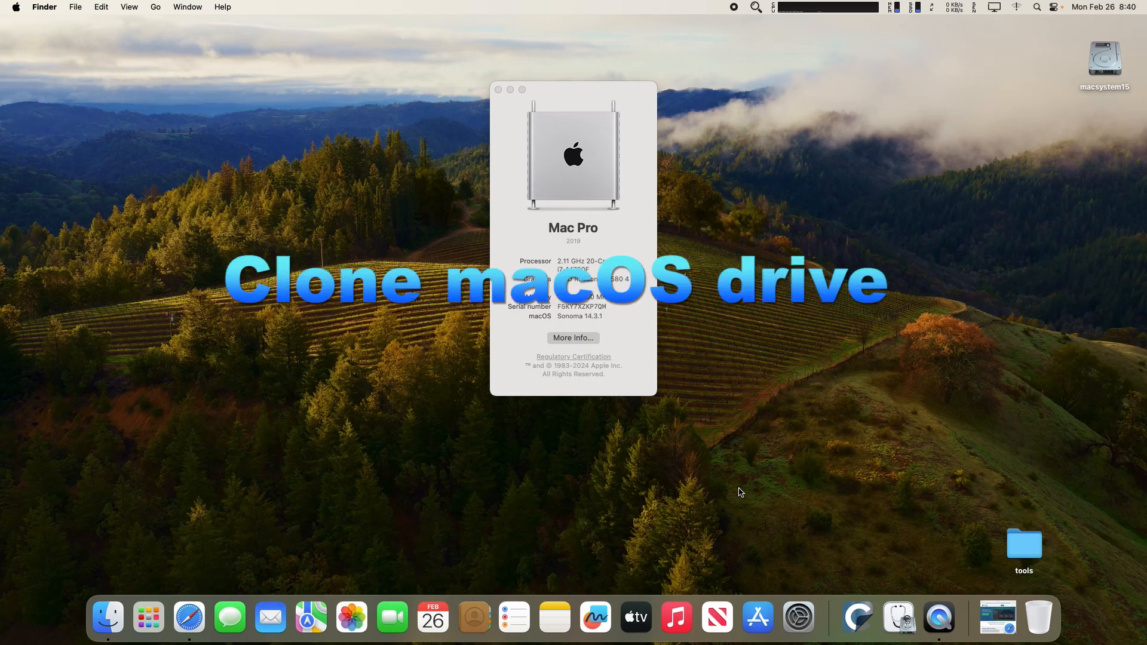
Restore the minimized Safari window showing the Carbon Copy Cloner 6 page on bombich.com.
{"action": "left_click", "coordinate": [1008, 615]}
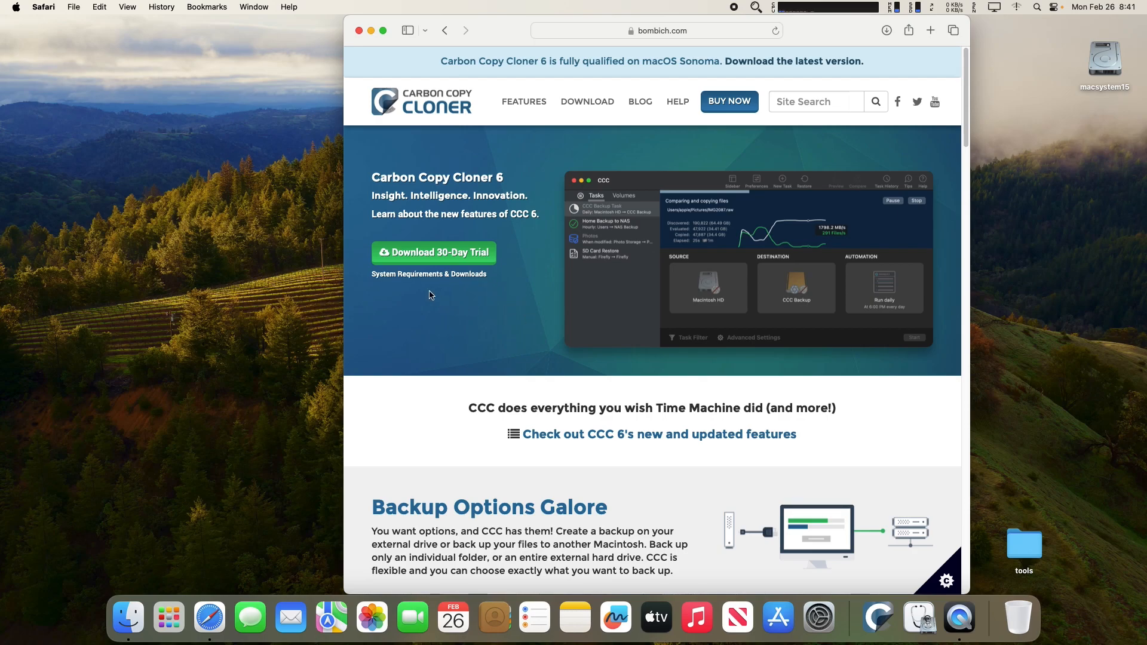
View the System Requirements & Downloads compatibility table, then close the Safari window.
{"action": "left_click", "coordinate": [411, 277]}
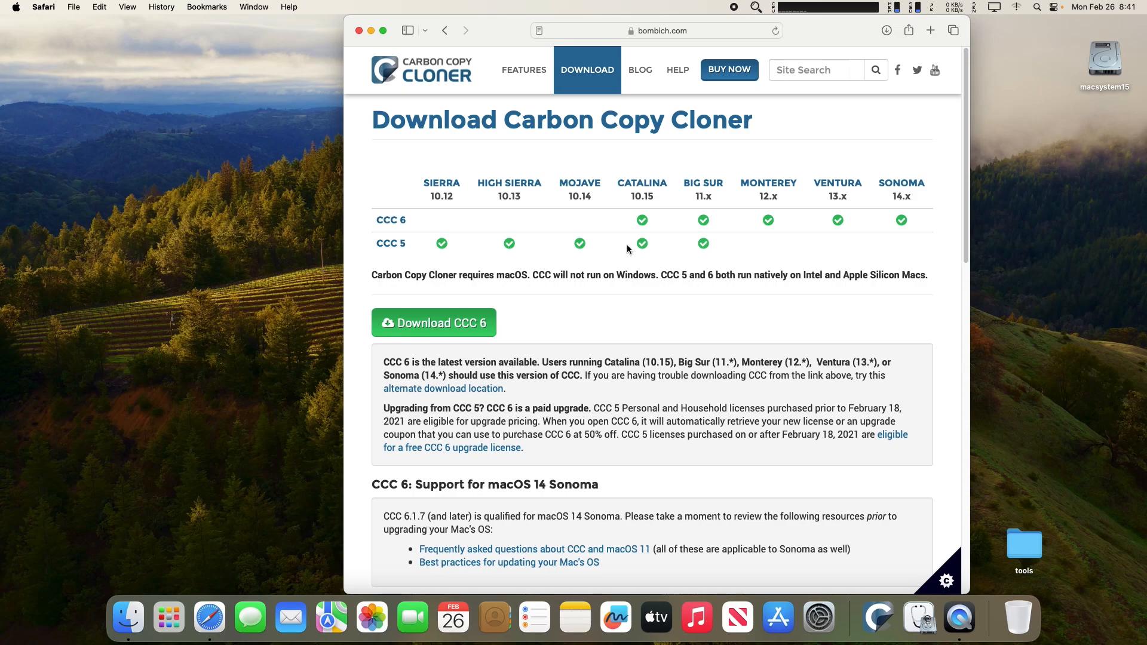
{"action": "left_click", "coordinate": [359, 30]}
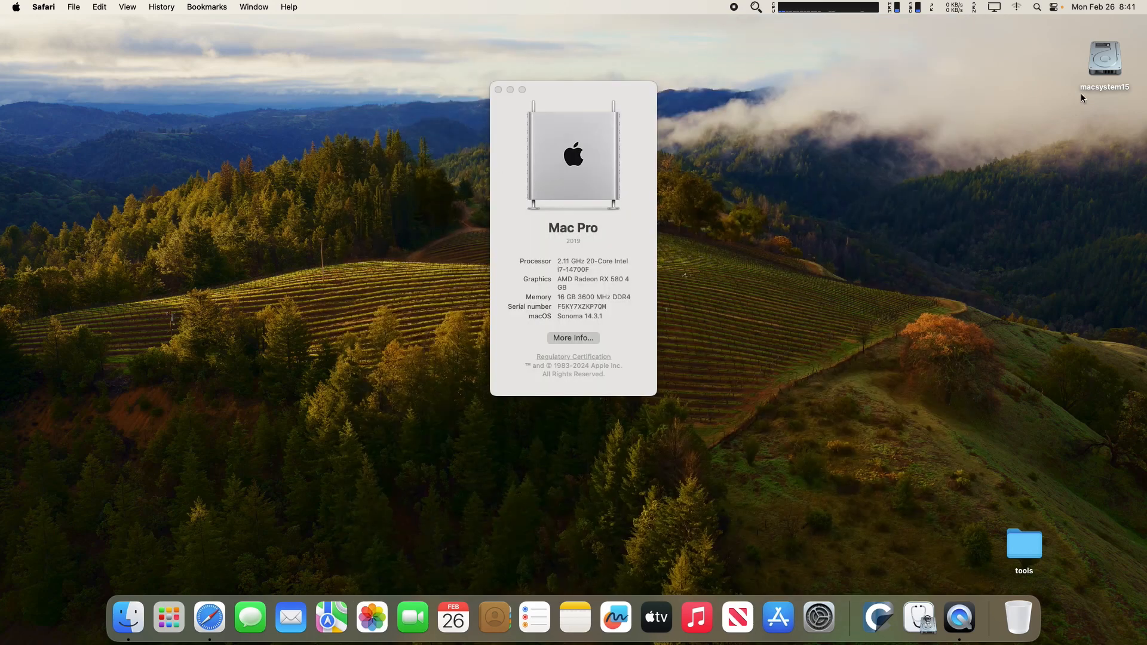
{"action": "left_click", "coordinate": [1108, 61]}
{"action": "right_click", "coordinate": [1108, 62]}
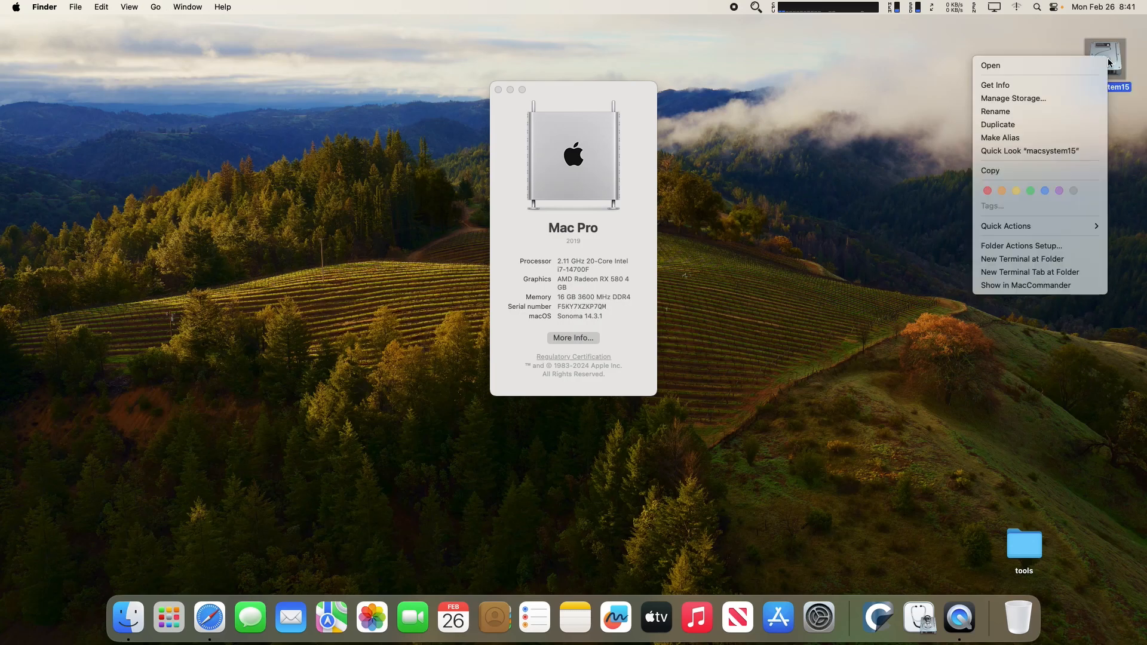
{"action": "left_click", "coordinate": [1081, 81]}
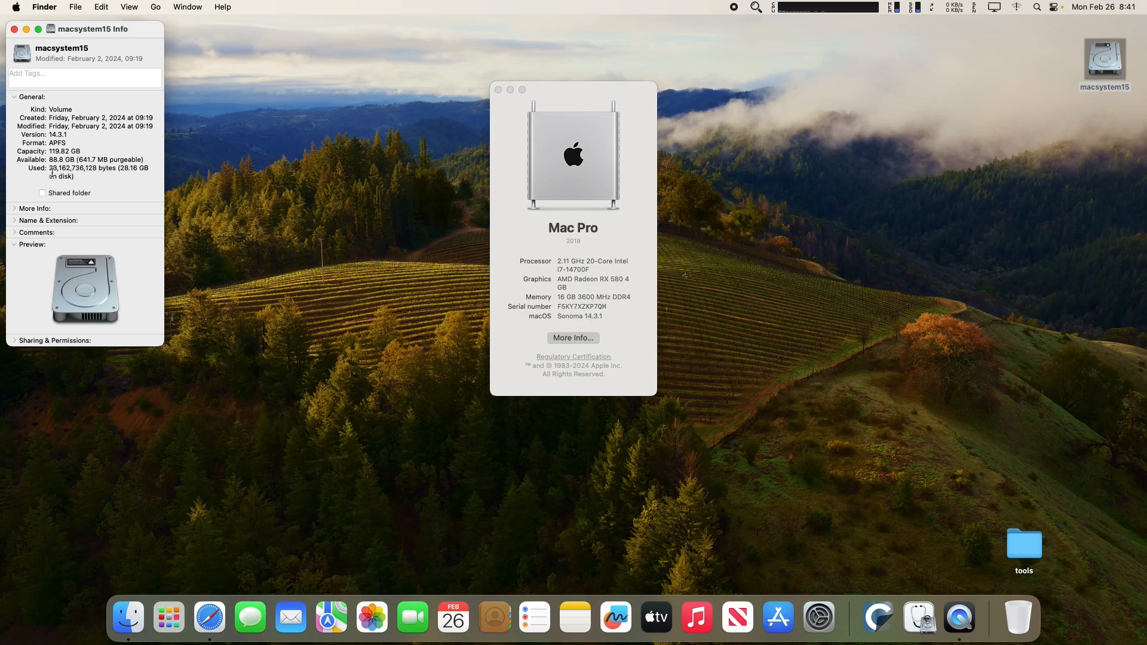
{"action": "left_click", "coordinate": [14, 29]}
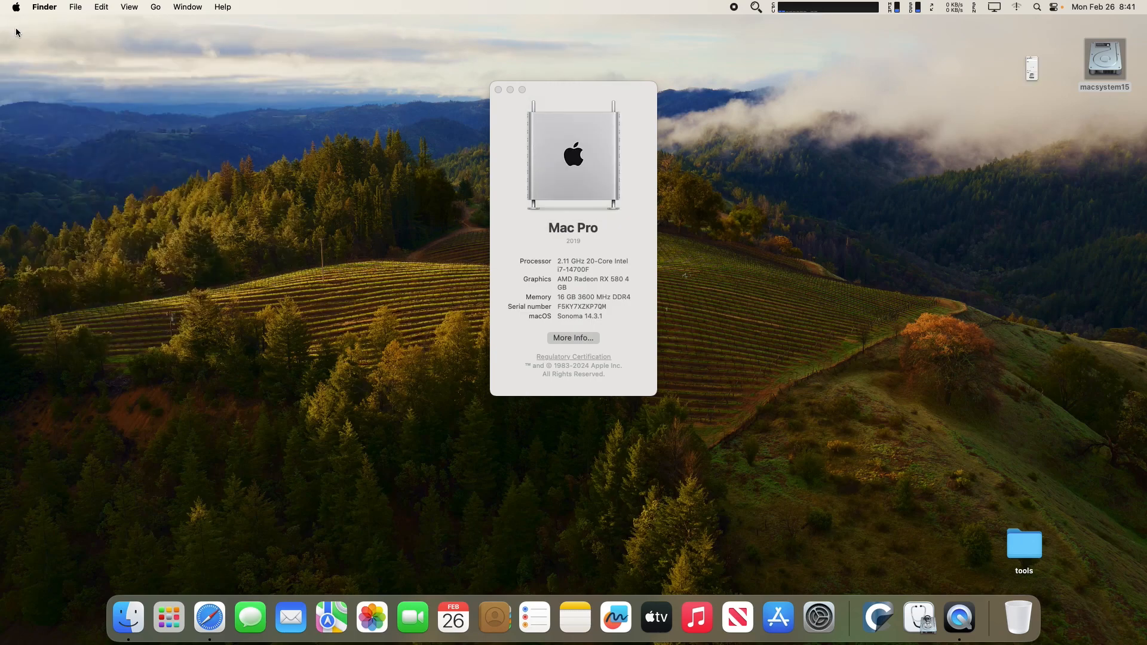
{"action": "key", "text": "F11"}
{"action": "key", "text": "F11"}
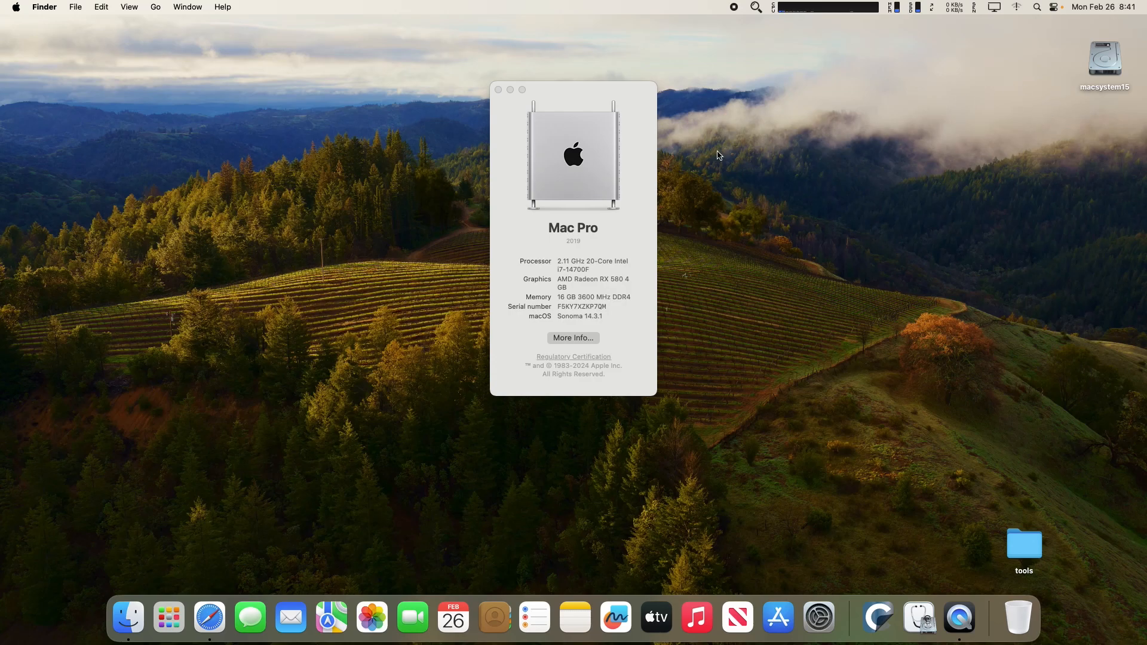
{"action": "key", "text": "F11"}
{"action": "key", "text": "F11"}
Launch Disk Utility from the Utilities folder.
{"action": "left_click", "coordinate": [155, 6]}
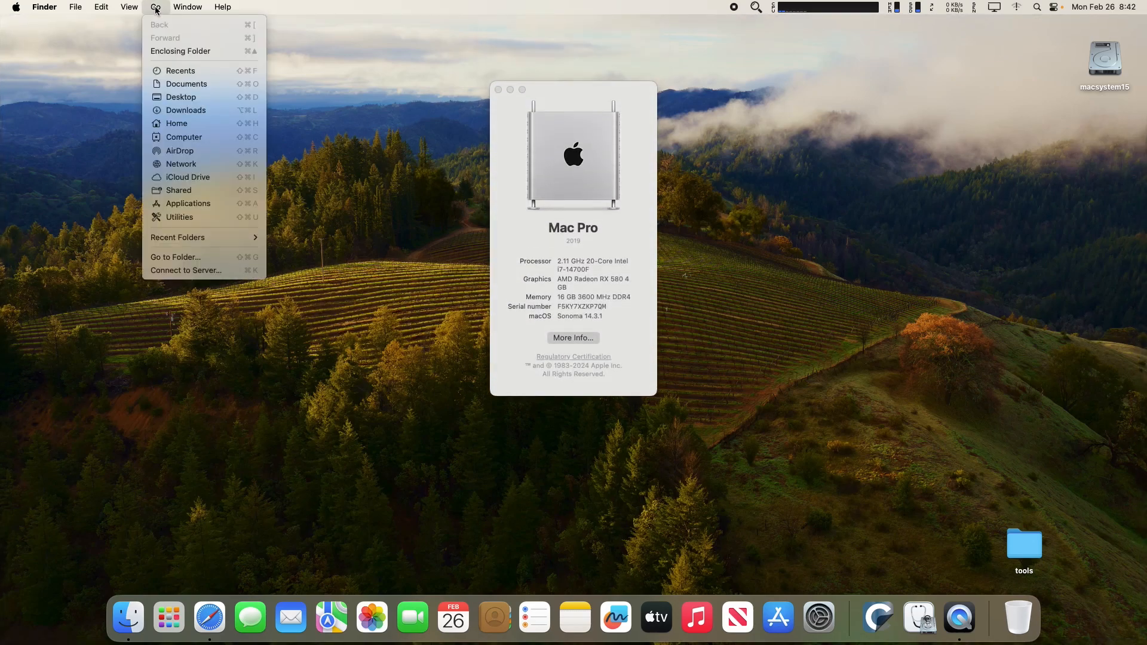
{"action": "left_click", "coordinate": [201, 216]}
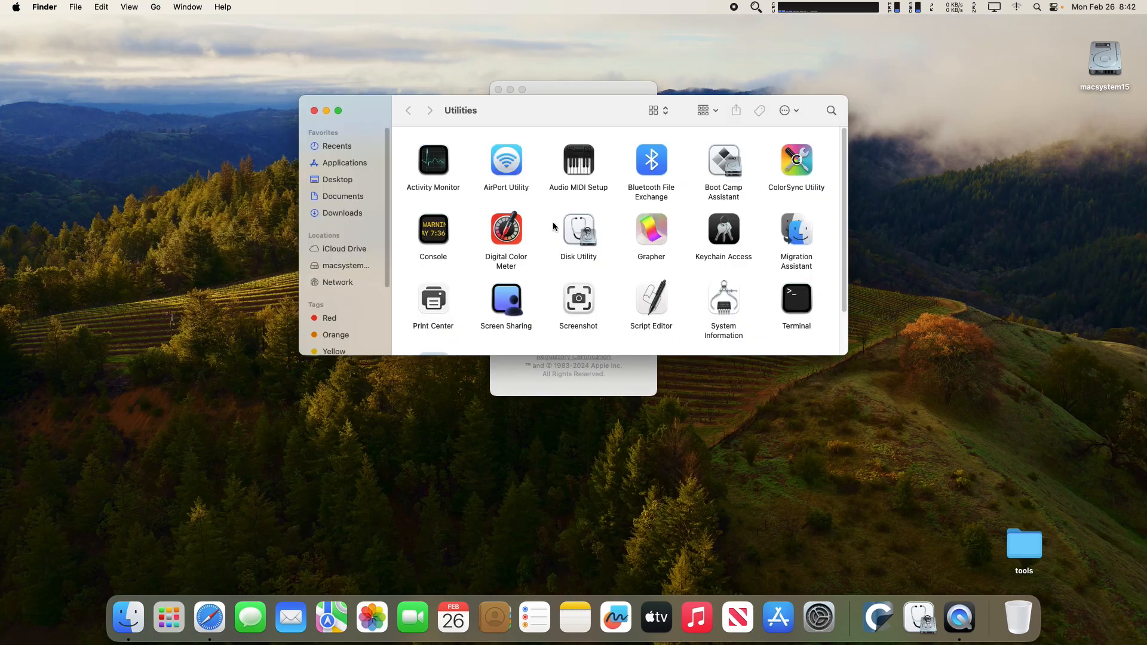
{"action": "double_click", "coordinate": [576, 233]}
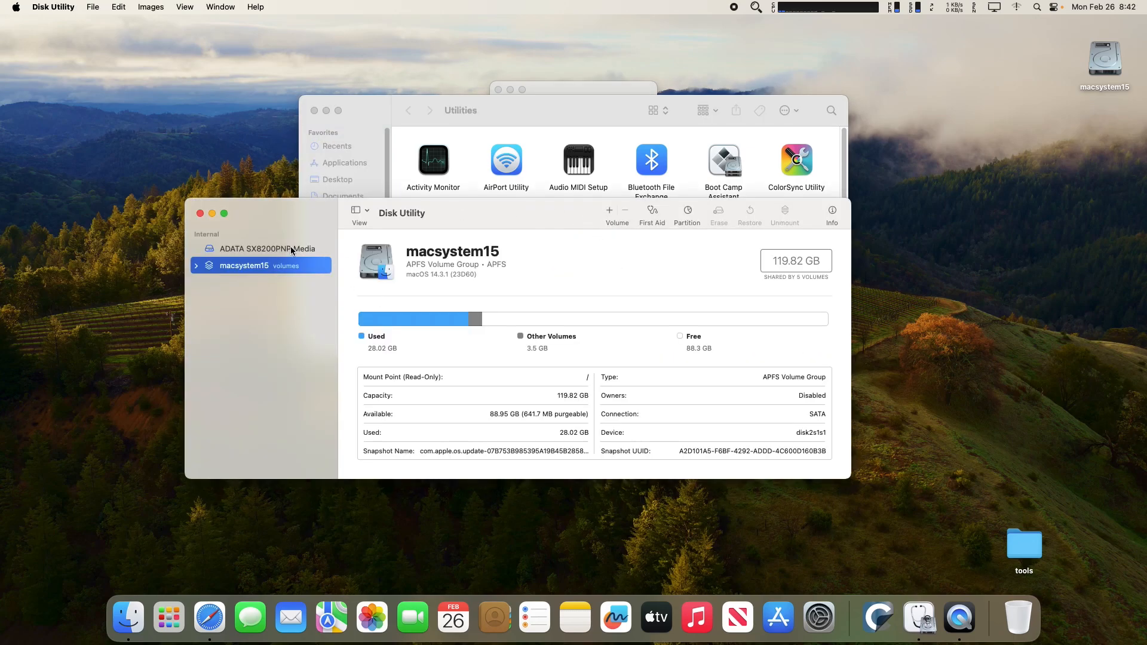
Erase the ADATA SX8200PNP drive as APFS, GUID volume 'macsystem16', then close the windows.
{"action": "left_click", "coordinate": [293, 250]}
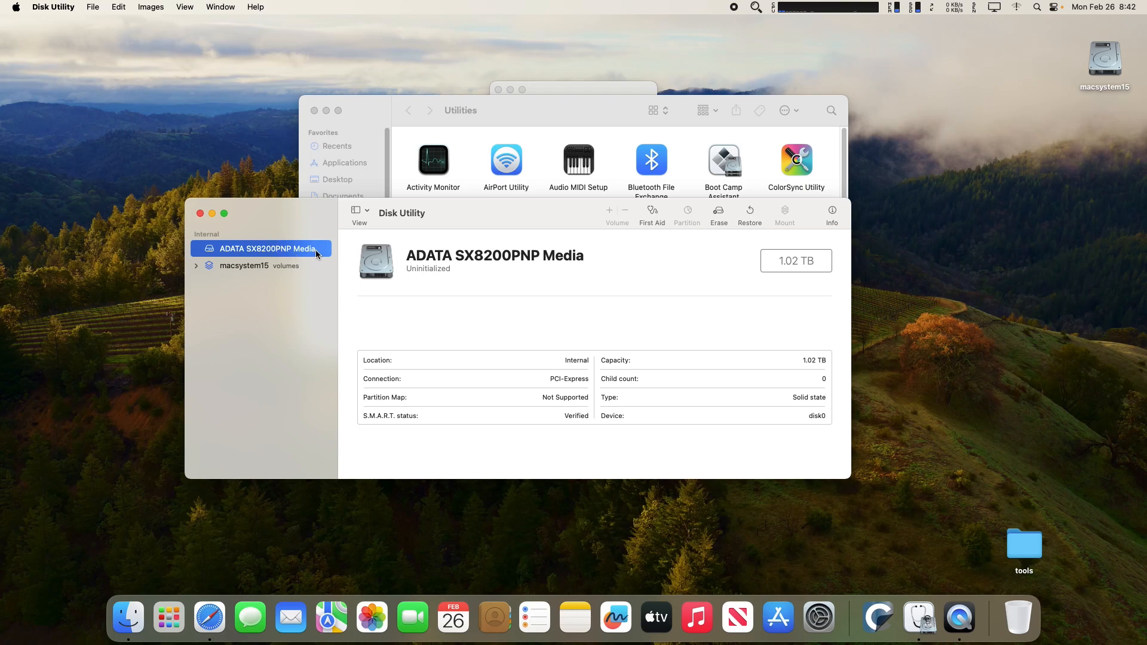
{"action": "left_click", "coordinate": [719, 214]}
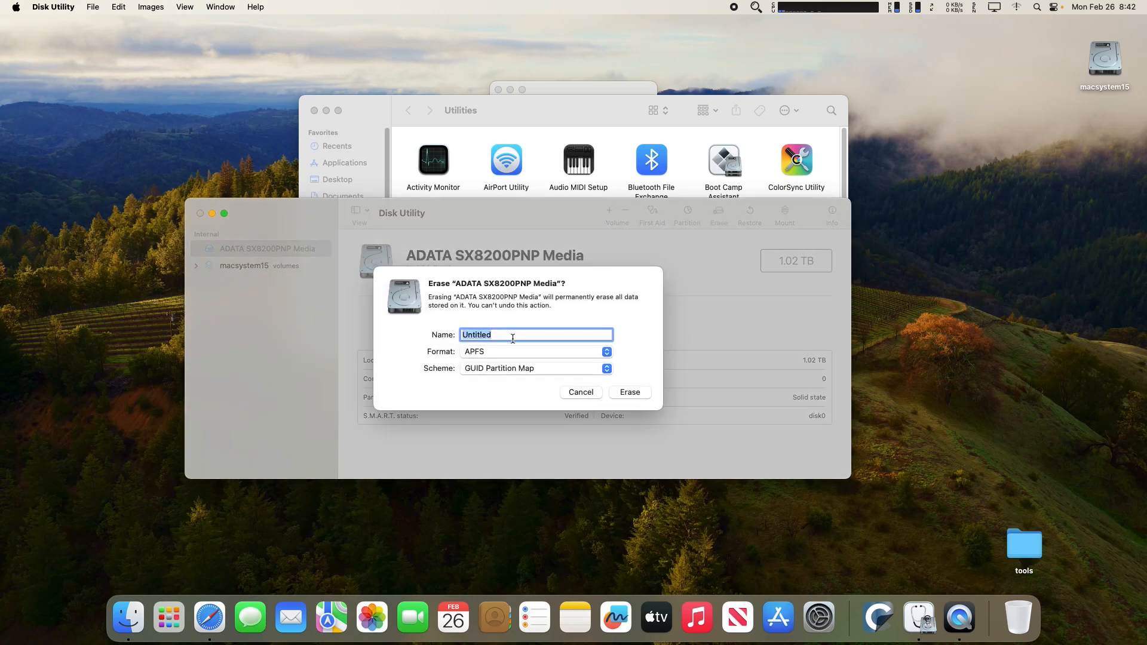
{"action": "type", "text": "macsystem16"}
{"action": "left_click", "coordinate": [629, 393]}
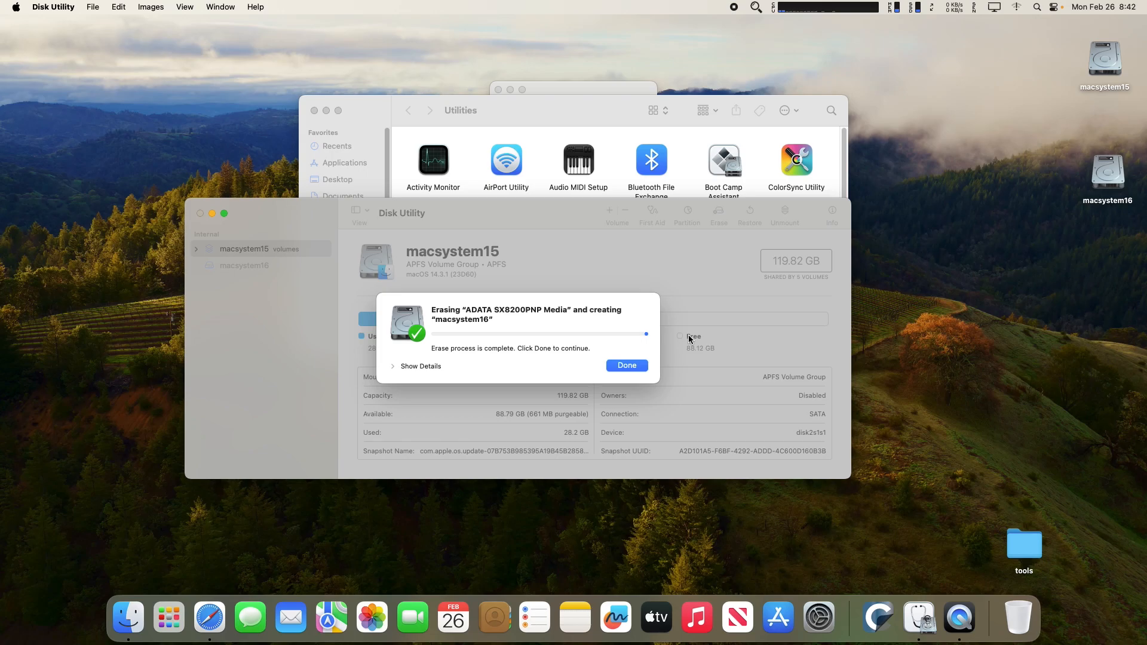
{"action": "left_click", "coordinate": [632, 365]}
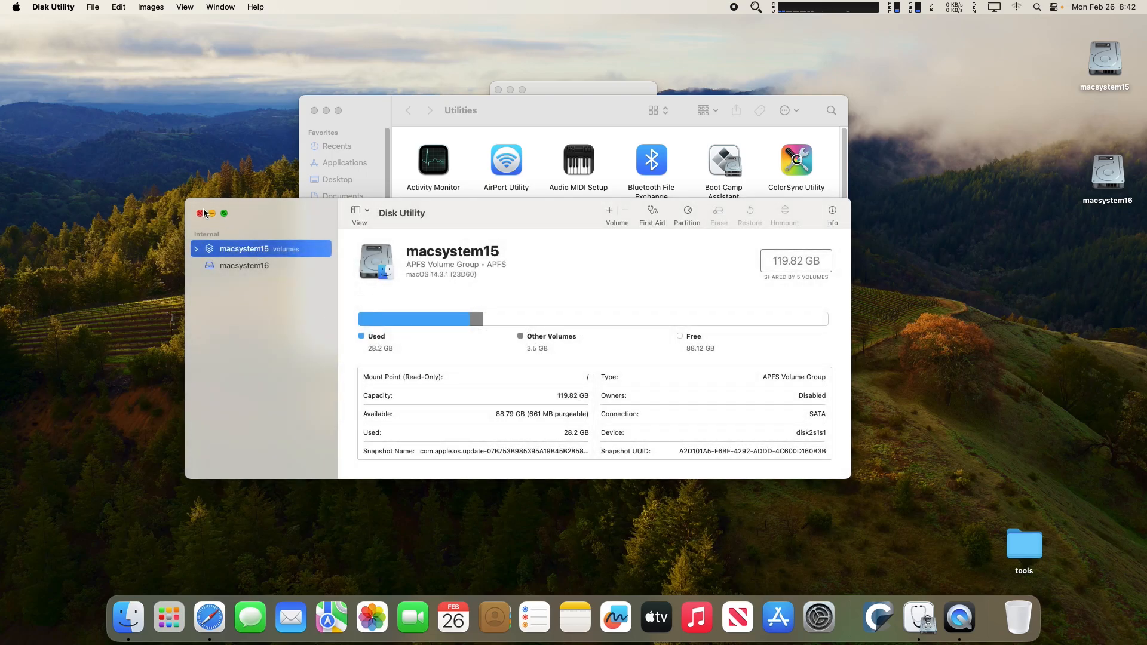
{"action": "left_click", "coordinate": [200, 213]}
{"action": "left_click", "coordinate": [314, 111]}
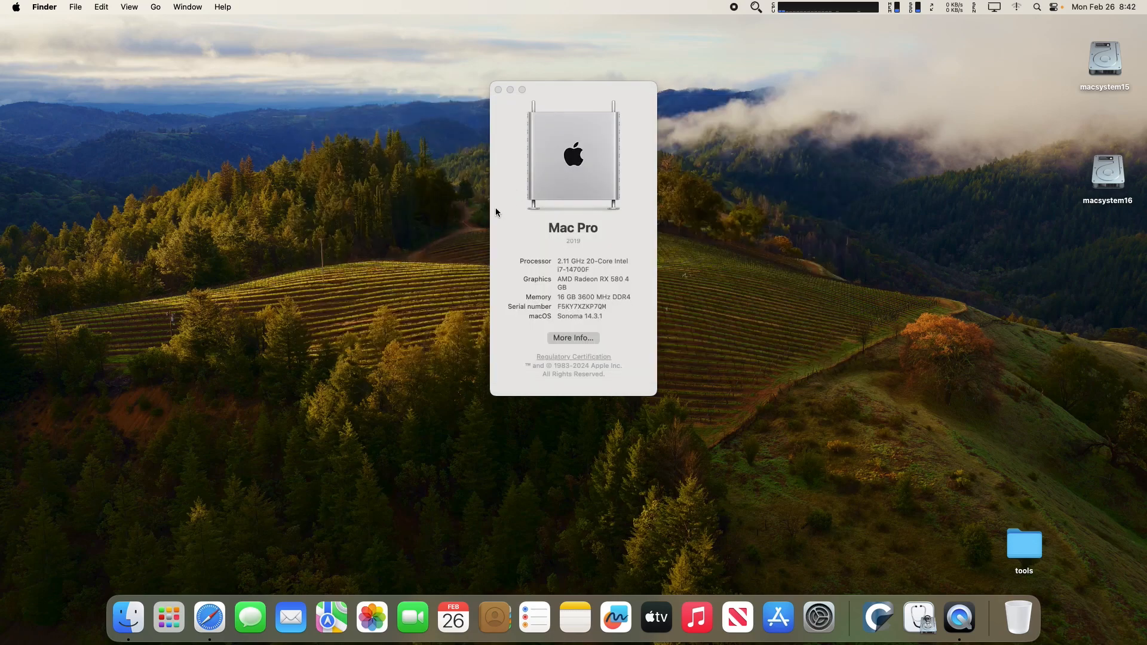
Close About This Mac, start Carbon Copy Cloner as a trial, and reposition and enlarge its window.
{"action": "left_click", "coordinate": [498, 90]}
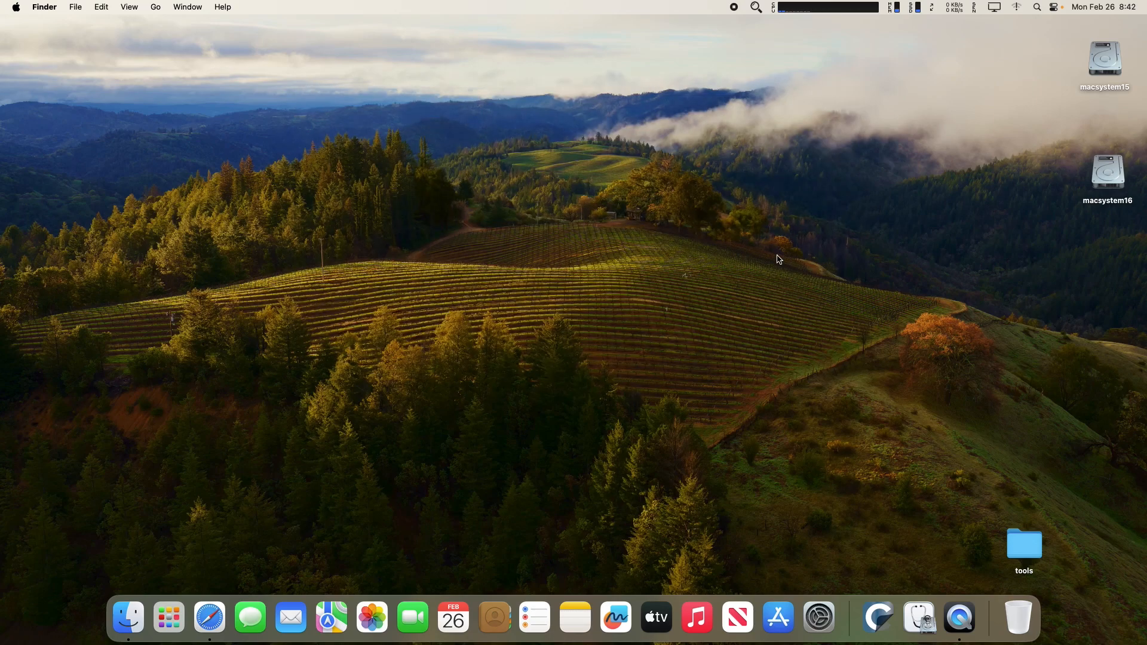
{"action": "left_click", "coordinate": [882, 615]}
{"action": "left_click", "coordinate": [616, 410]}
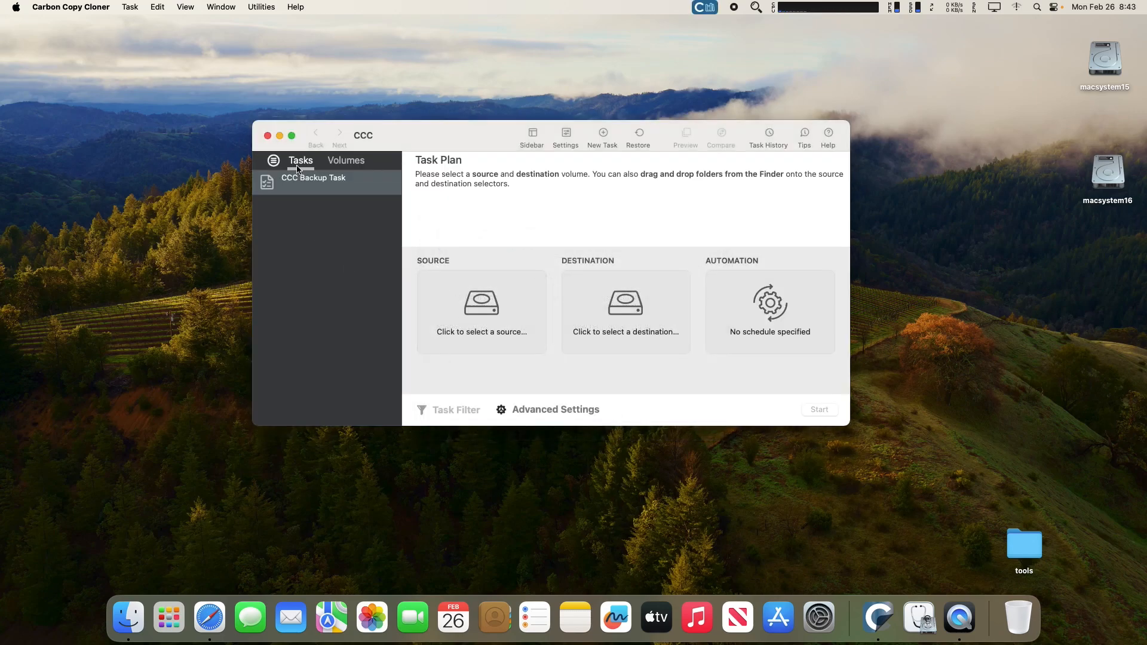
{"action": "left_click_drag", "start_coordinate": [435, 142], "coordinate": [372, 111]}
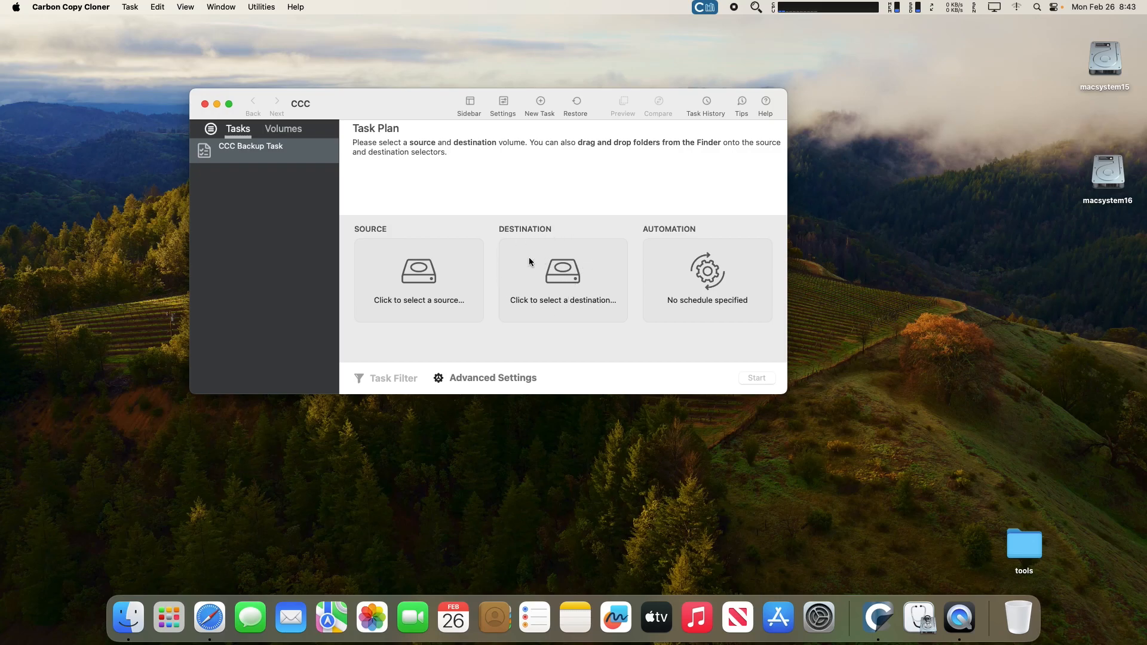
{"action": "left_click_drag", "start_coordinate": [786, 393], "coordinate": [864, 410]}
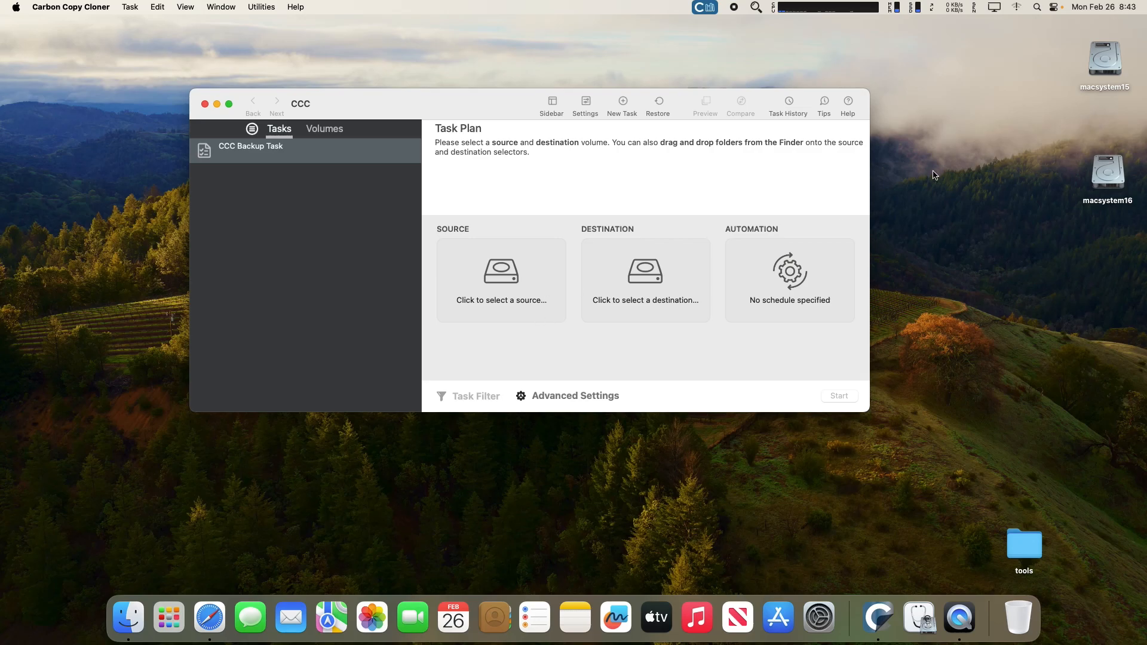
Show Get Info for the macsystem15 and macsystem16 drives, then close both info windows.
{"action": "left_click", "coordinate": [1105, 63]}
{"action": "right_click", "coordinate": [1105, 62]}
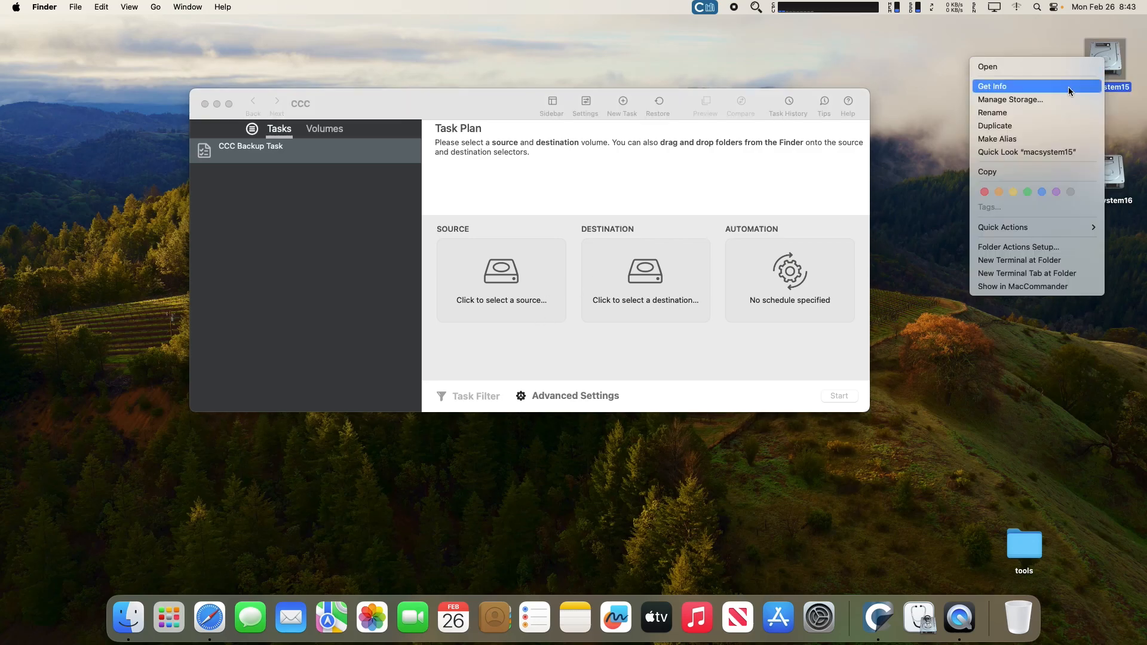
{"action": "left_click", "coordinate": [1067, 86]}
{"action": "left_click", "coordinate": [1110, 171]}
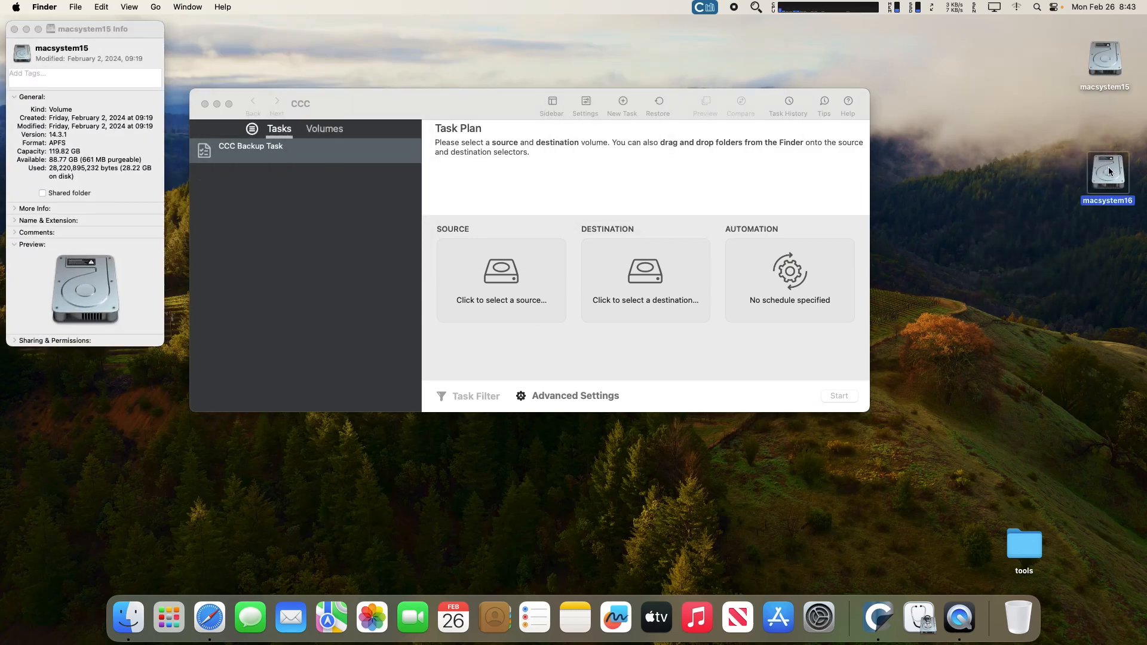
{"action": "right_click", "coordinate": [1111, 171]}
{"action": "left_click", "coordinate": [1069, 214]}
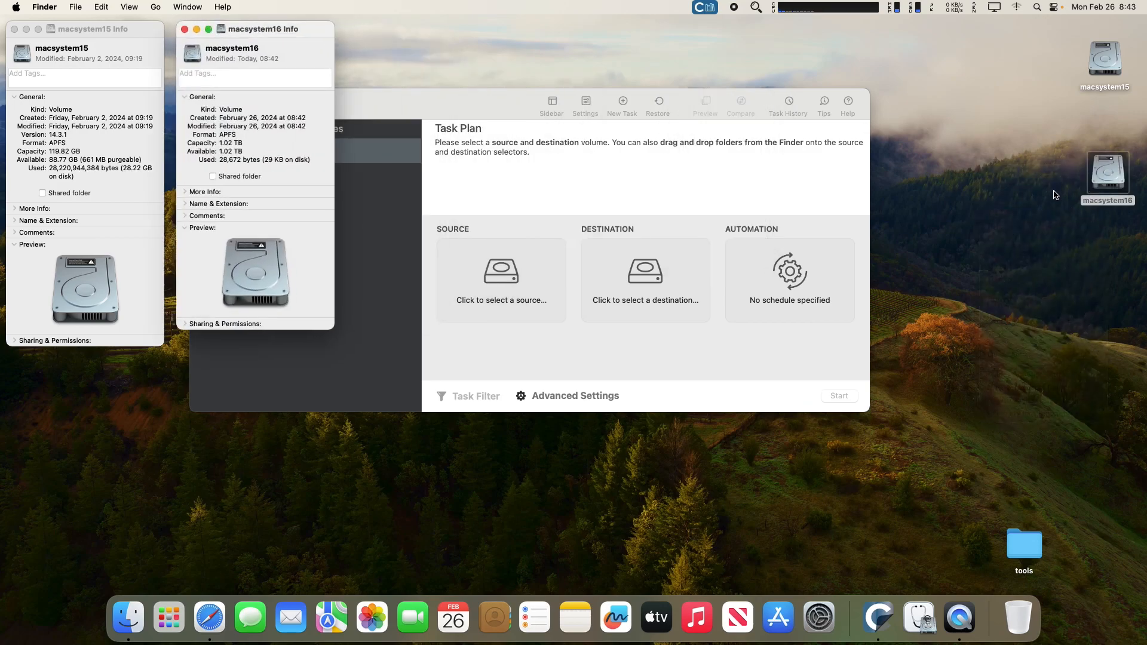
{"action": "left_click", "coordinate": [185, 28]}
{"action": "left_click", "coordinate": [14, 29]}
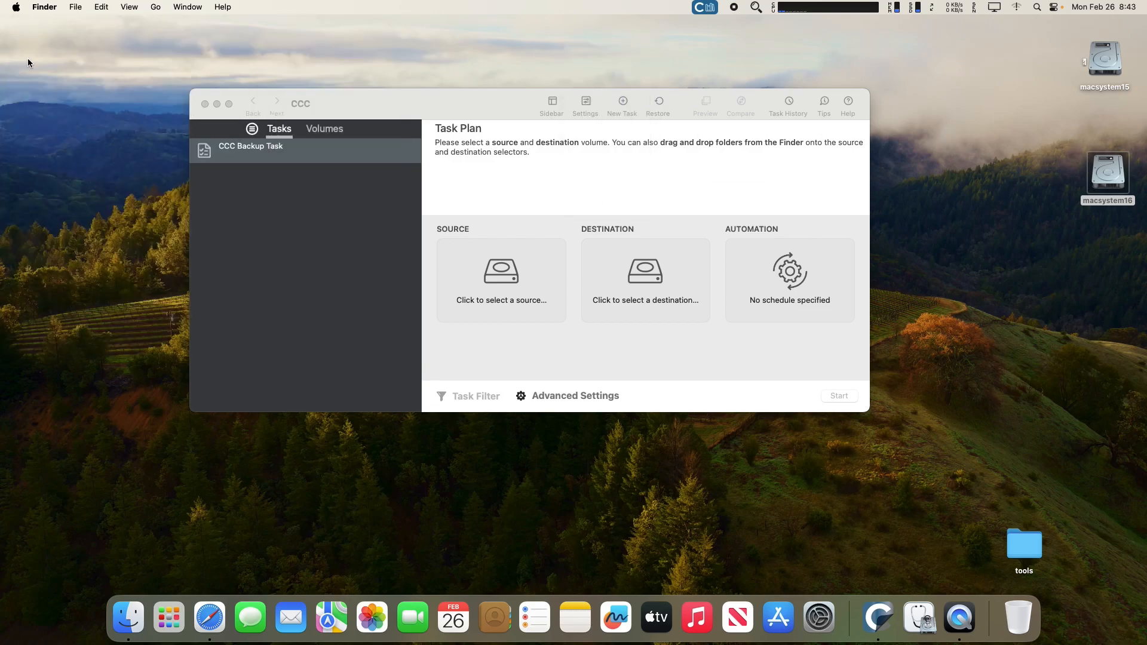
Set macsystem15 as source and macsystem16 as destination, then open the destination's options menu.
{"action": "left_click", "coordinate": [504, 275]}
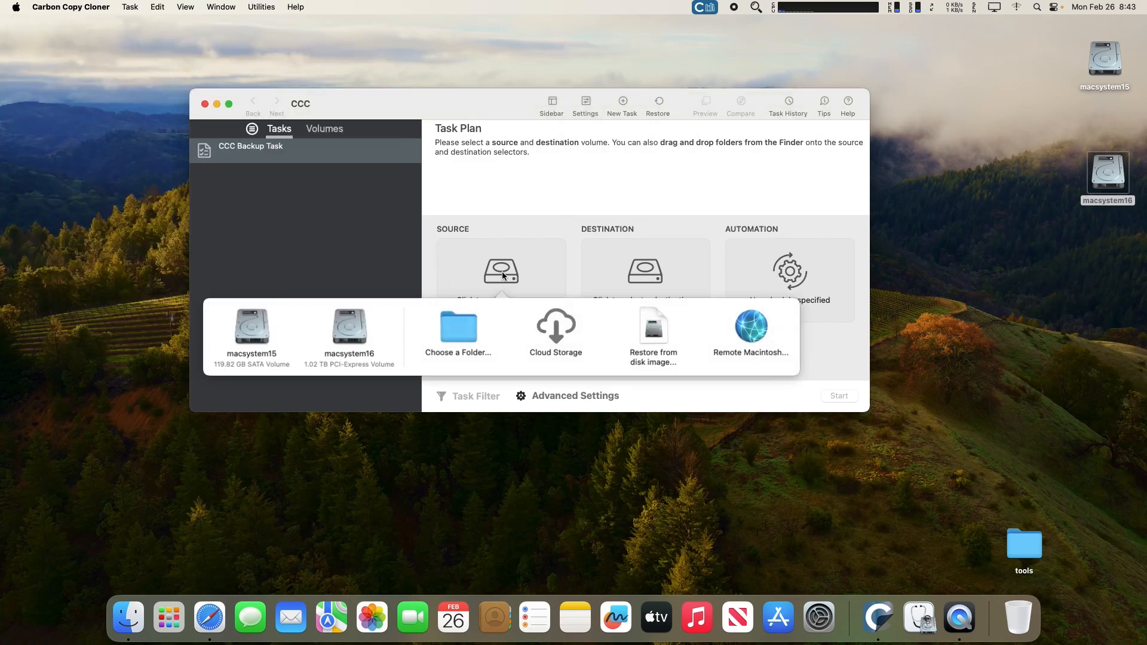
{"action": "left_click", "coordinate": [263, 340]}
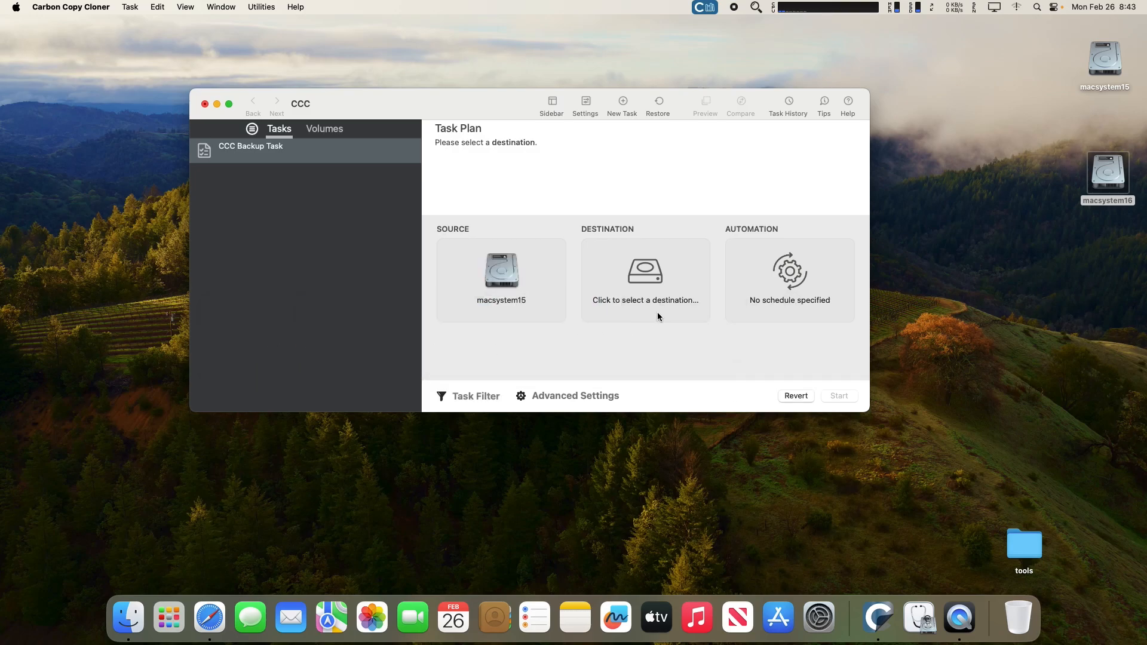
{"action": "left_click", "coordinate": [646, 273]}
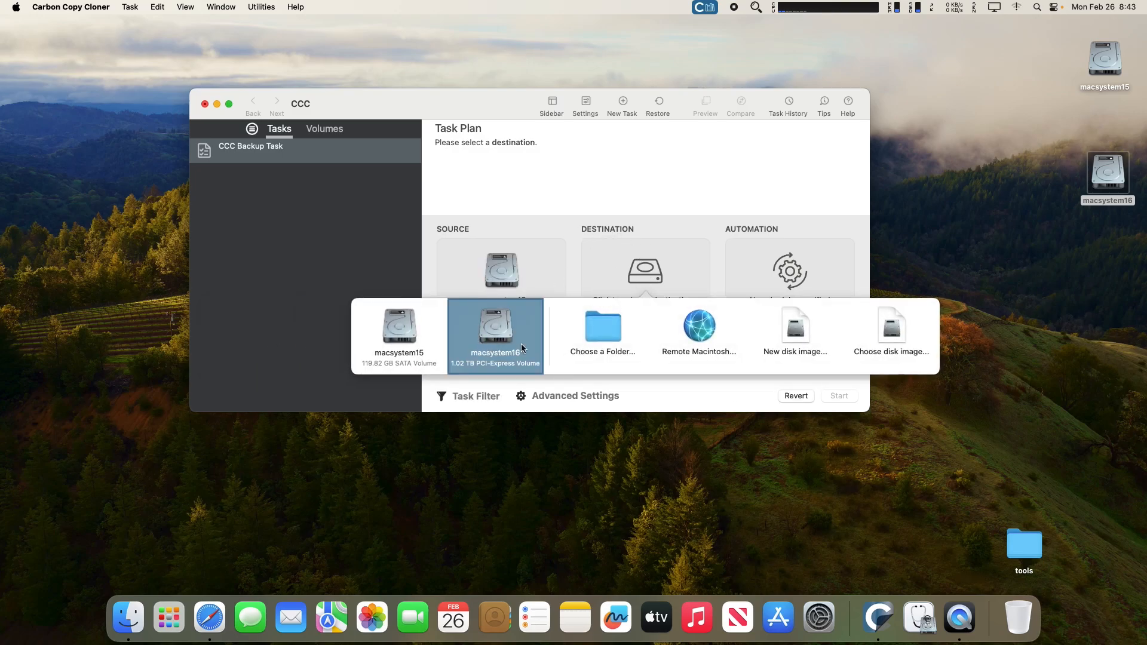
{"action": "left_click", "coordinate": [505, 335]}
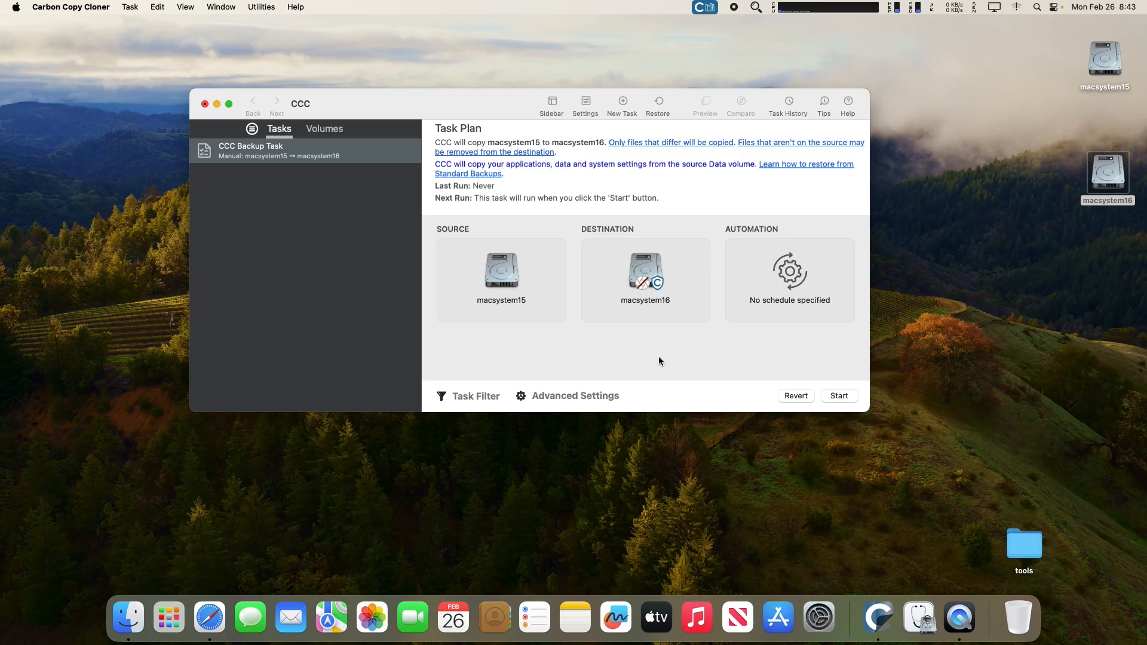
{"action": "mouse_move", "coordinate": [654, 281]}
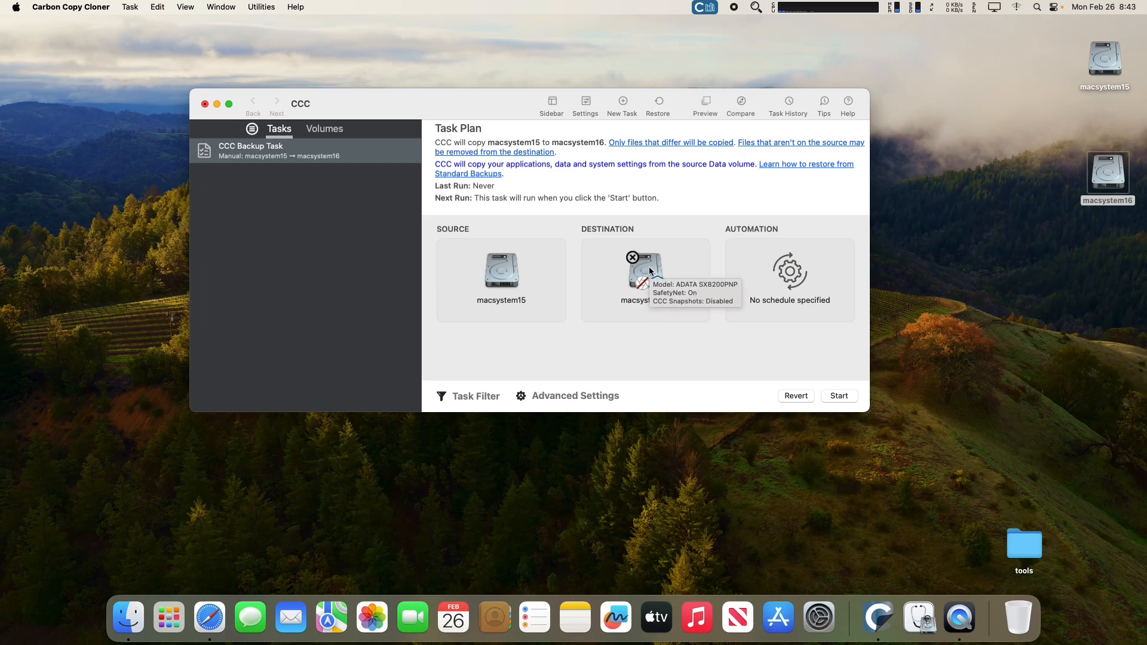
{"action": "left_click", "coordinate": [649, 268]}
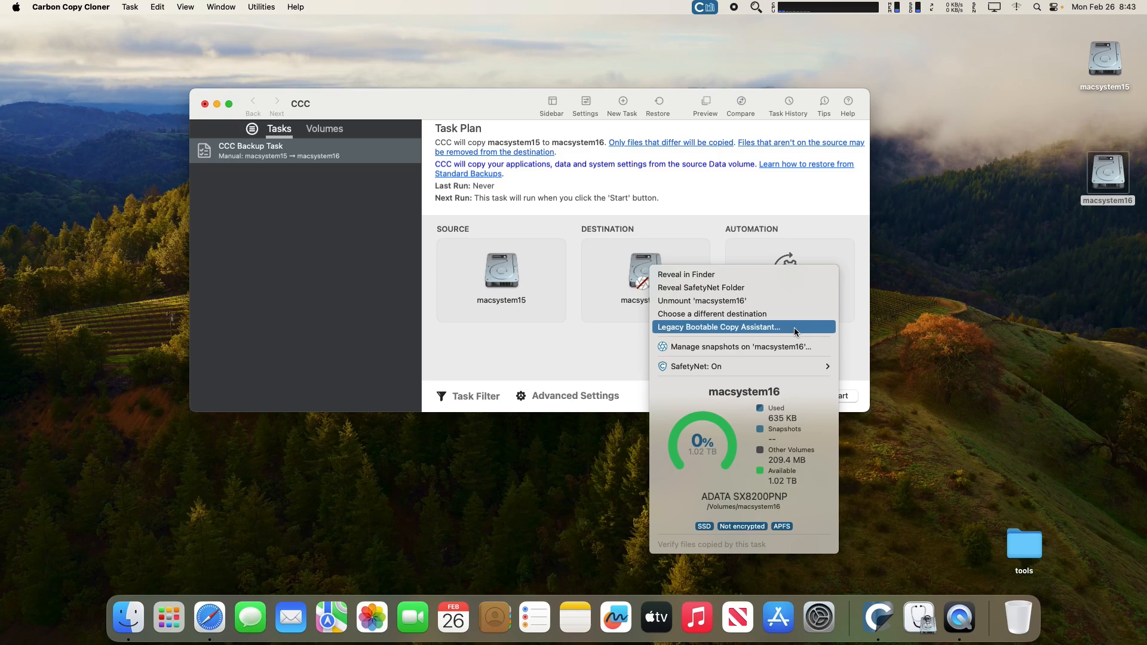
Run the Legacy Bootable Copy Assistant and allow CCC to erase 'macsystem16'.
{"action": "left_click", "coordinate": [767, 333]}
{"action": "left_click", "coordinate": [786, 327]}
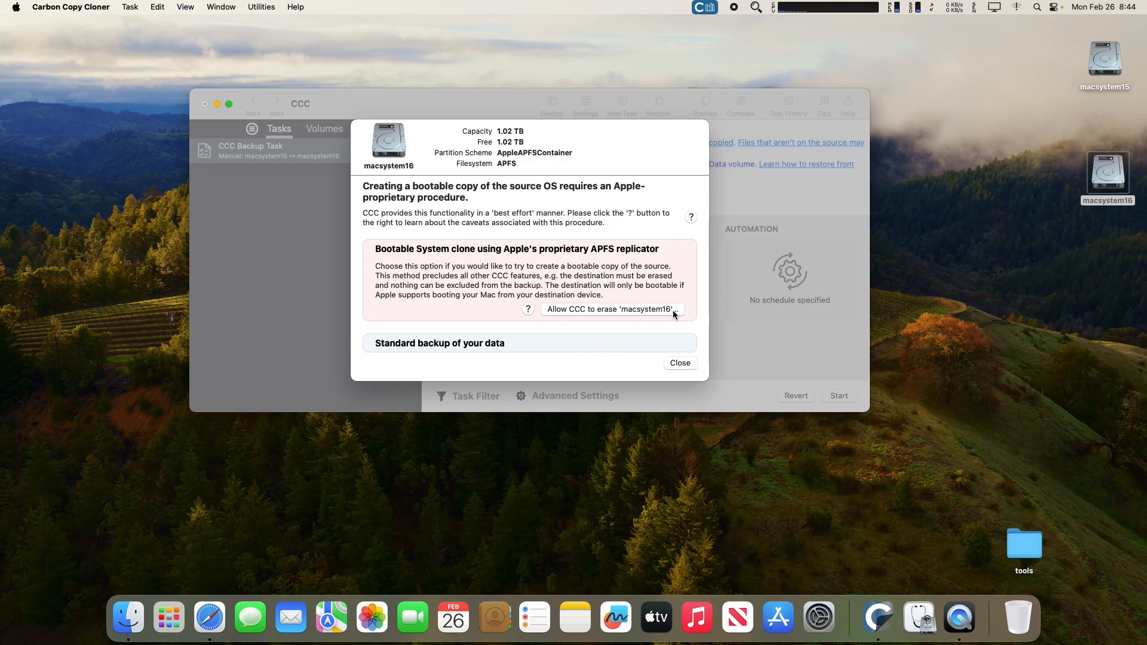
{"action": "left_click", "coordinate": [637, 308]}
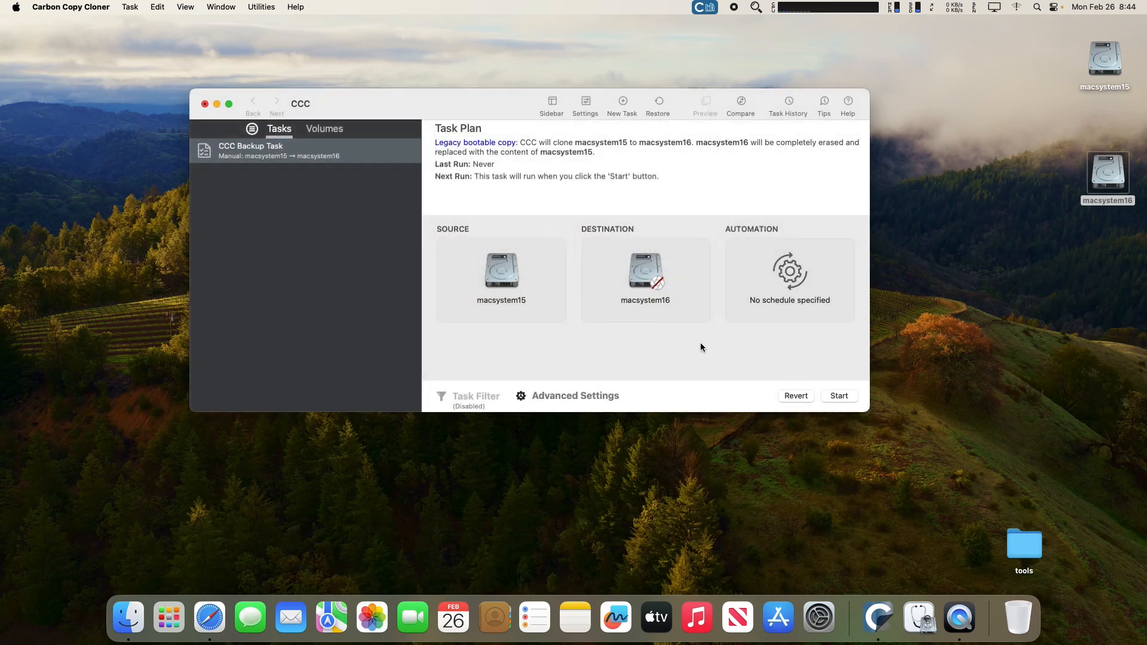
Start the clone and wait until 33.51 GB are copied and the backup completes successfully.
{"action": "left_click", "coordinate": [839, 395]}
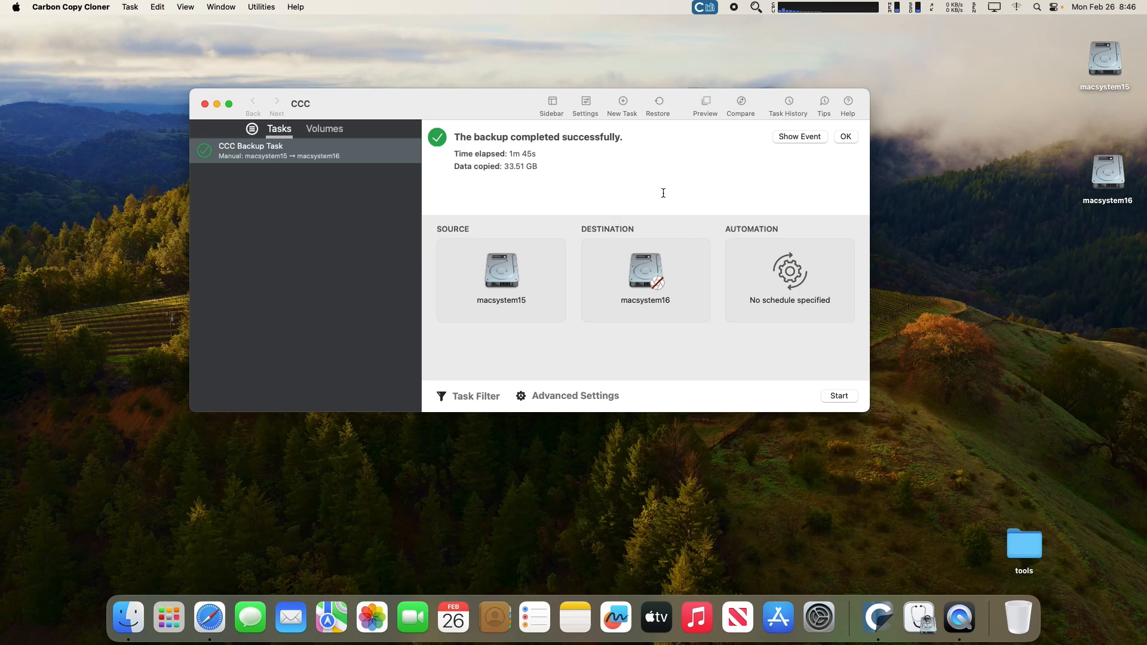
{"action": "mouse_move", "coordinate": [651, 261]}
Close CCC, compare the macsystem16 and macsystem15 folders side by side, then close both windows.
{"action": "left_click", "coordinate": [204, 104]}
{"action": "double_click", "coordinate": [1104, 178]}
{"action": "double_click", "coordinate": [1106, 69]}
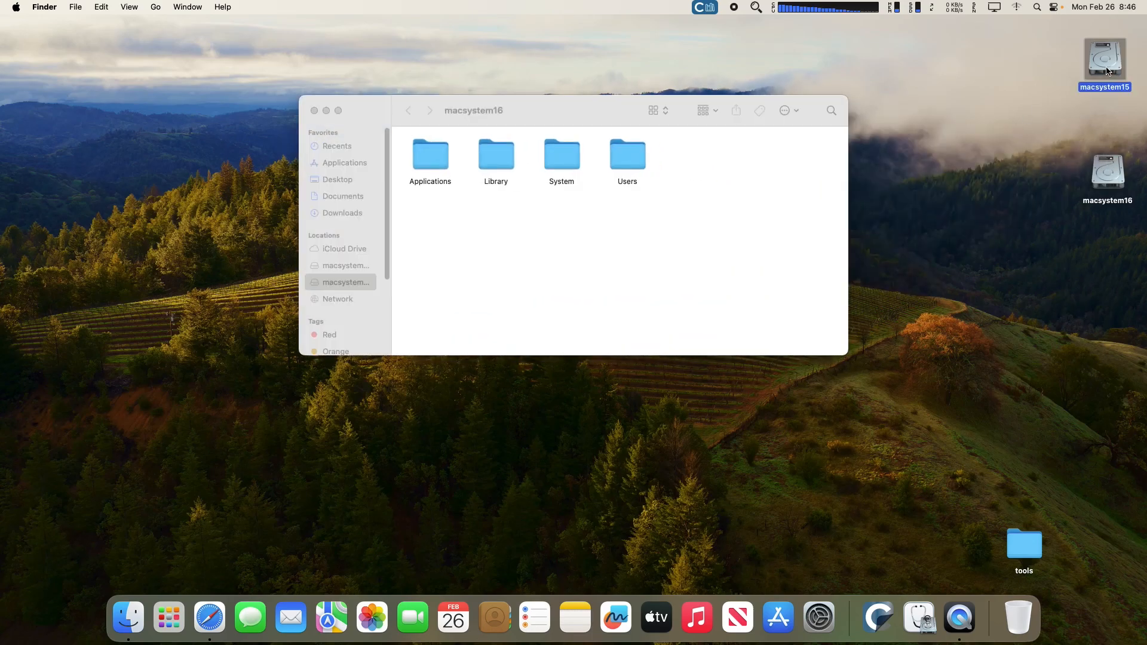
{"action": "left_click_drag", "start_coordinate": [579, 129], "coordinate": [728, 188]}
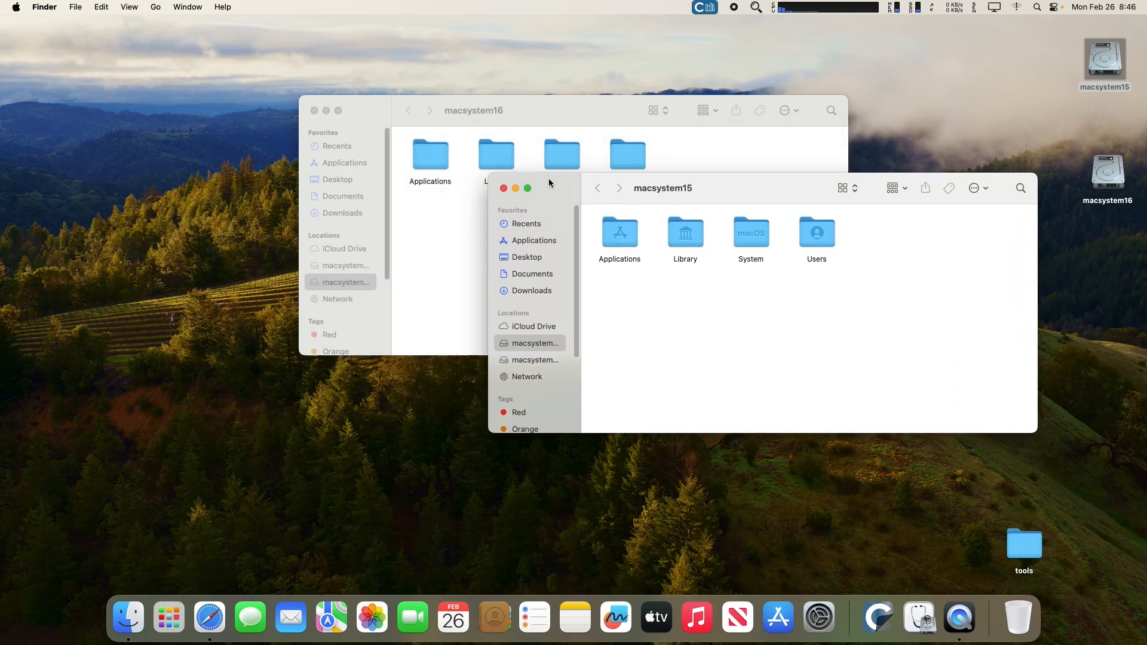
{"action": "left_click", "coordinate": [504, 189]}
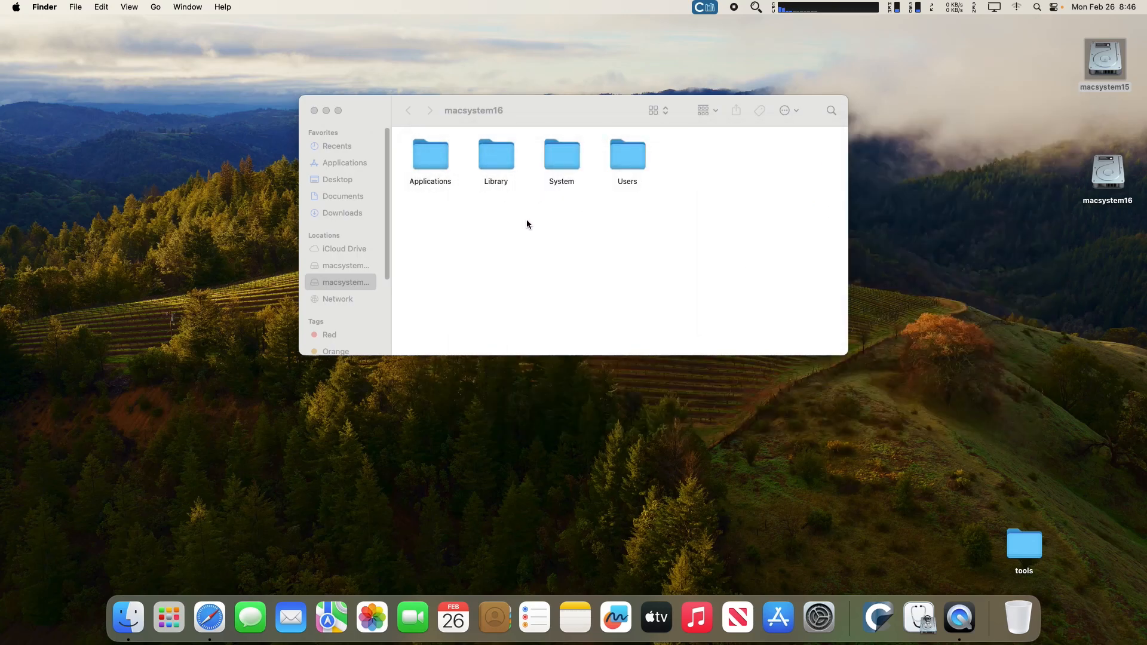
{"action": "left_click", "coordinate": [314, 112]}
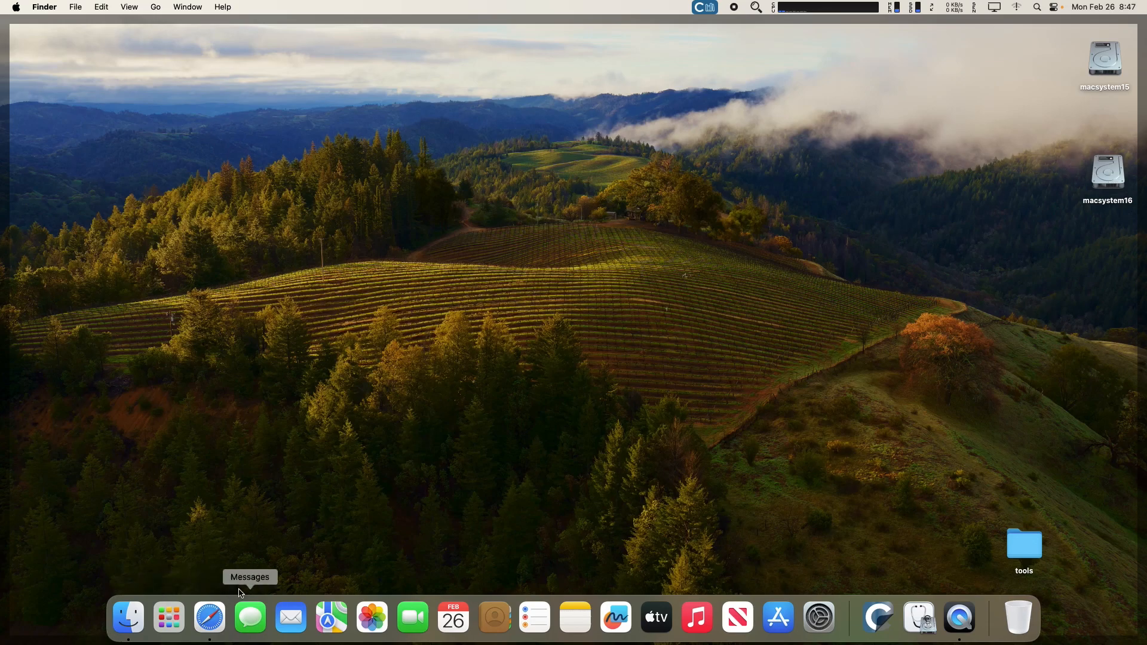
Launch OpenCore Configurator96 from the second Launchpad page.
{"action": "left_click", "coordinate": [166, 614]}
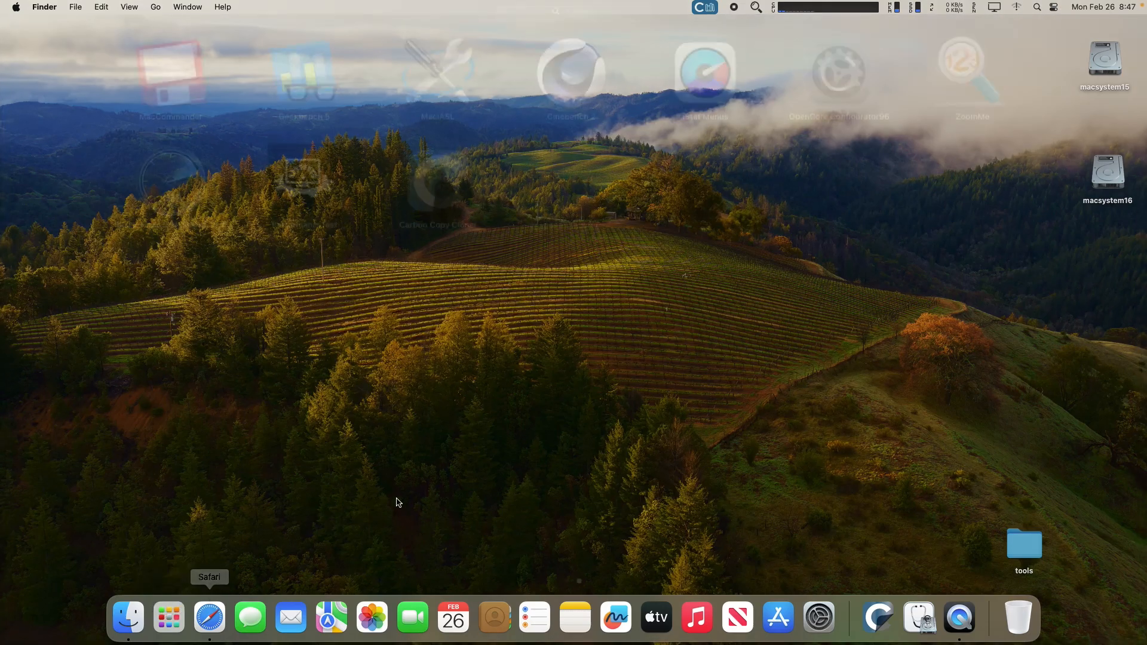
{"action": "left_click_drag", "start_coordinate": [251, 430], "coordinate": [478, 418]}
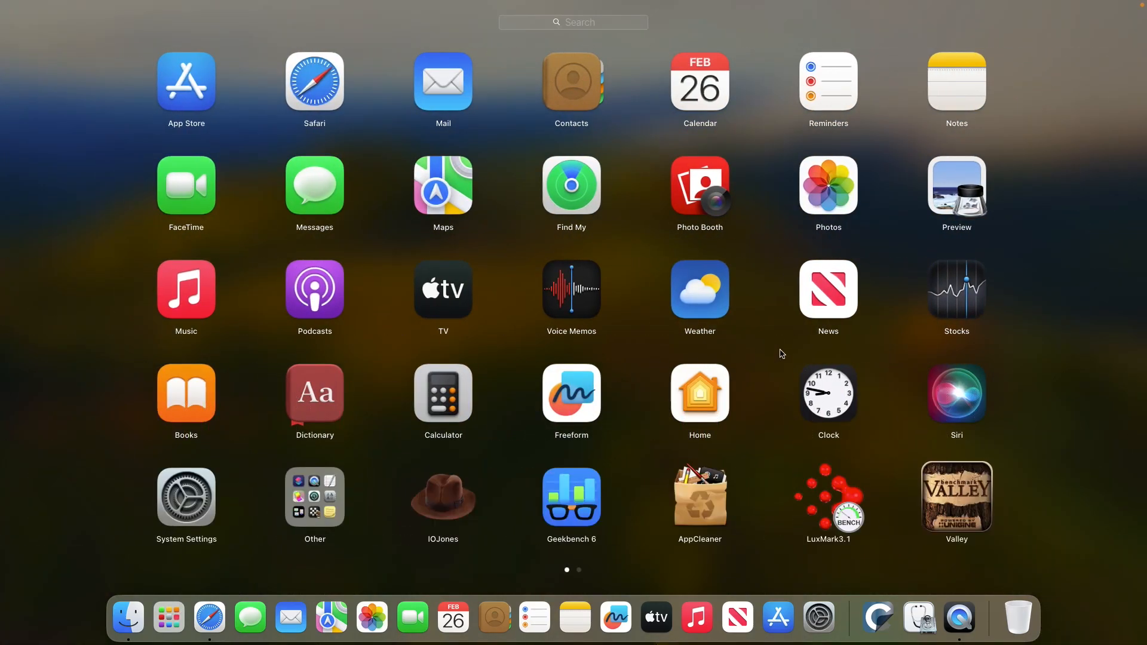
{"action": "left_click_drag", "start_coordinate": [778, 353], "coordinate": [568, 353]}
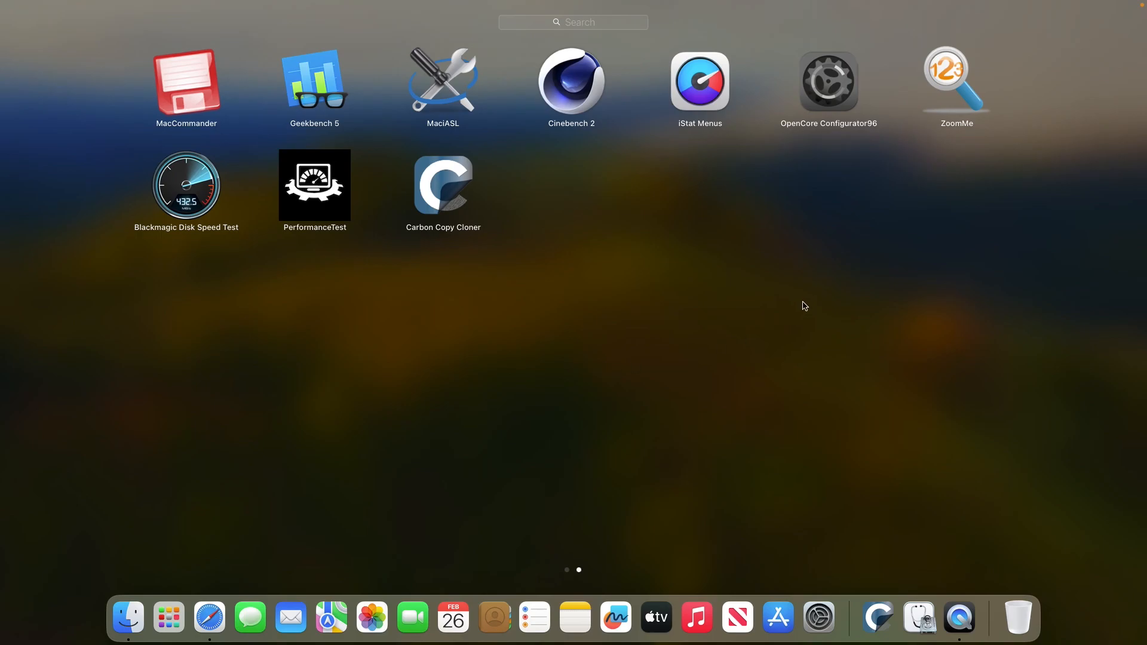
{"action": "left_click", "coordinate": [835, 90]}
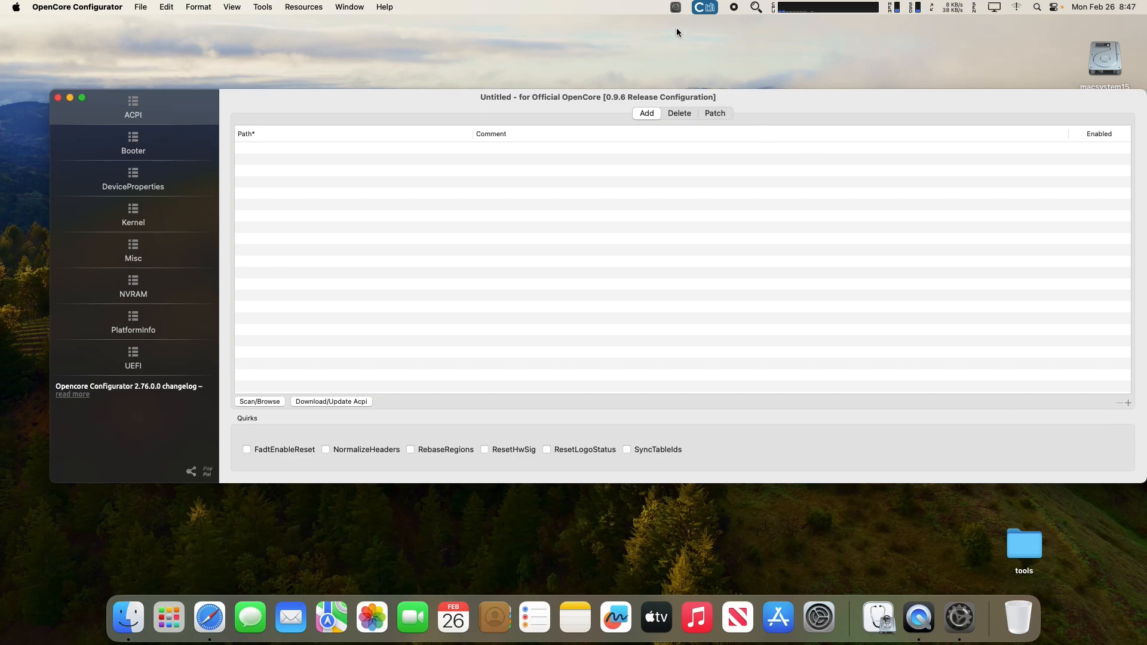
Mount the disk0s1 EFI partition using the admin password, then close the configurator window.
{"action": "left_click", "coordinate": [675, 8]}
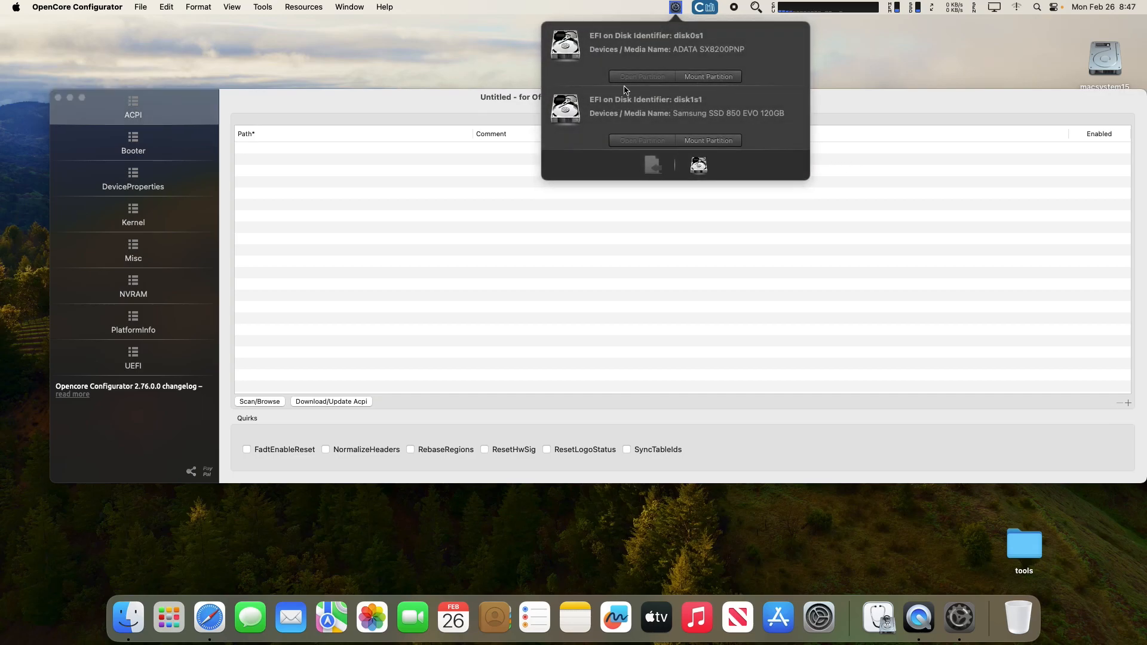
{"action": "left_click", "coordinate": [716, 81]}
{"action": "type", "text": "******"}
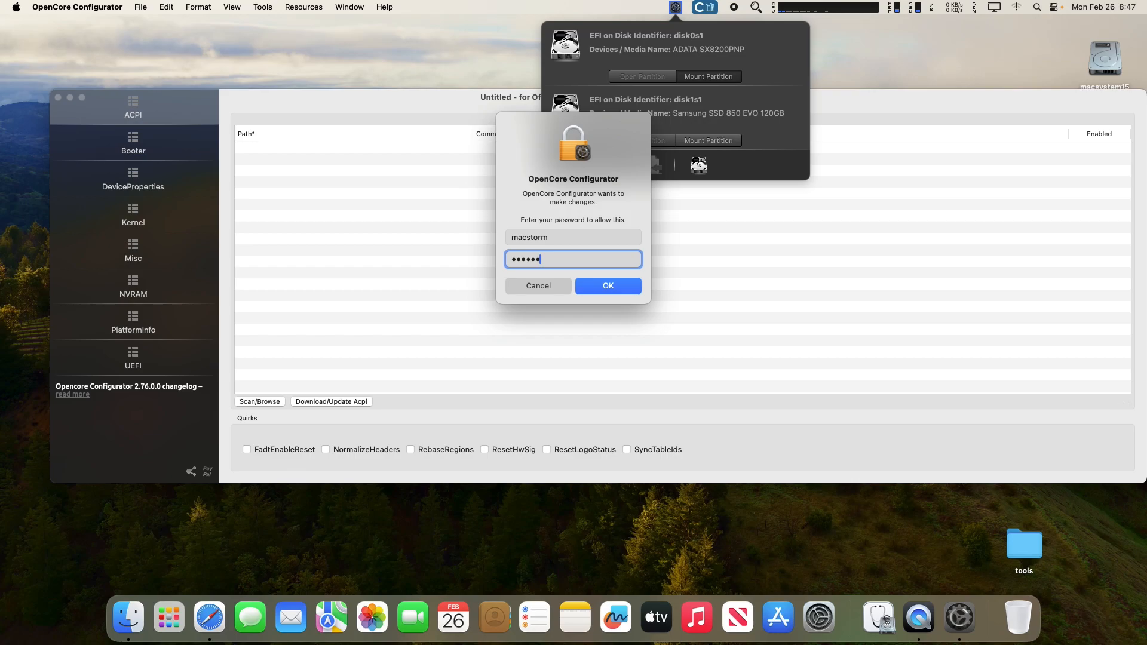
{"action": "key", "text": "Return"}
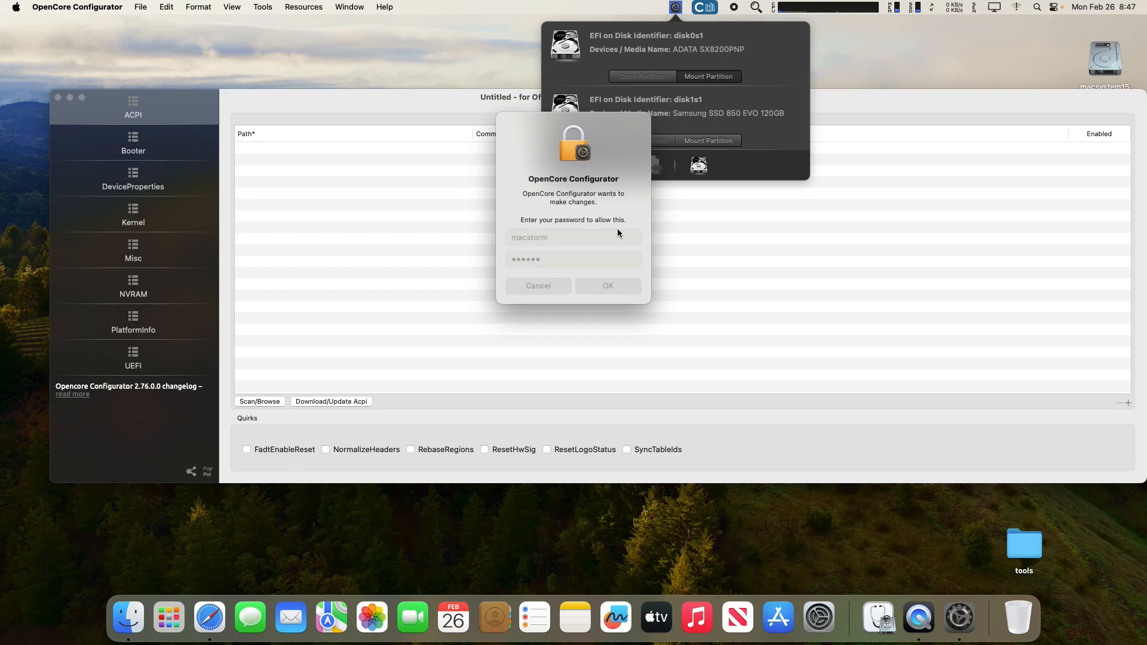
{"action": "type", "text": "******"}
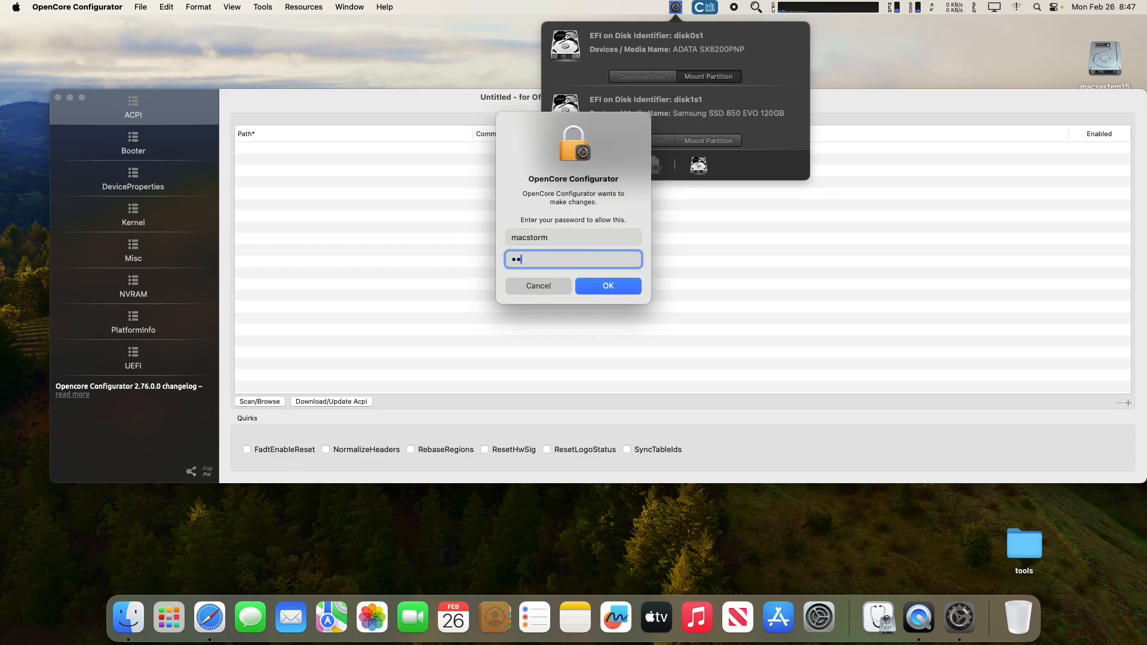
{"action": "key", "text": "Return"}
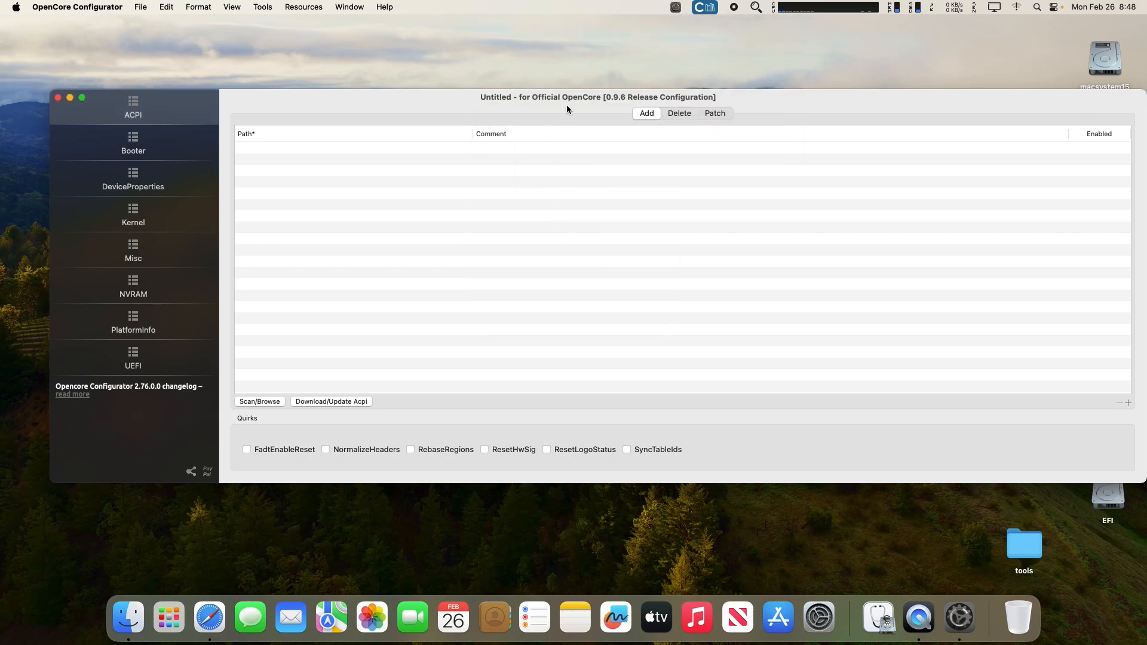
{"action": "left_click", "coordinate": [58, 98]}
Open the already-mounted disk0s1 EFI partition in Finder and move its window lower right.
{"action": "left_click", "coordinate": [675, 8]}
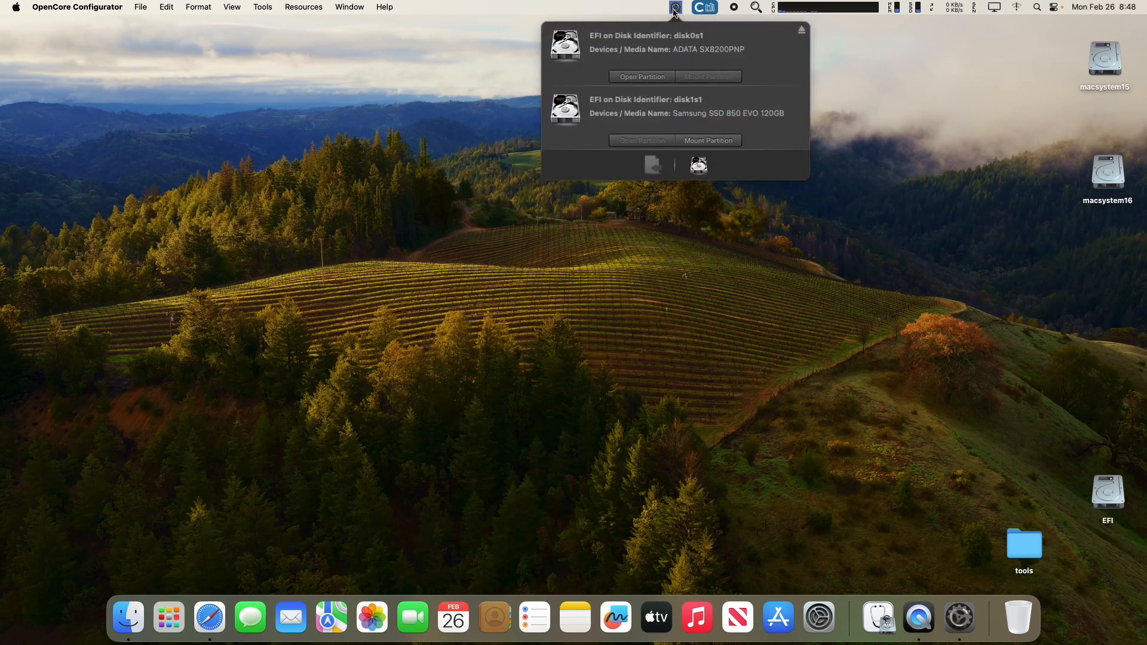
{"action": "left_click", "coordinate": [642, 76]}
{"action": "left_click_drag", "start_coordinate": [627, 113], "coordinate": [839, 296]}
Mount the disk1s1 EFI partition, close config.plist, and open the new EFI volume.
{"action": "left_click", "coordinate": [675, 8]}
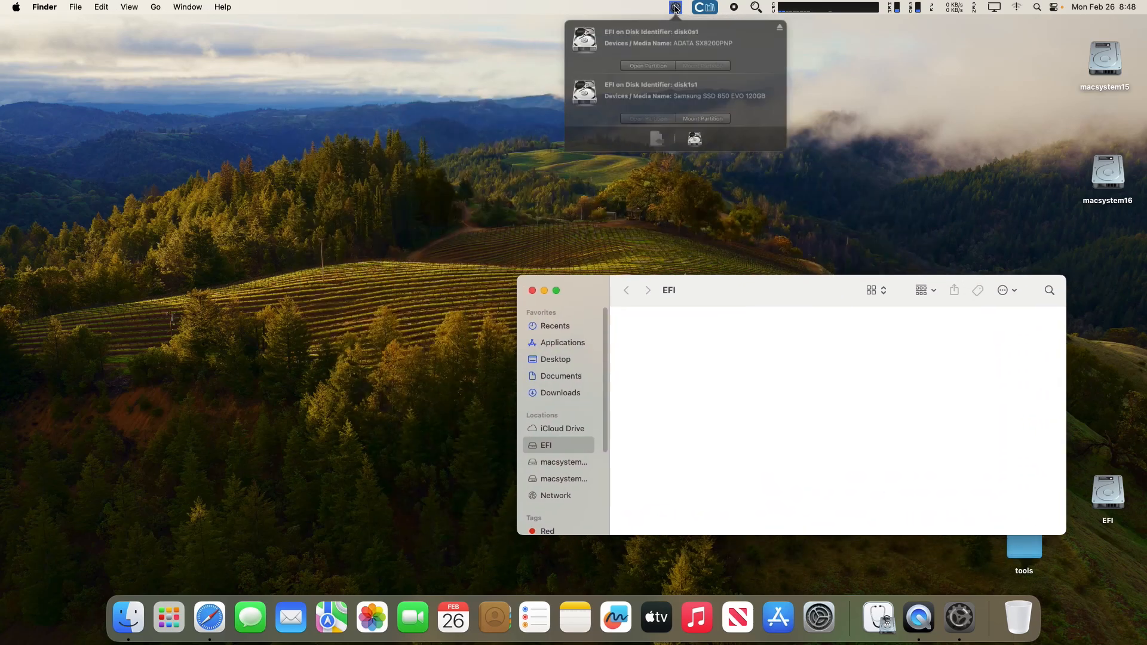
{"action": "left_click", "coordinate": [709, 141]}
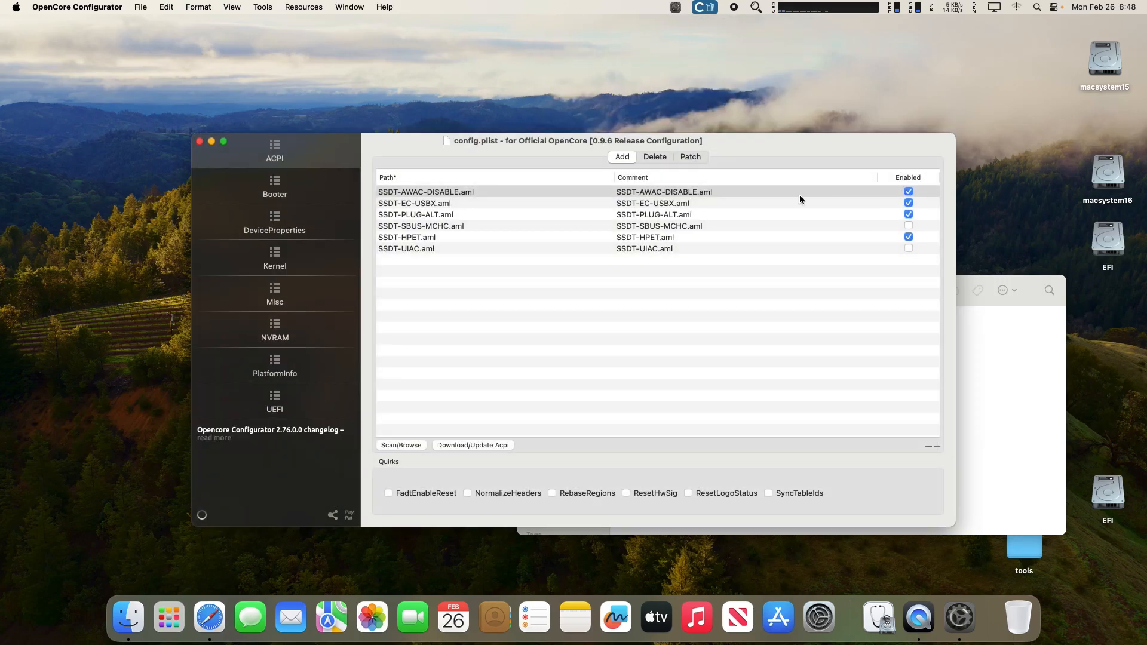
{"action": "left_click", "coordinate": [199, 141]}
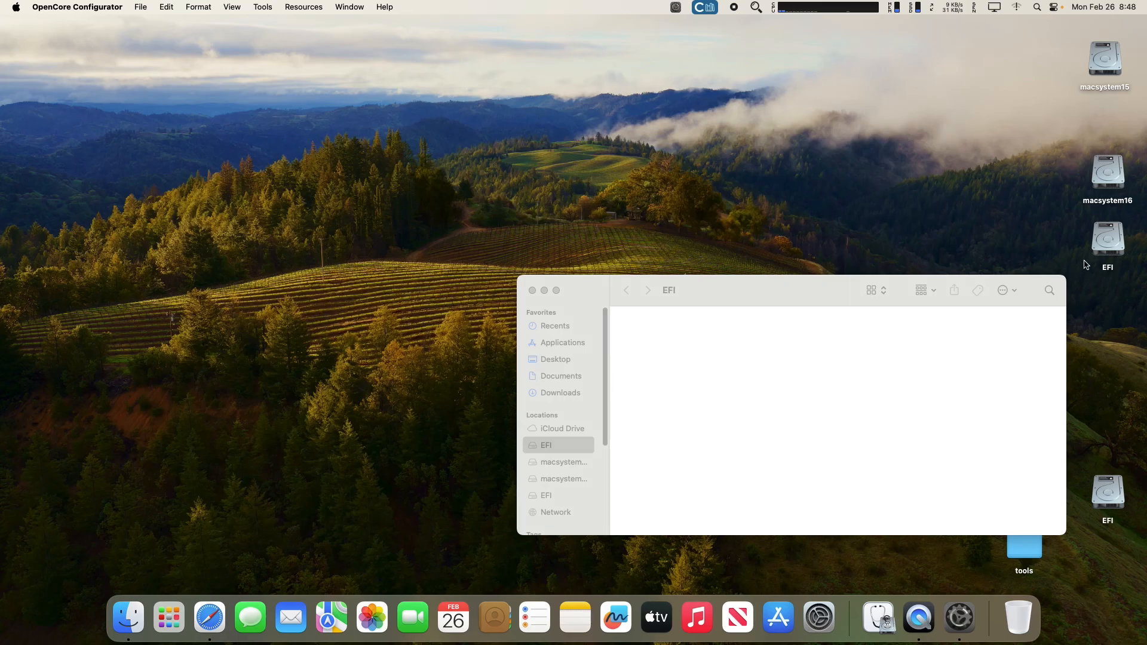
{"action": "double_click", "coordinate": [1112, 234]}
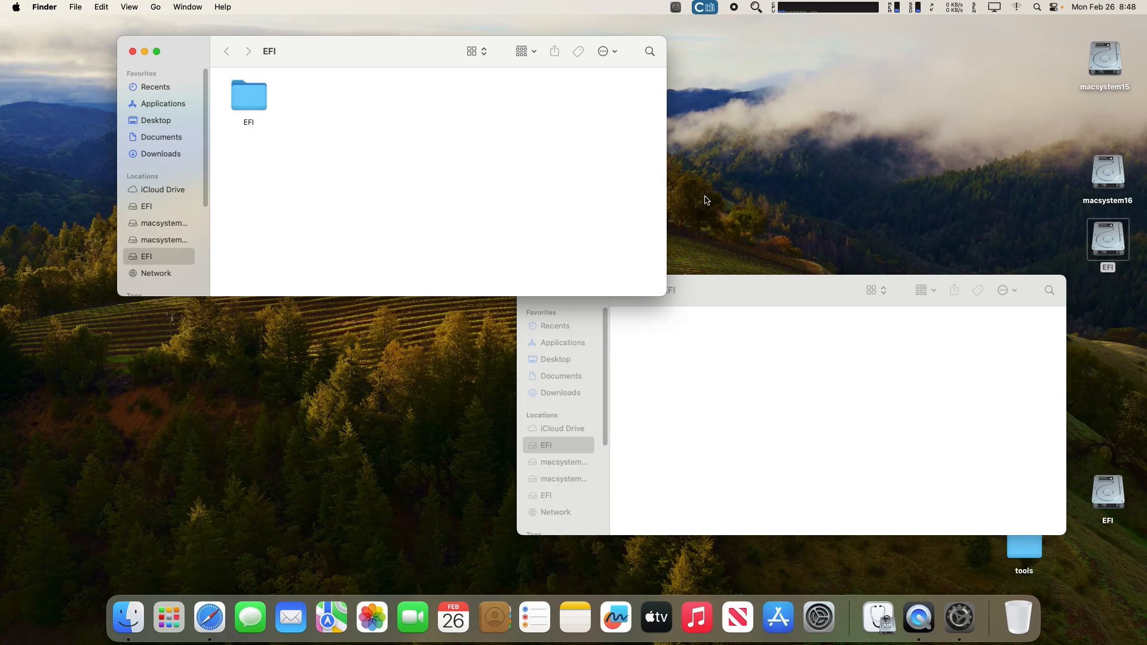
Copy the EFI folder into the empty EFI volume, then close both EFI windows.
{"action": "left_click", "coordinate": [783, 334]}
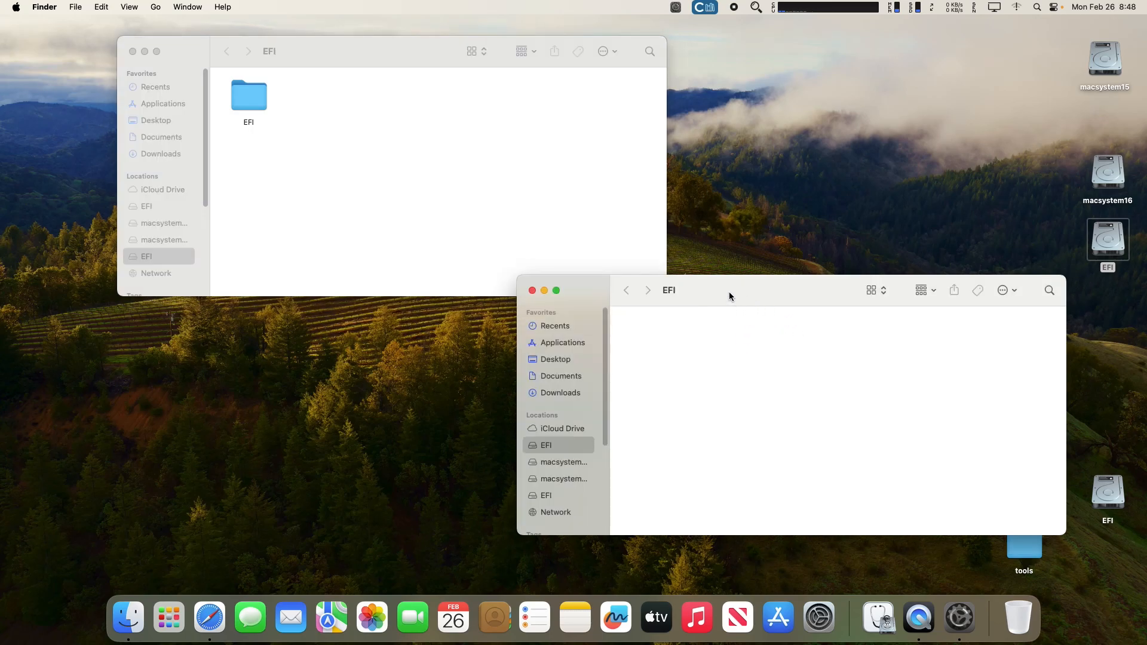
{"action": "left_click_drag", "start_coordinate": [729, 291], "coordinate": [734, 295]}
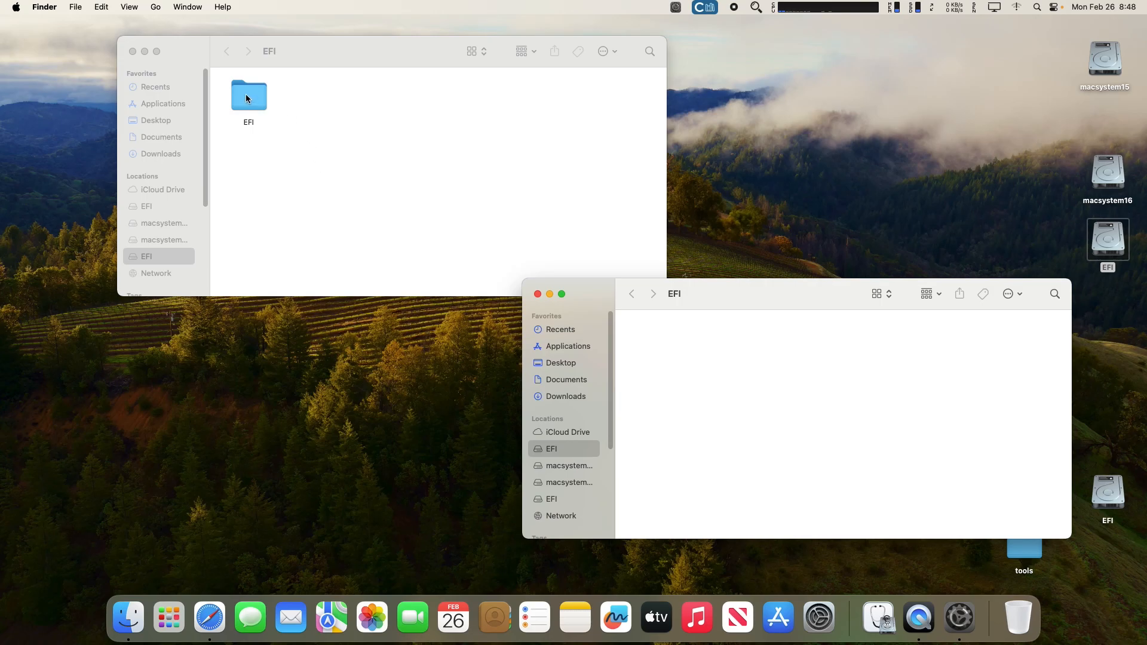
{"action": "left_click_drag", "start_coordinate": [246, 99], "coordinate": [769, 383]}
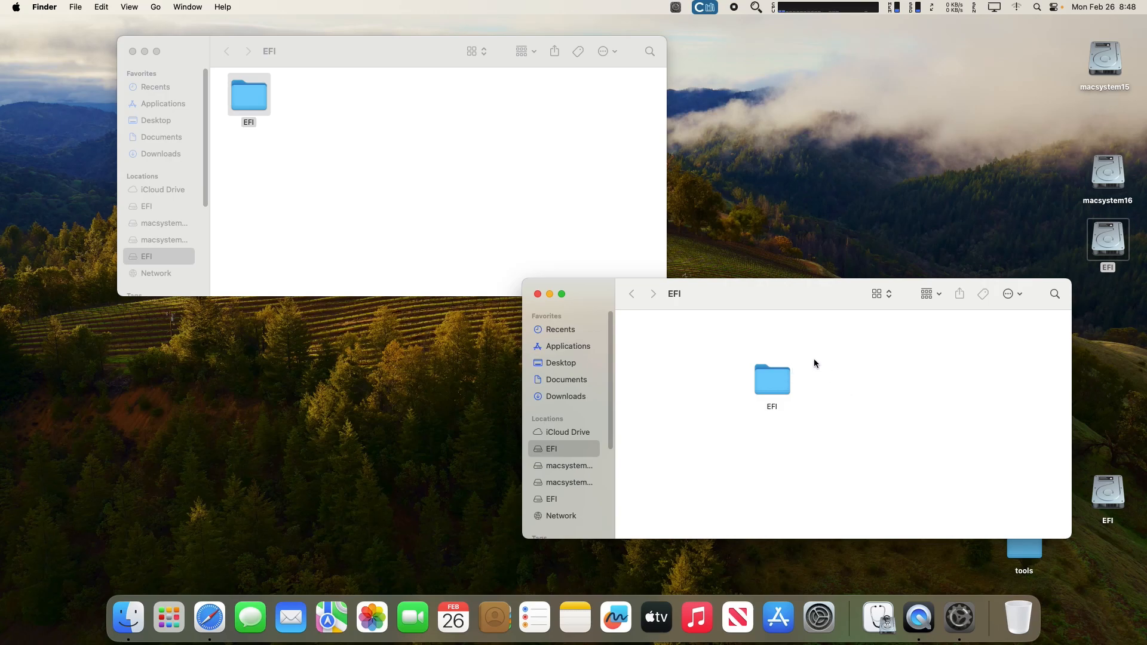
{"action": "left_click", "coordinate": [538, 294]}
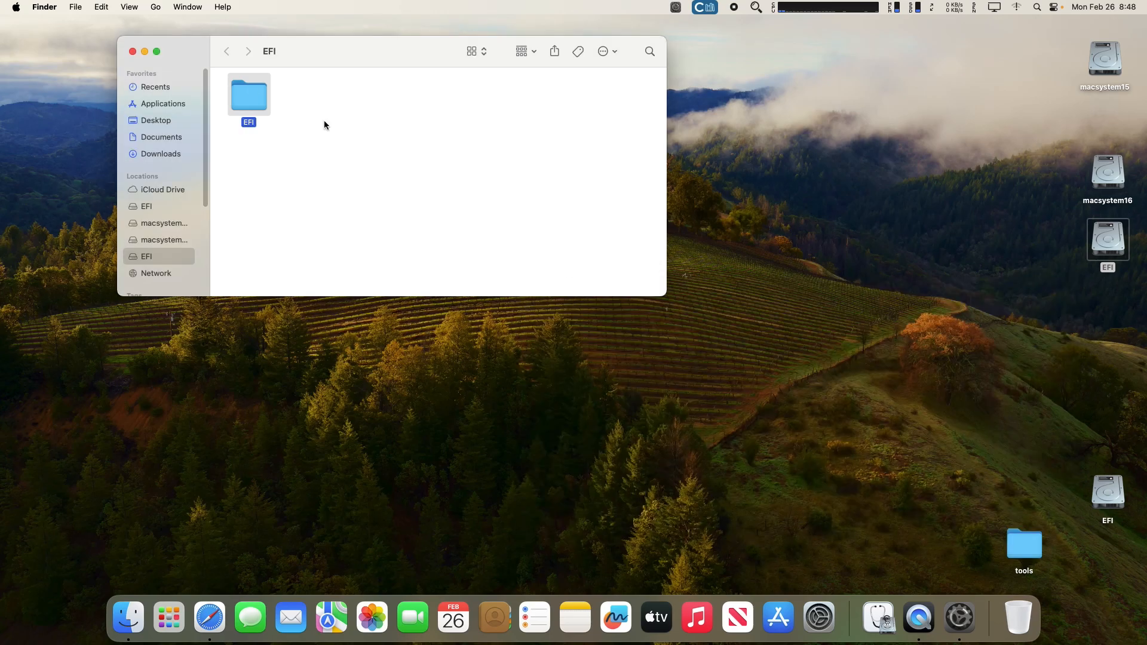
{"action": "left_click", "coordinate": [133, 51]}
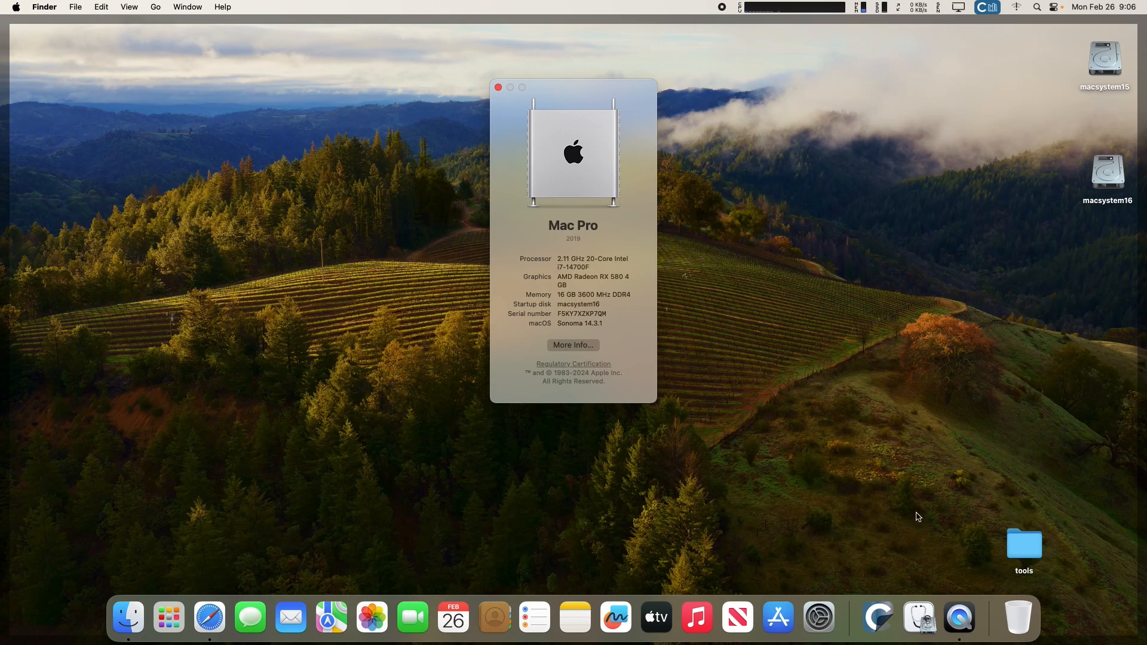
Launch Disk Utility from the Dock.
{"action": "left_click", "coordinate": [919, 615]}
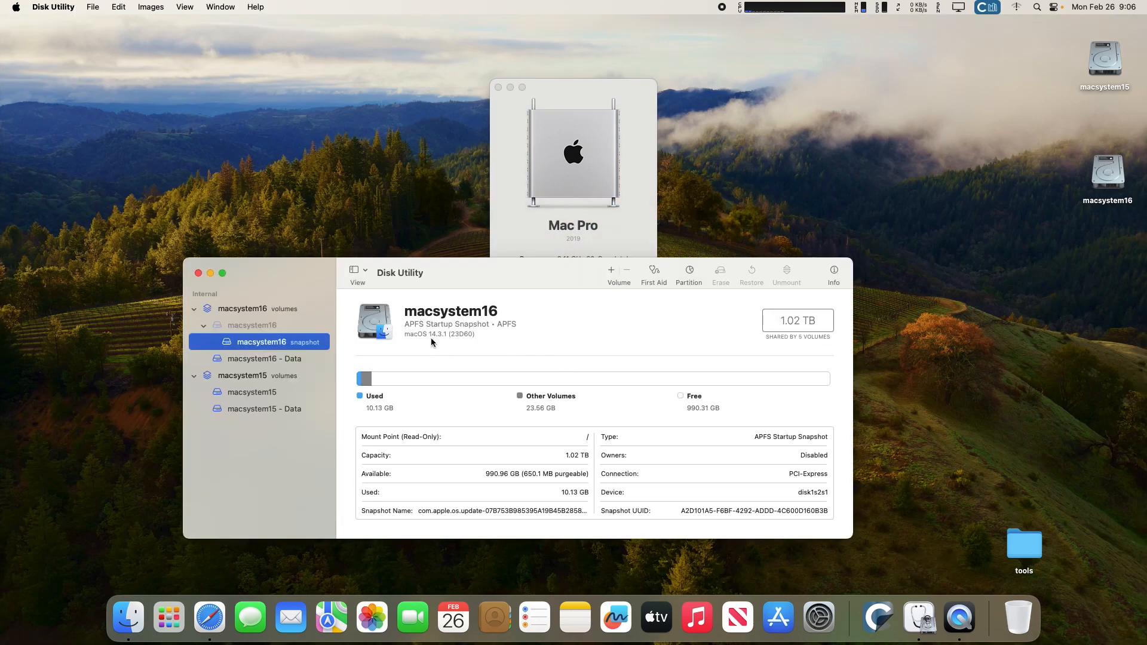
Compare the macsystem16 volume group and macsystem15 volume details, then close Disk Utility.
{"action": "left_click", "coordinate": [274, 312]}
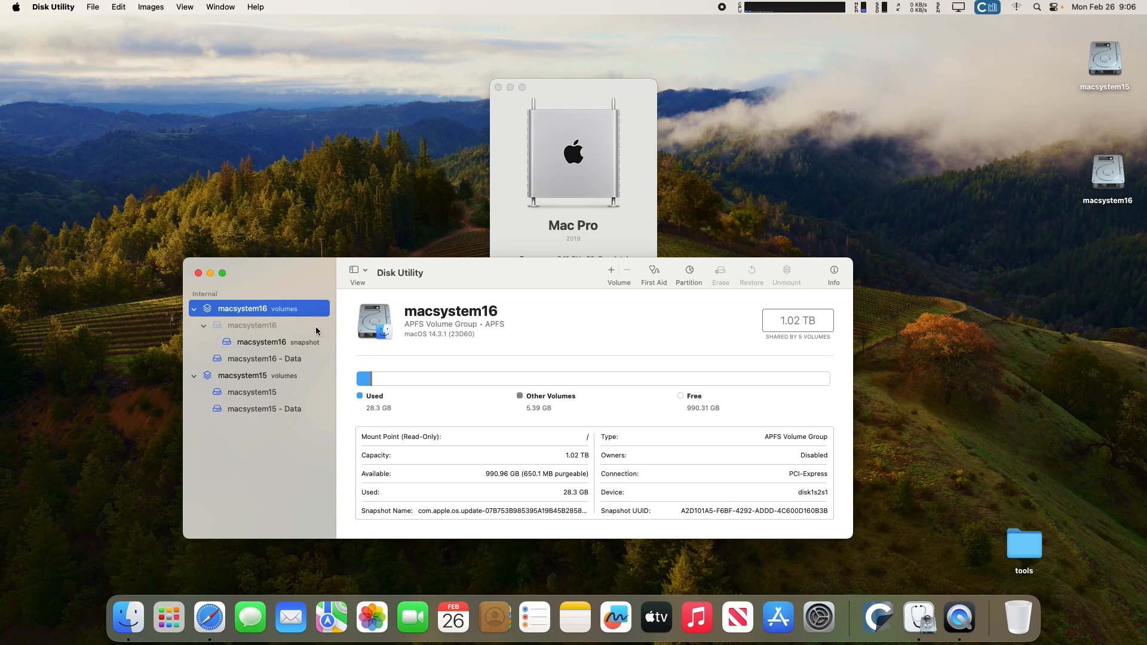
{"action": "left_click", "coordinate": [275, 376]}
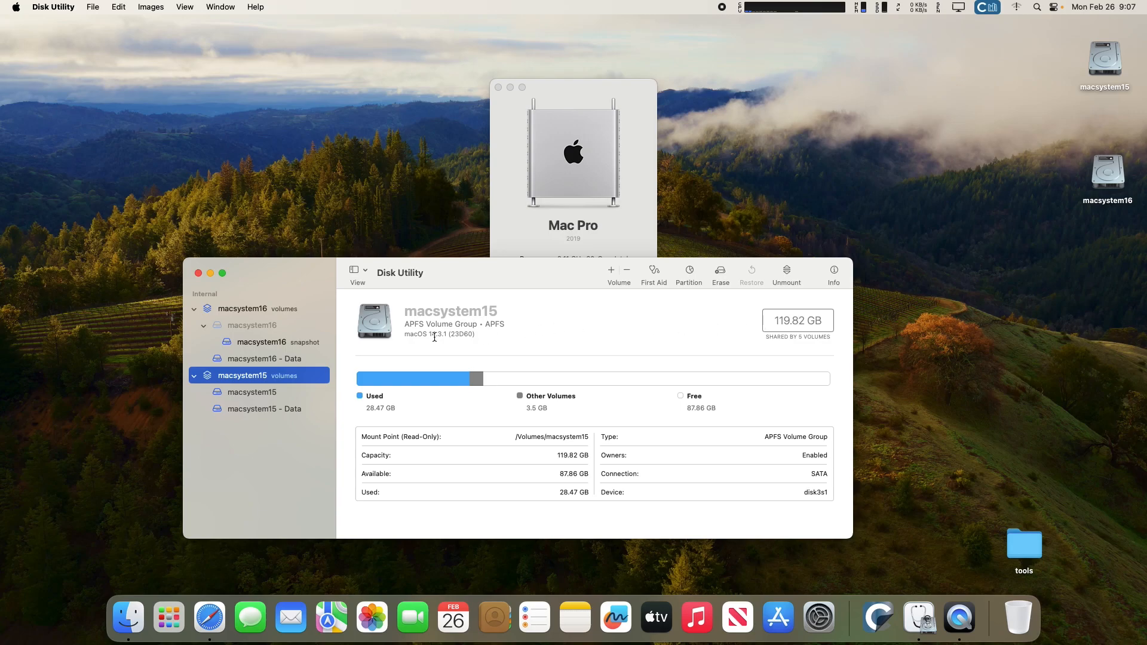
{"action": "left_click", "coordinate": [265, 308]}
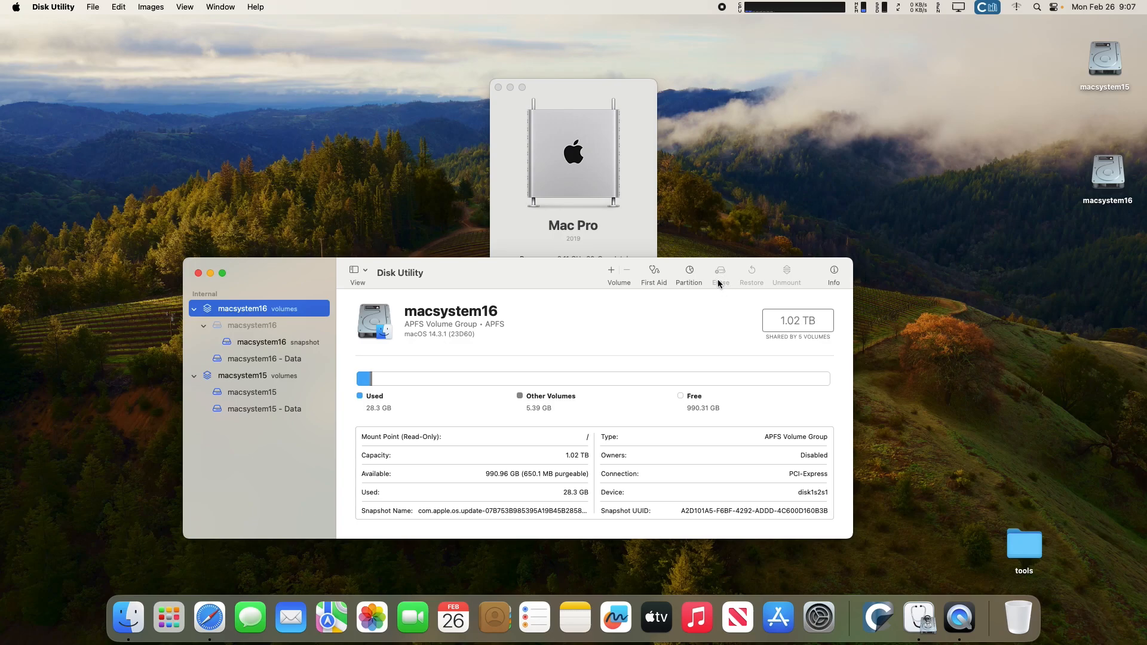
{"action": "left_click", "coordinate": [289, 377]}
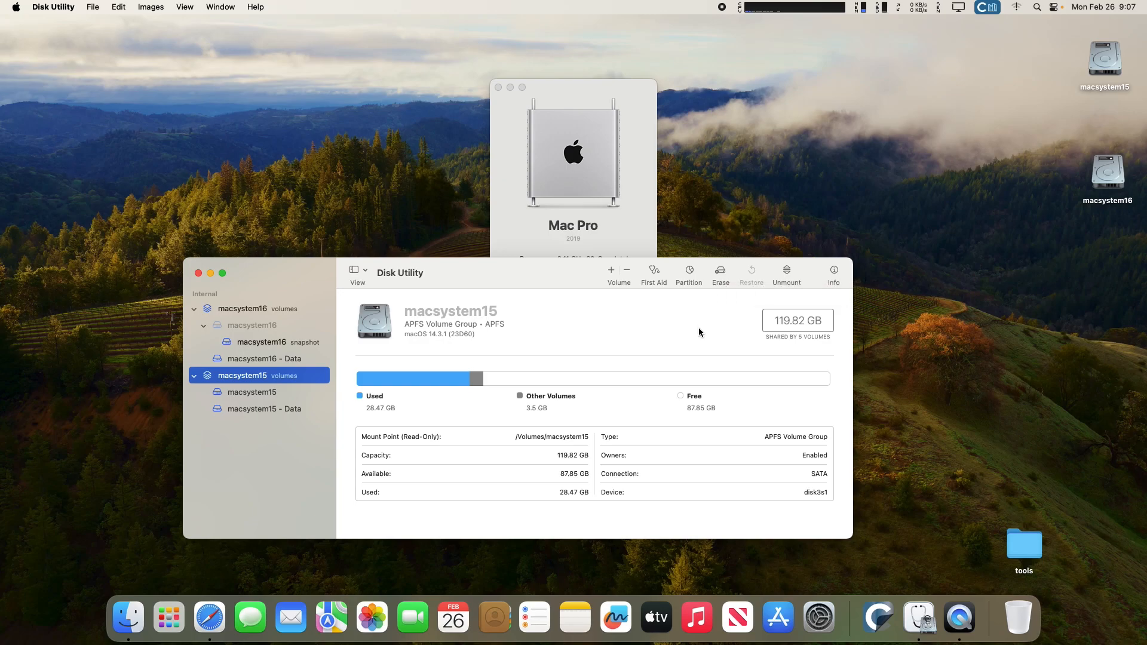
{"action": "left_click", "coordinate": [198, 273]}
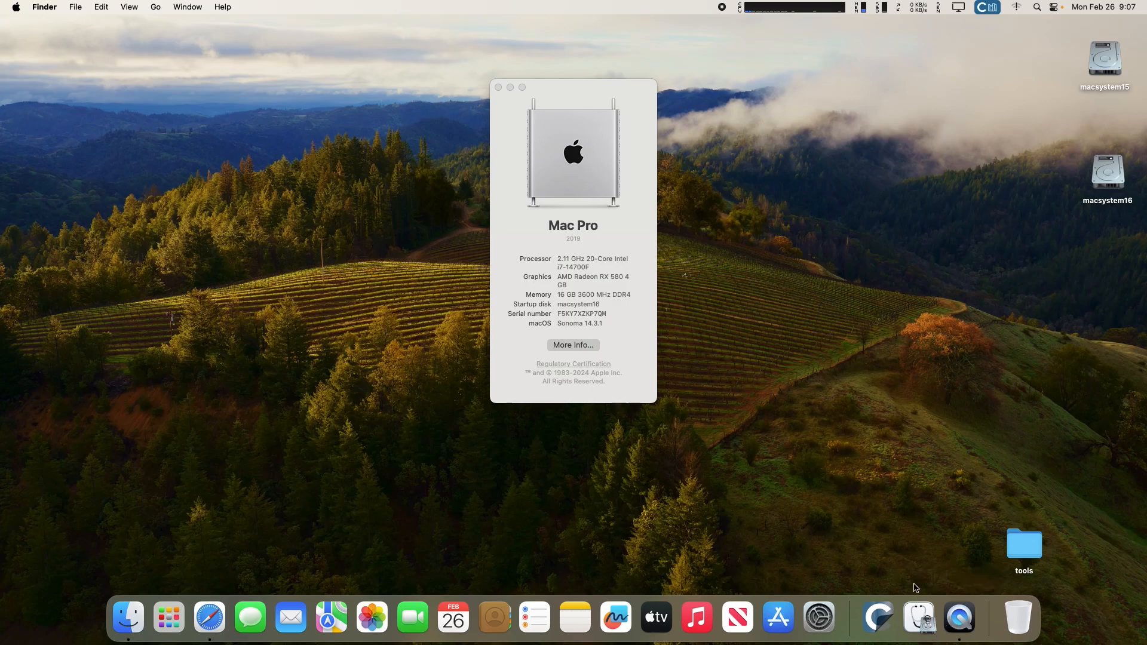
Launch Carbon Copy Cloner in trial mode with macsystem16 as source and macsystem15 as destination.
{"action": "left_click", "coordinate": [876, 615]}
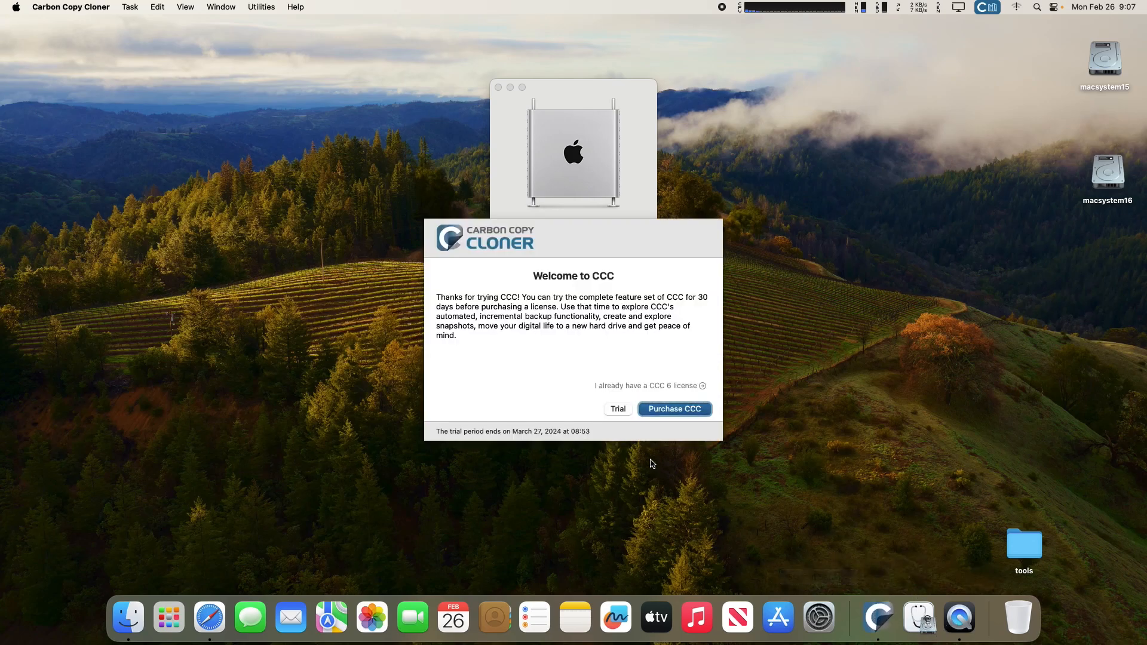
{"action": "left_click", "coordinate": [616, 409]}
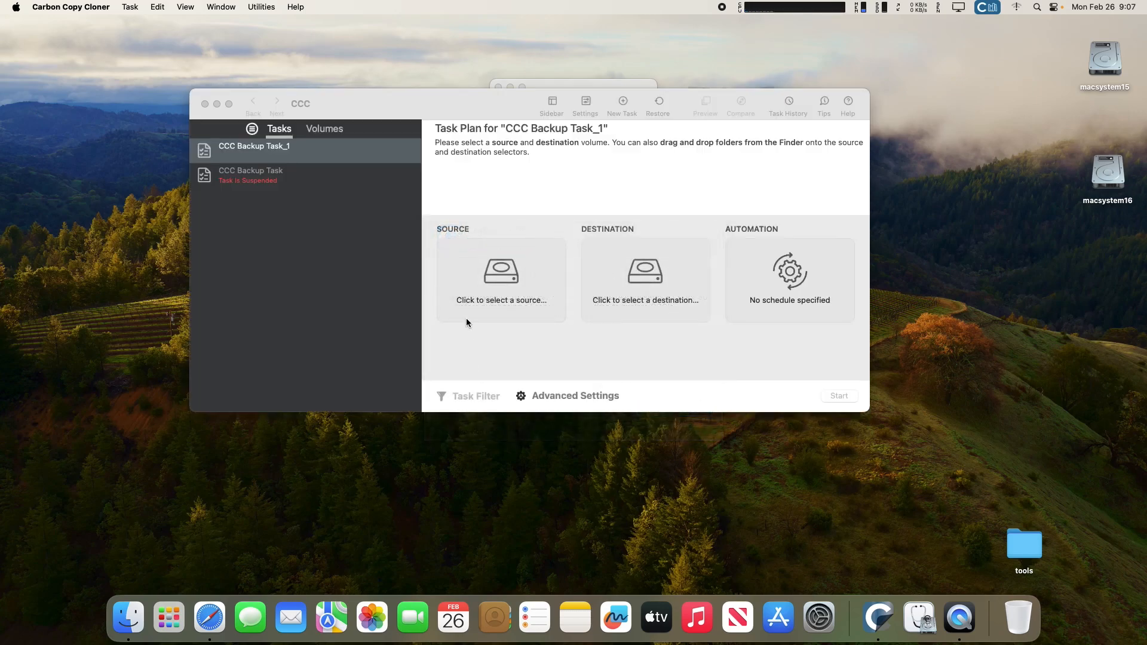
{"action": "left_click", "coordinate": [498, 283]}
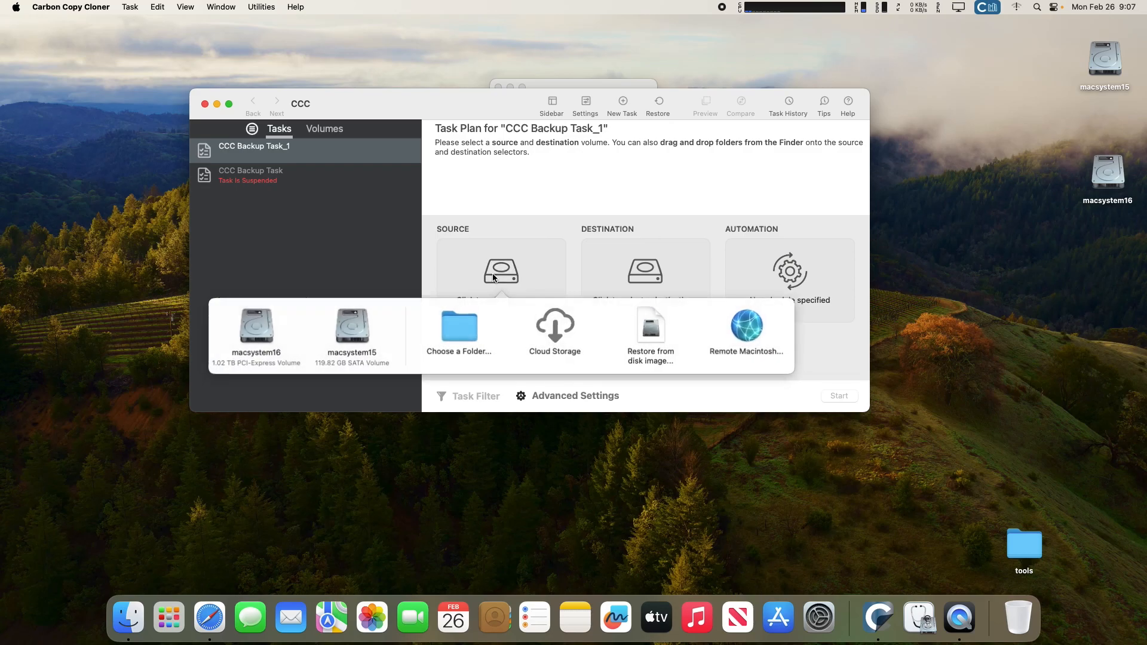
{"action": "left_click", "coordinate": [273, 335]}
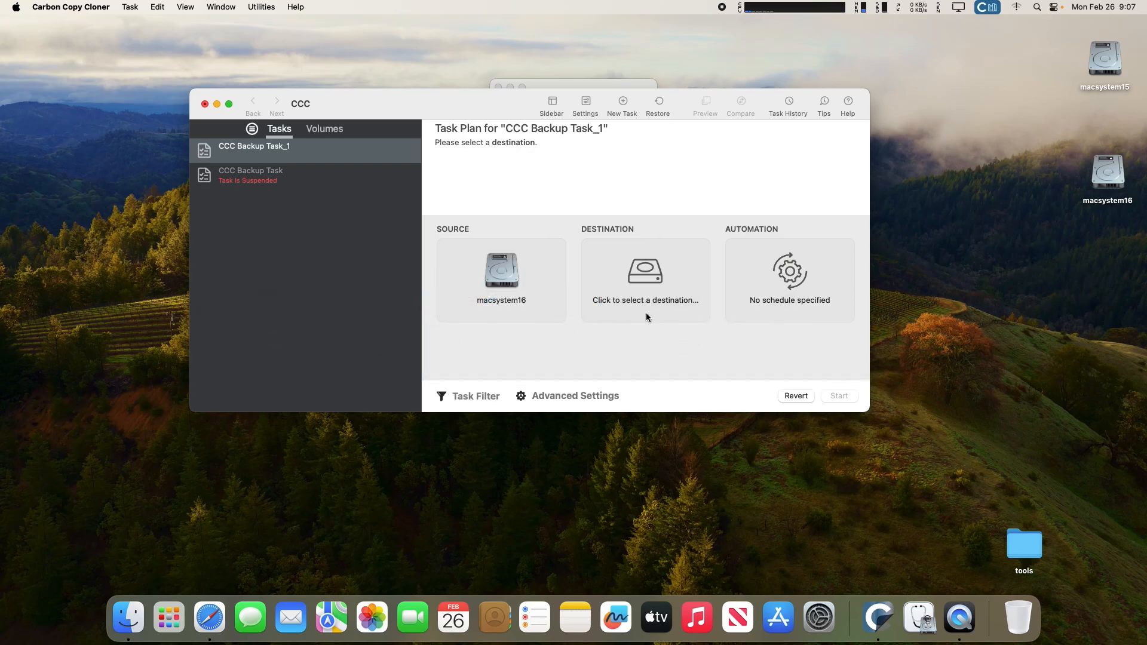
{"action": "left_click", "coordinate": [656, 279]}
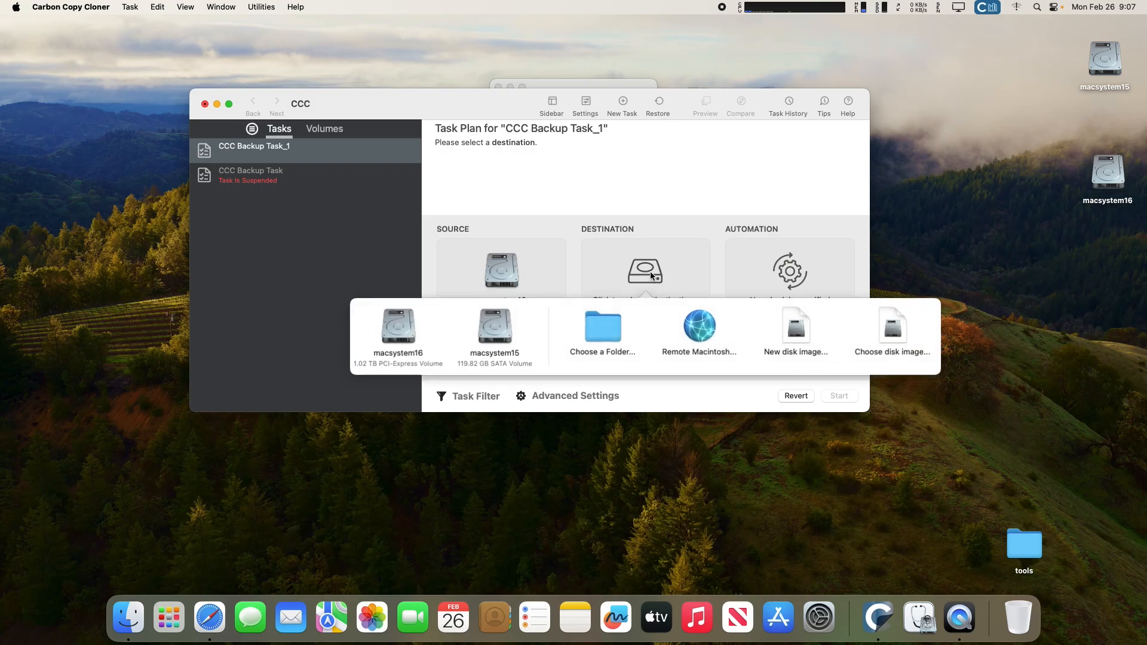
{"action": "left_click", "coordinate": [505, 324]}
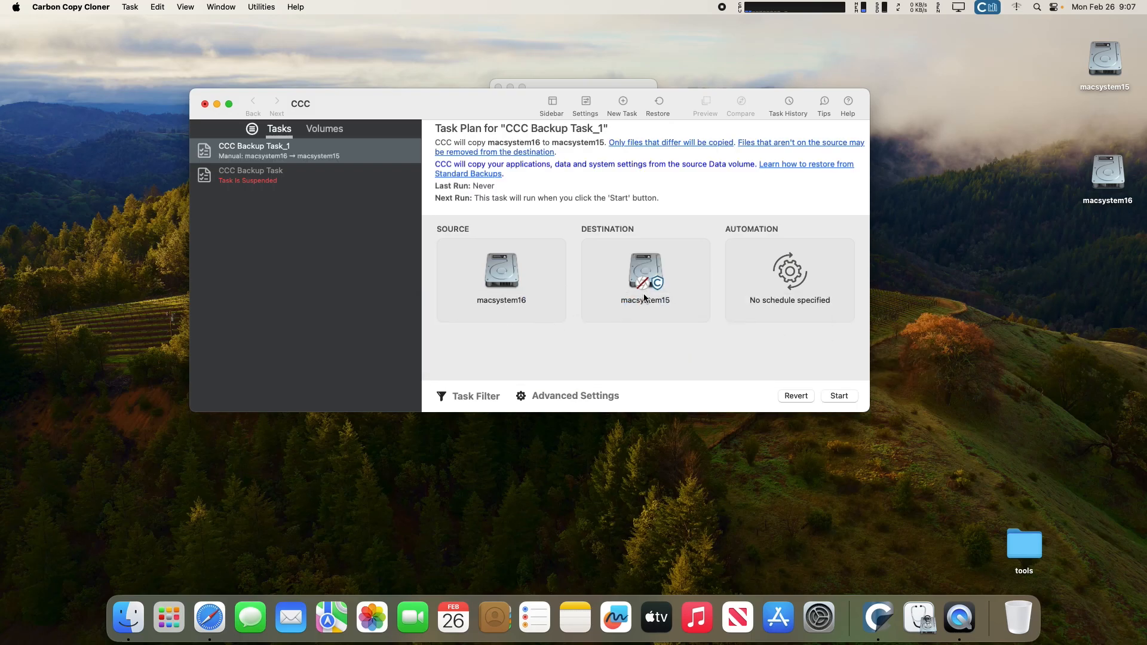
Open the Legacy Bootable Copy Assistant from the destination options, then dismiss it.
{"action": "left_click", "coordinate": [656, 269]}
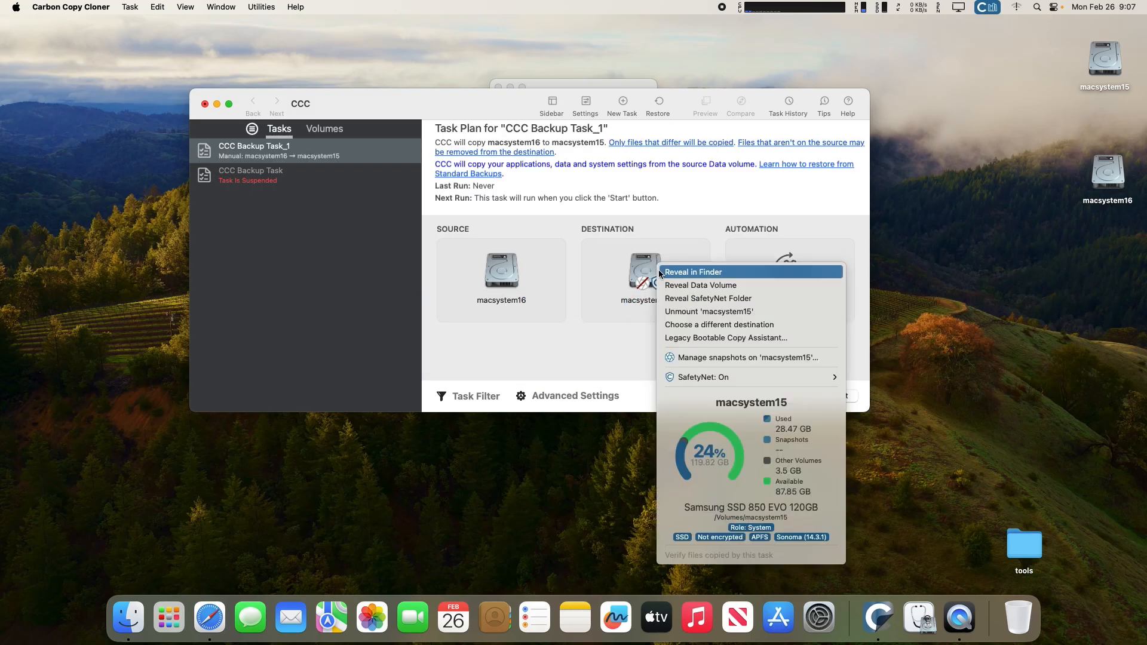
{"action": "left_click", "coordinate": [701, 338]}
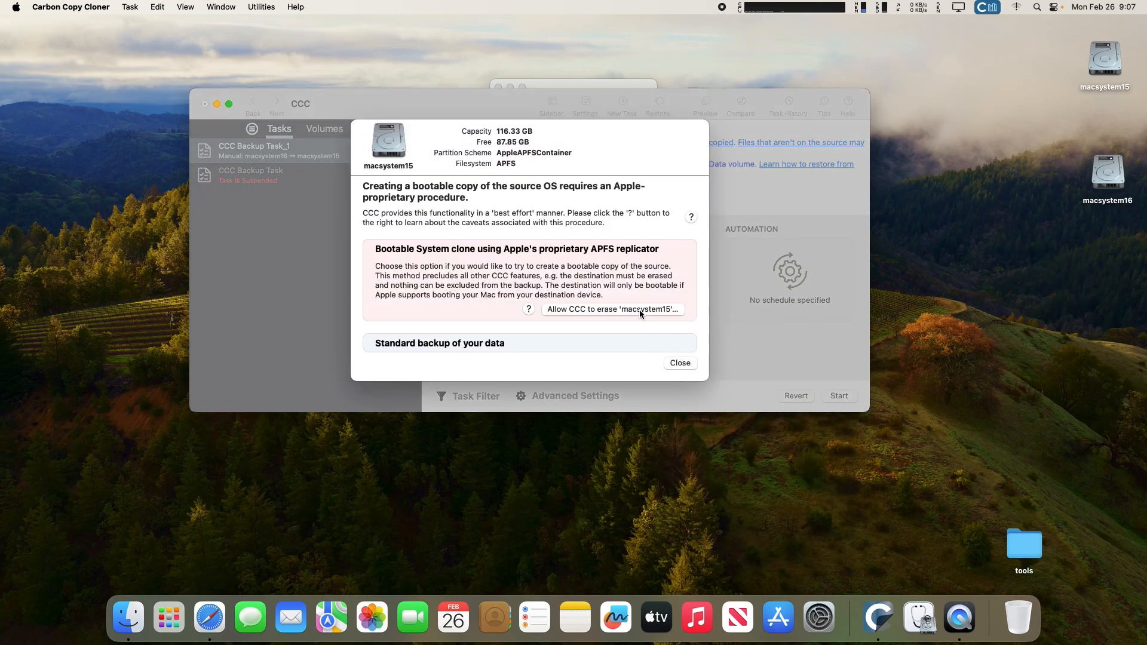
{"action": "left_click", "coordinate": [640, 310]}
{"action": "mouse_move", "coordinate": [647, 280]}
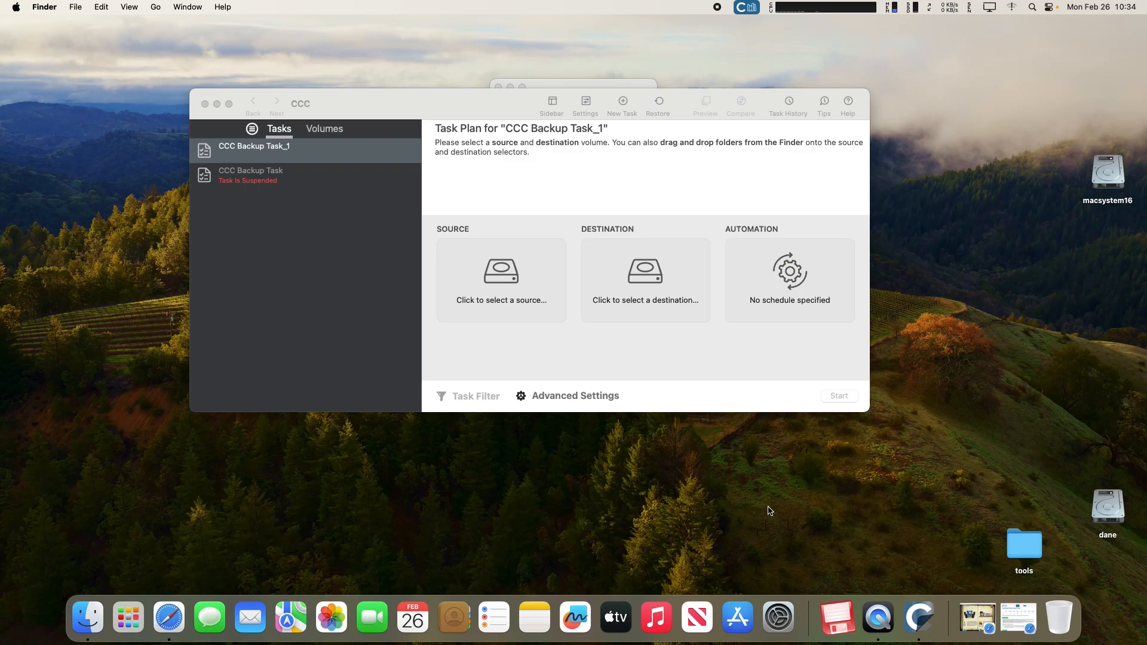
Review the macOS compatibility table on the CCC download page in Safari, then close it.
{"action": "left_click", "coordinate": [1019, 618]}
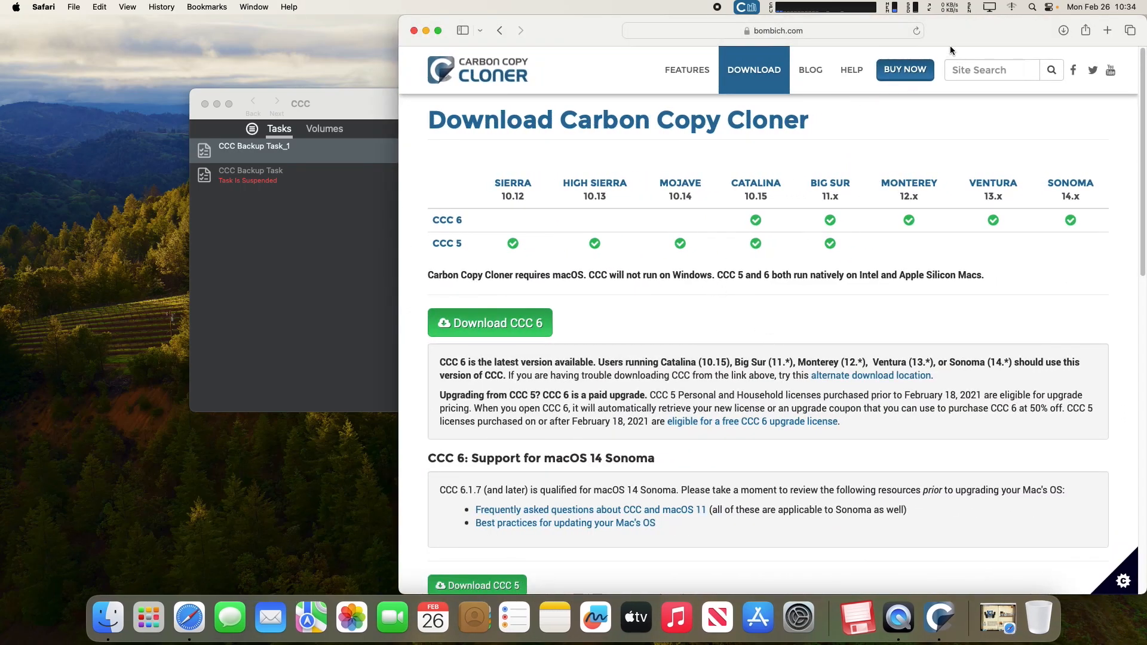
{"action": "left_click_drag", "start_coordinate": [963, 24], "coordinate": [925, 28]}
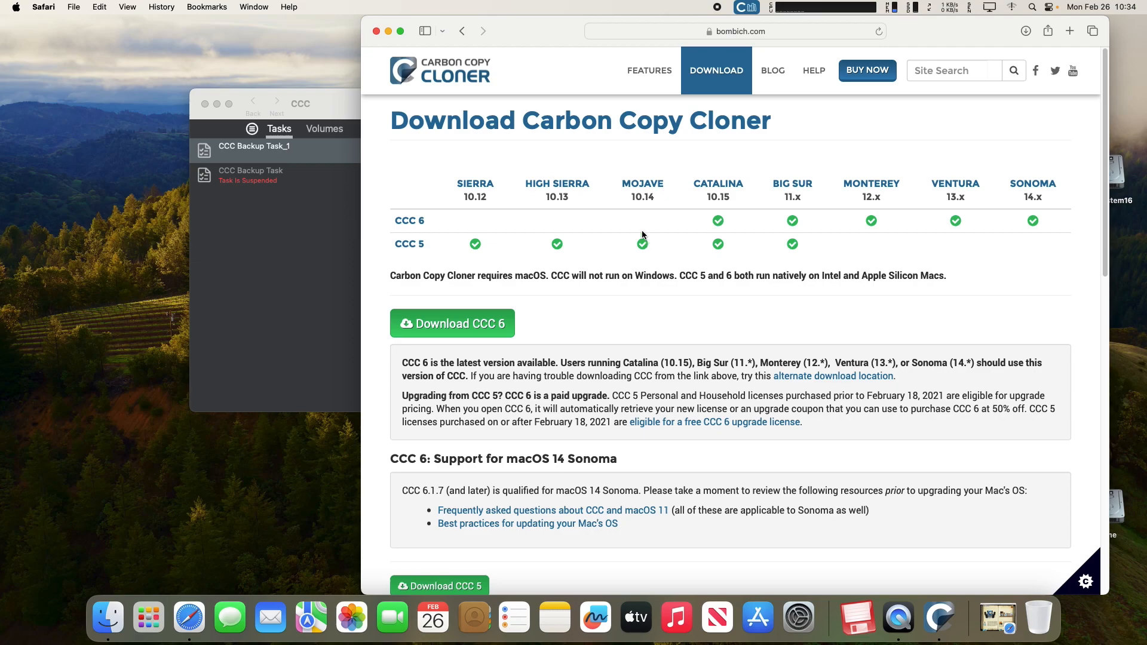
{"action": "left_click", "coordinate": [376, 31]}
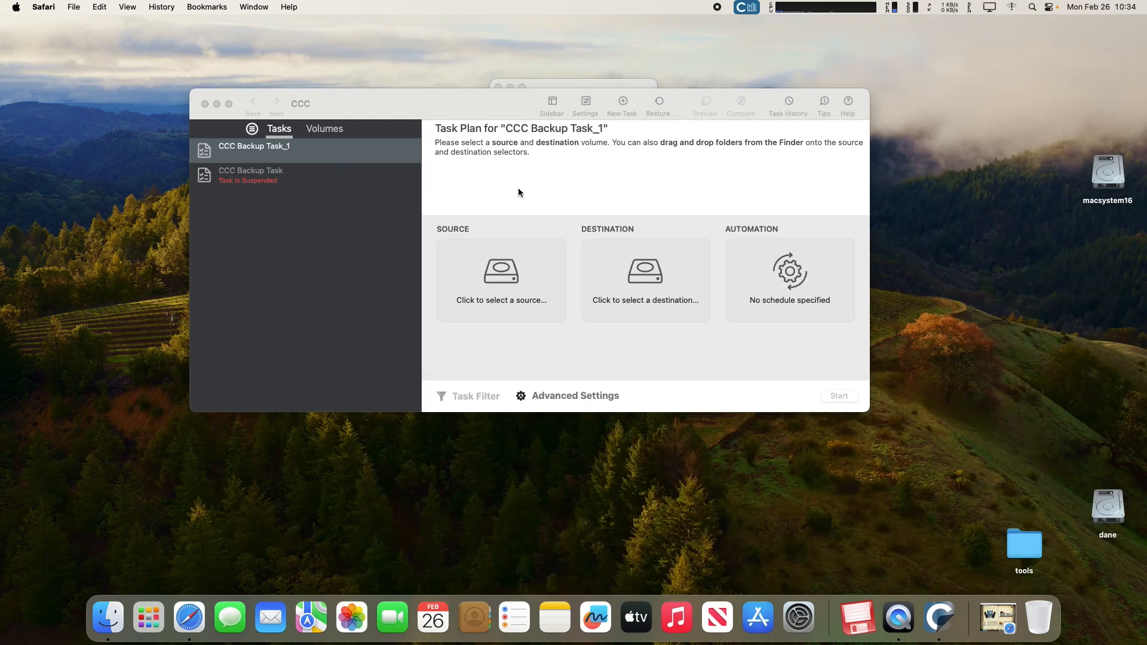
Browse the Macstorm NUC 10 Gen page's download options, then close the Safari window.
{"action": "left_click", "coordinate": [1001, 615]}
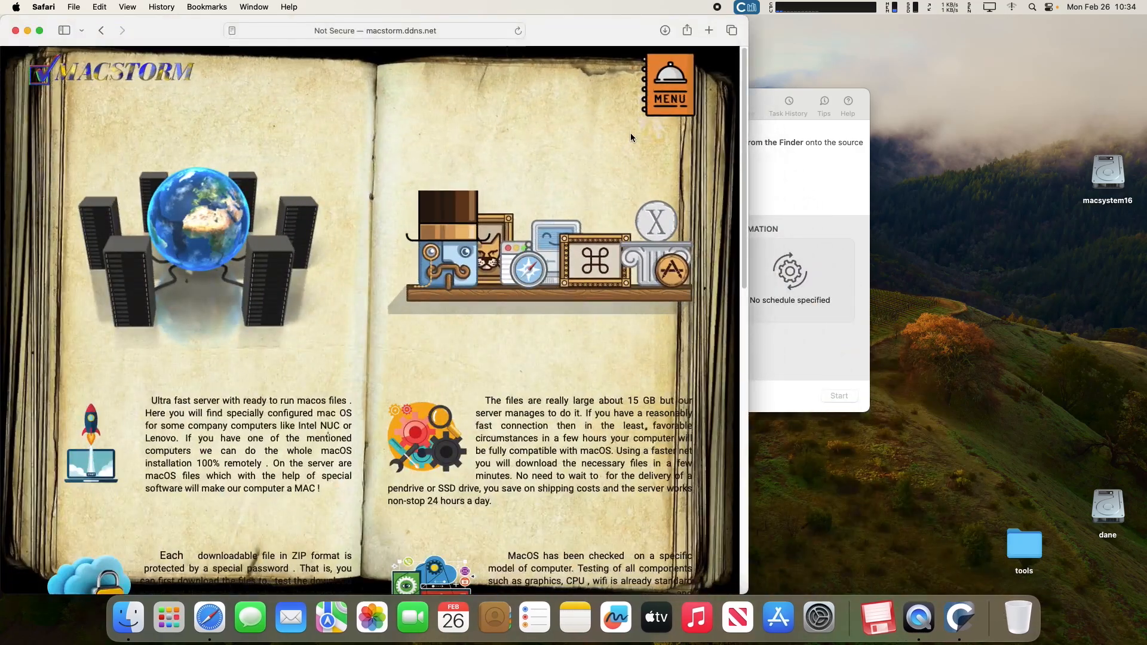
{"action": "left_click", "coordinate": [663, 108]}
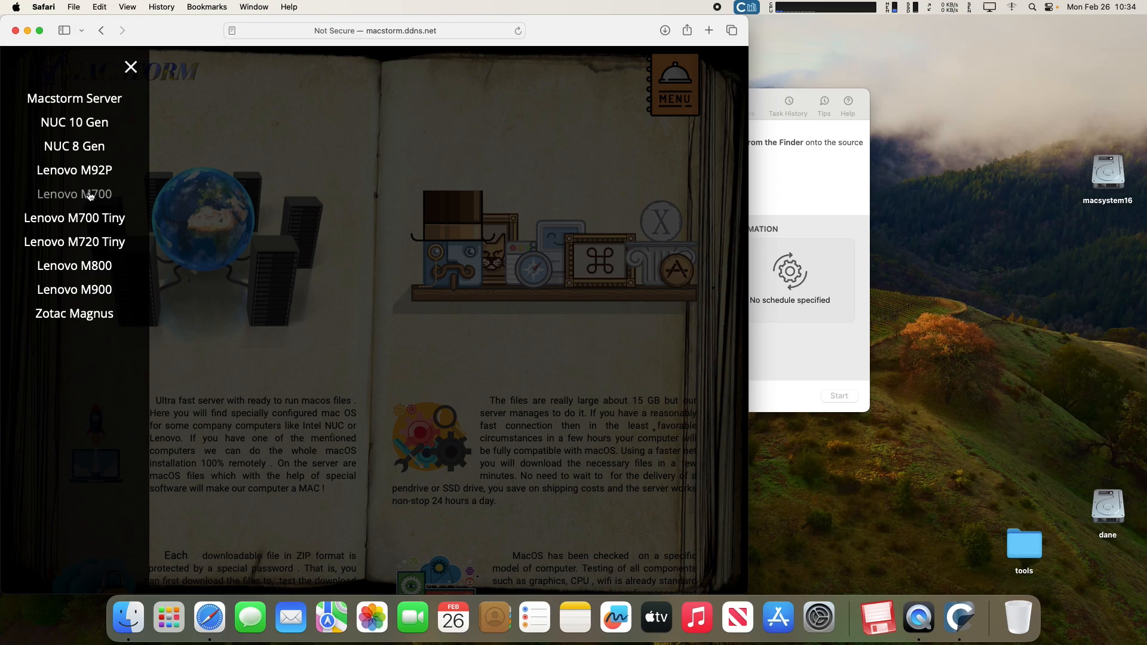
{"action": "left_click", "coordinate": [85, 124]}
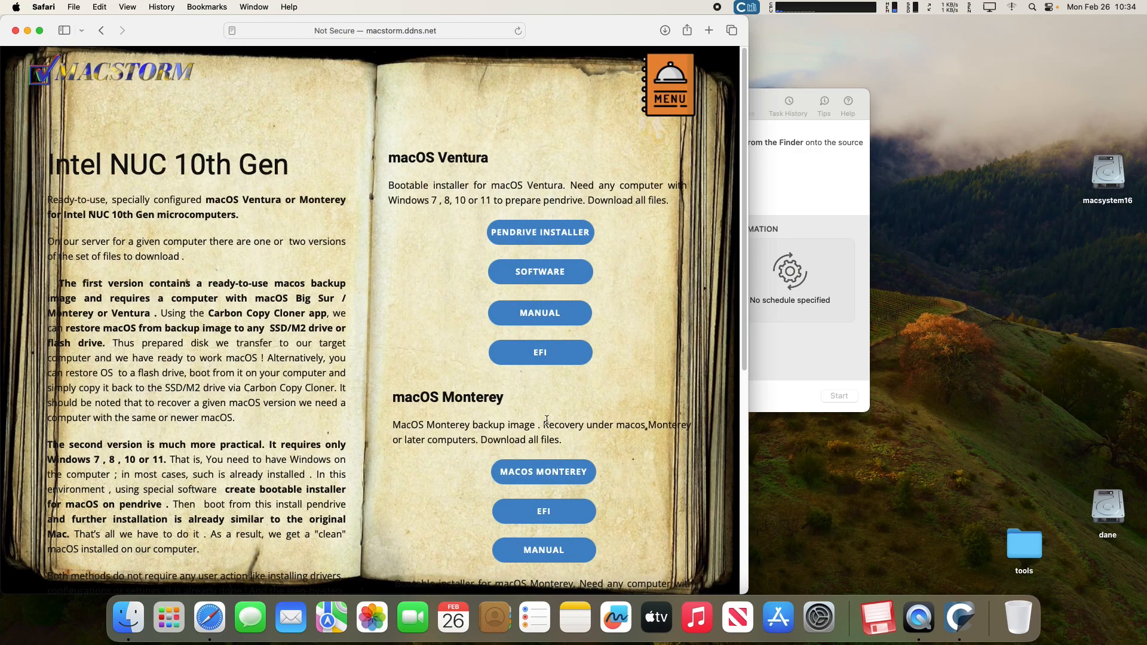
{"action": "scroll", "coordinate": [545, 418], "scroll_direction": "down", "scroll_amount": 2}
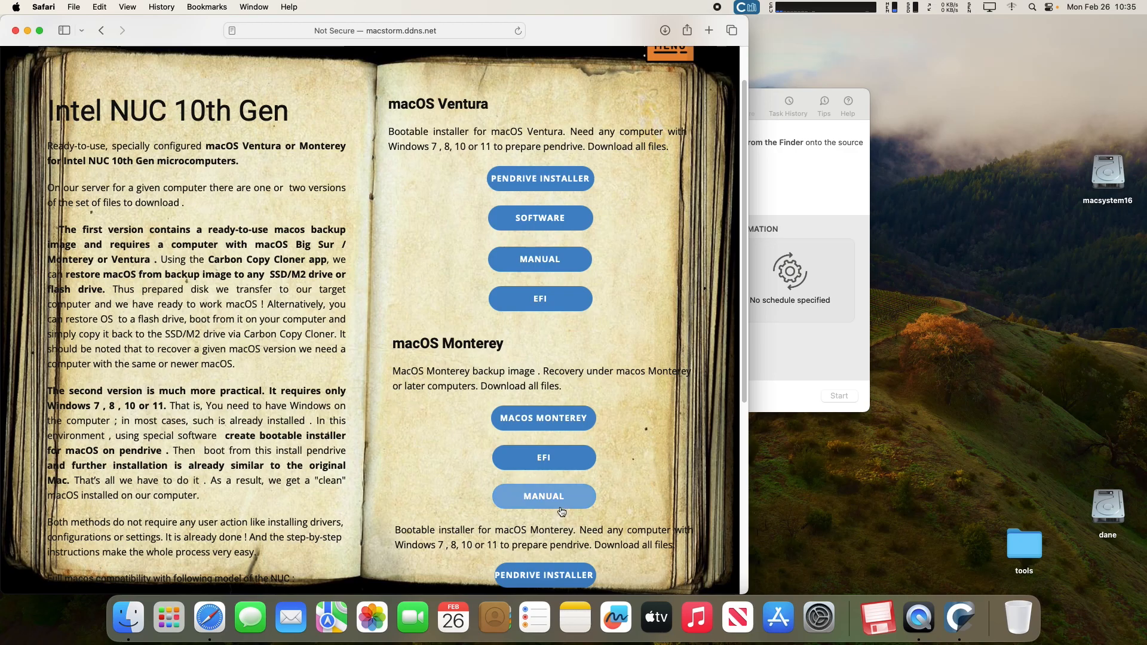
{"action": "left_click", "coordinate": [15, 31]}
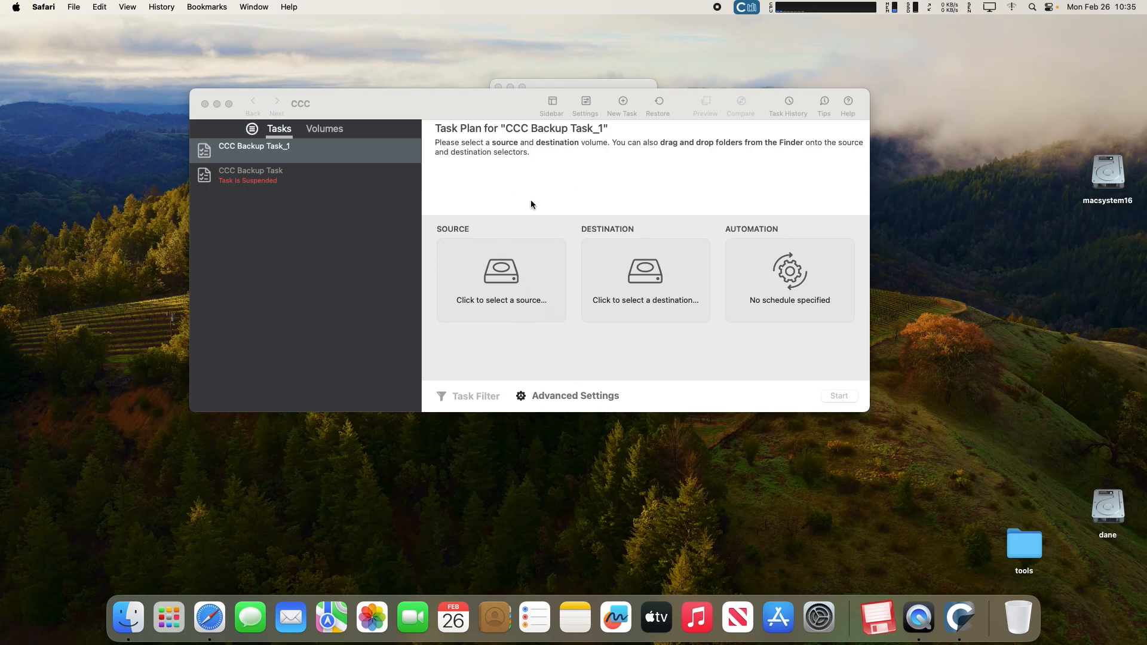
Set macsystem16 as the source of CCC Backup Task_1 and show the destination choices.
{"action": "left_click", "coordinate": [501, 271]}
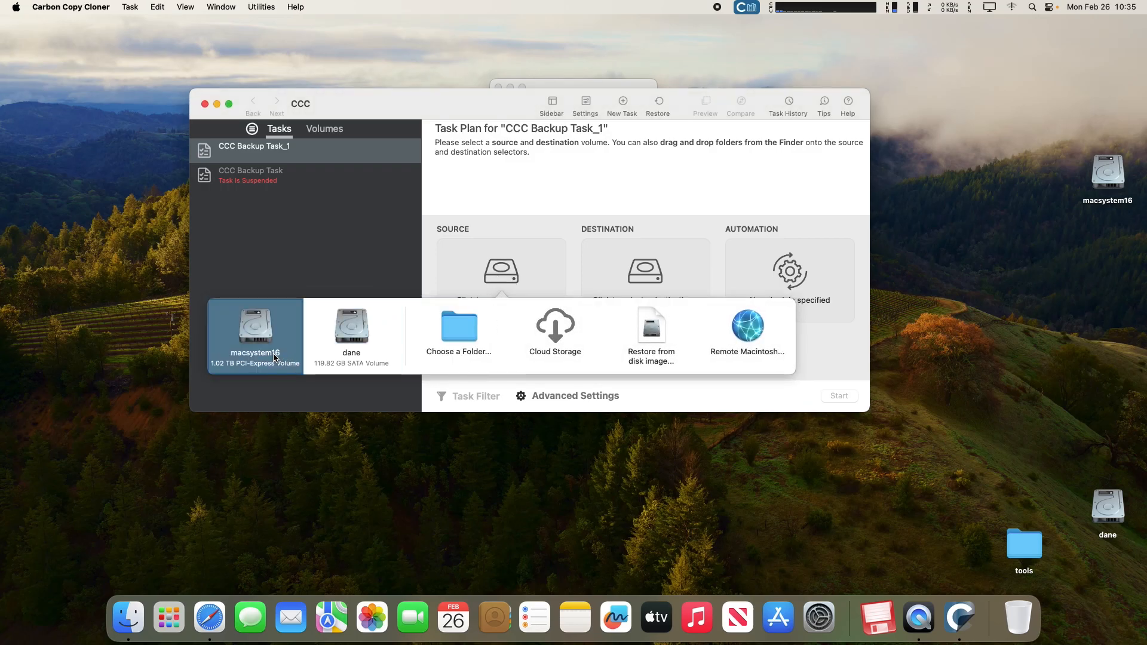
{"action": "mouse_move", "coordinate": [257, 338]}
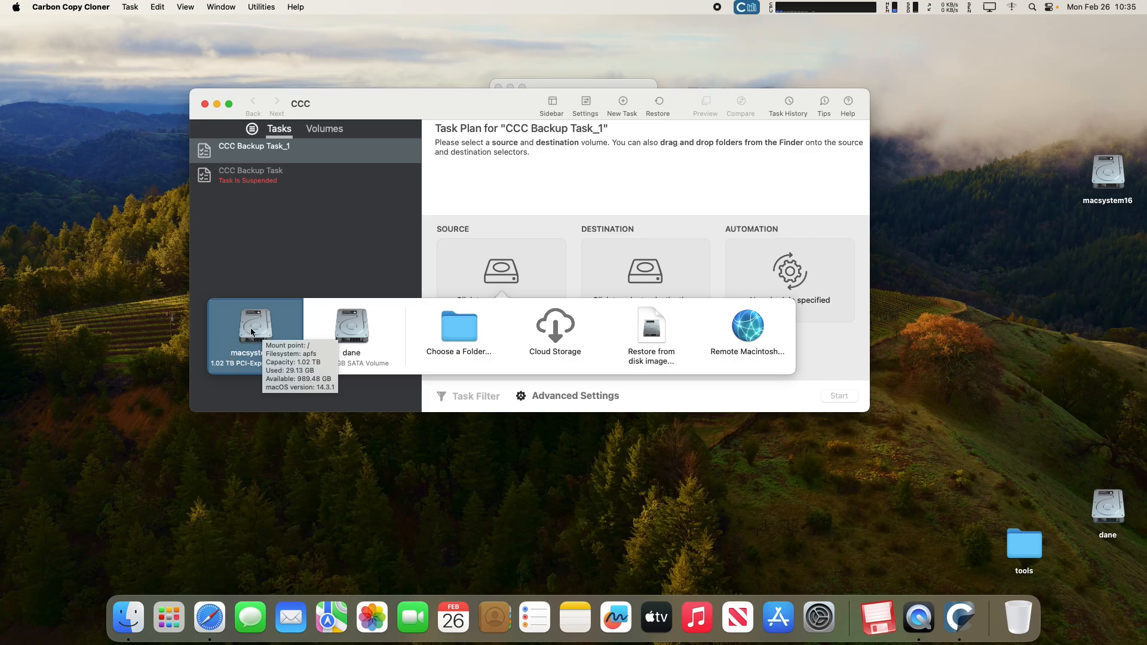
{"action": "left_click", "coordinate": [256, 326]}
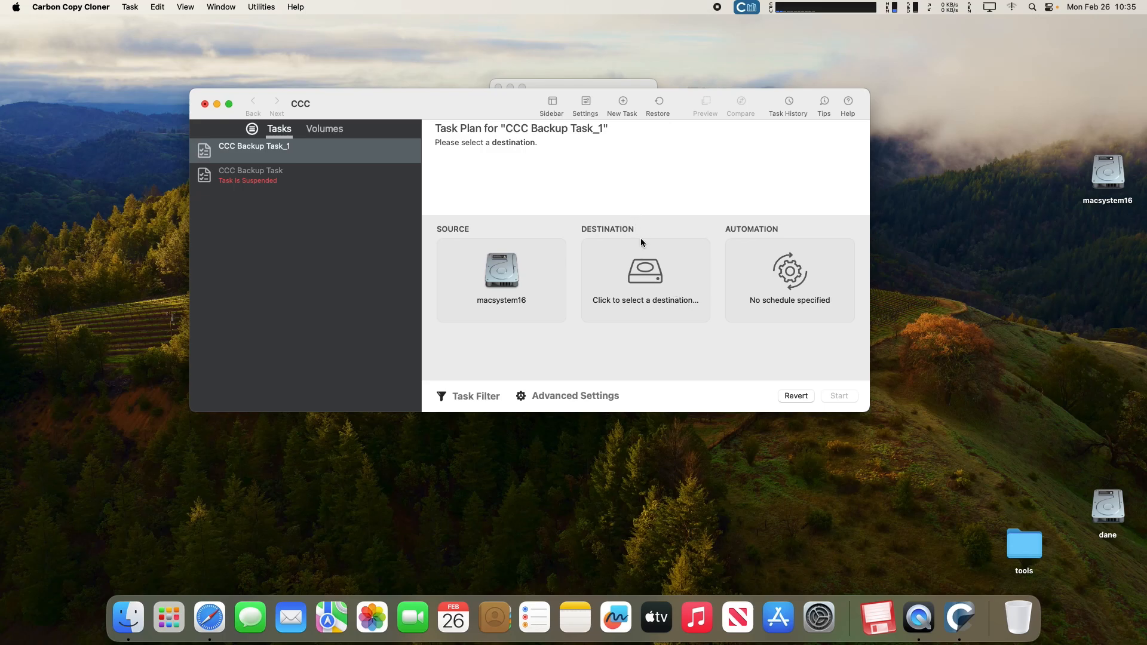
{"action": "left_click", "coordinate": [648, 276]}
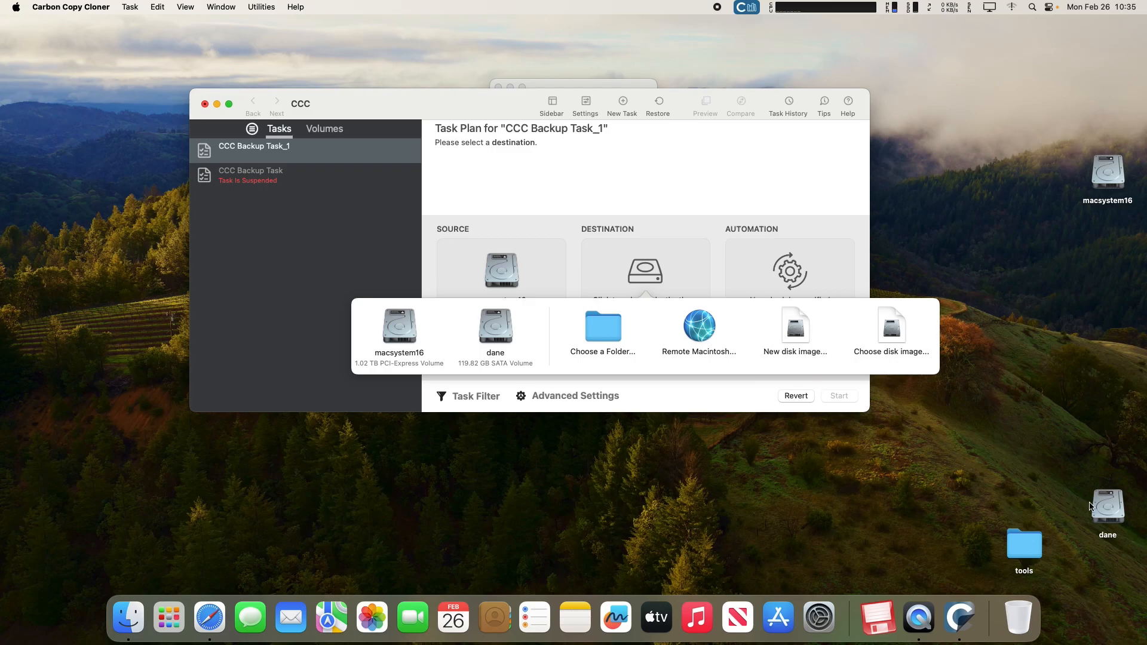
Create a new read/write sparse bundle disk image on dane as the destination.
{"action": "left_click", "coordinate": [798, 334]}
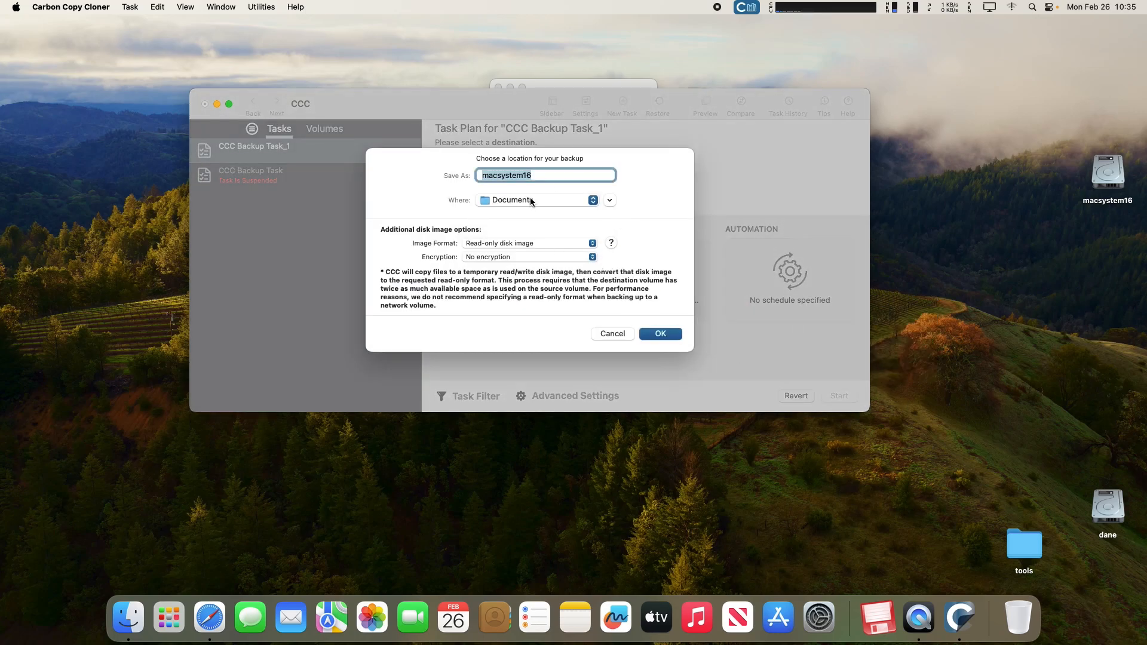
{"action": "left_click", "coordinate": [586, 202]}
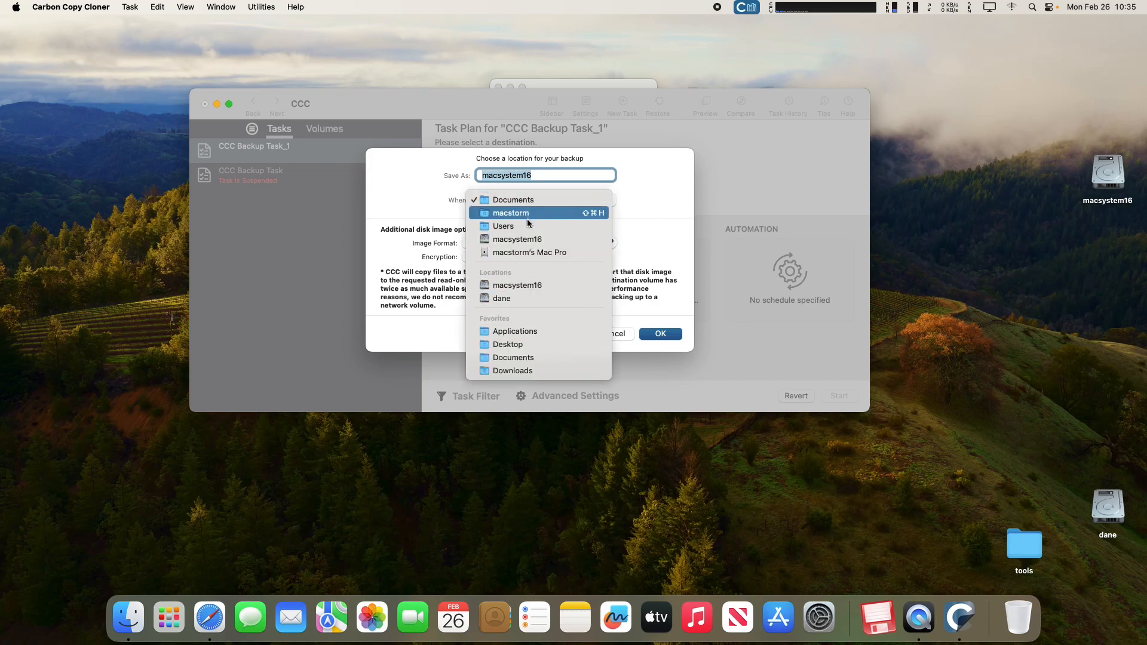
{"action": "left_click", "coordinate": [524, 298]}
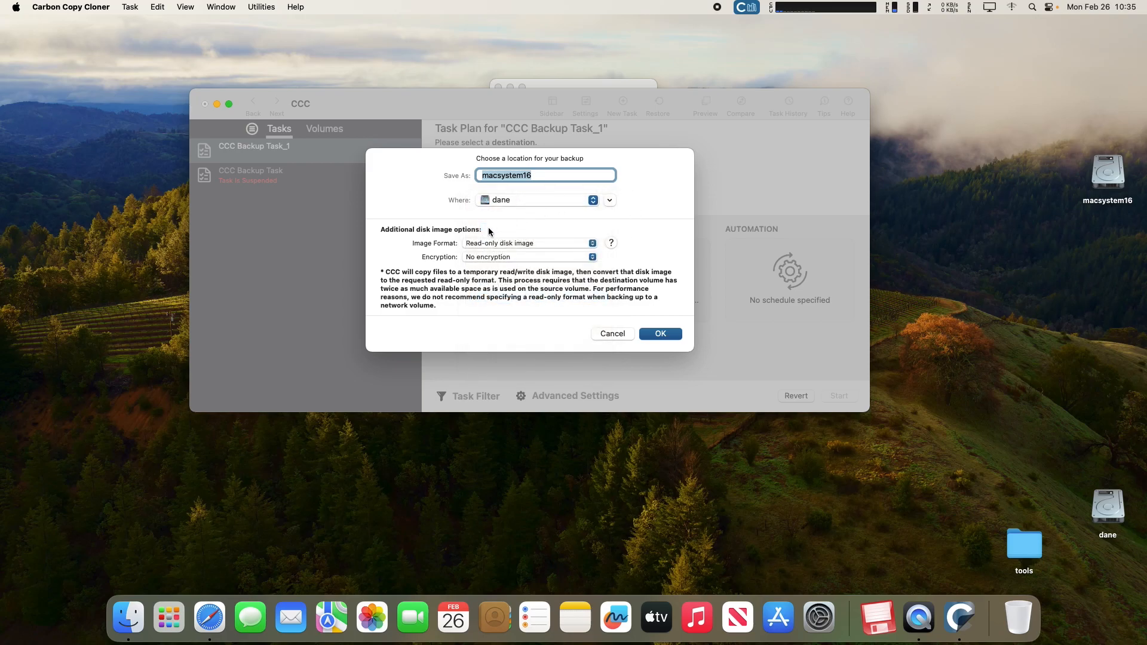
{"action": "left_click", "coordinate": [592, 243]}
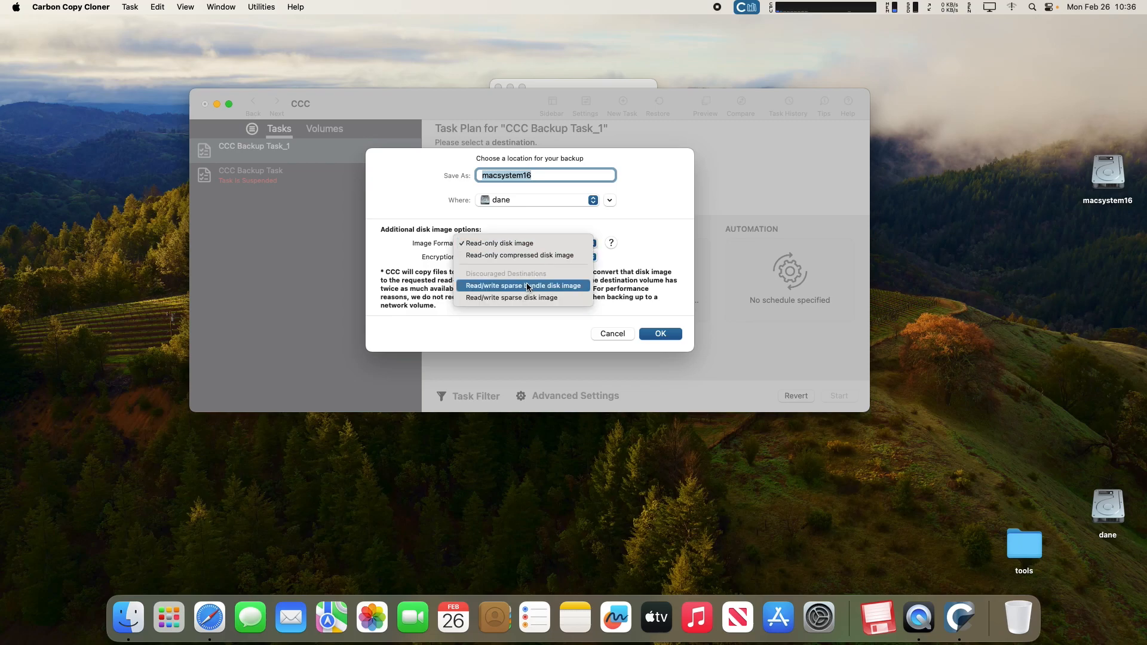
{"action": "left_click", "coordinate": [567, 287]}
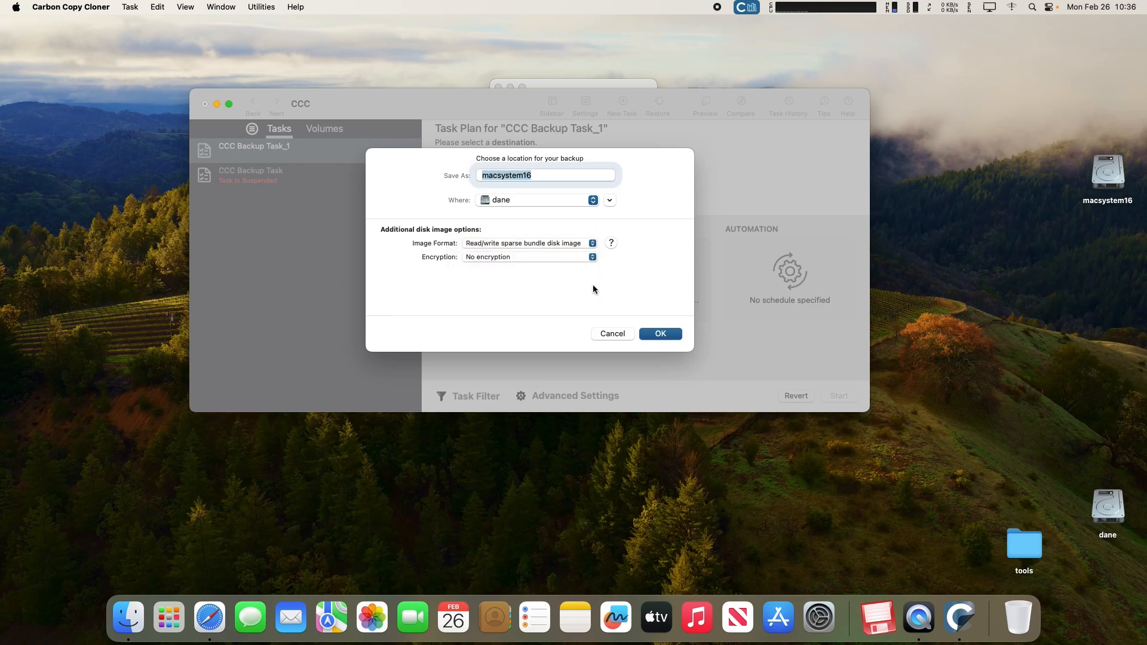
{"action": "left_click", "coordinate": [660, 333]}
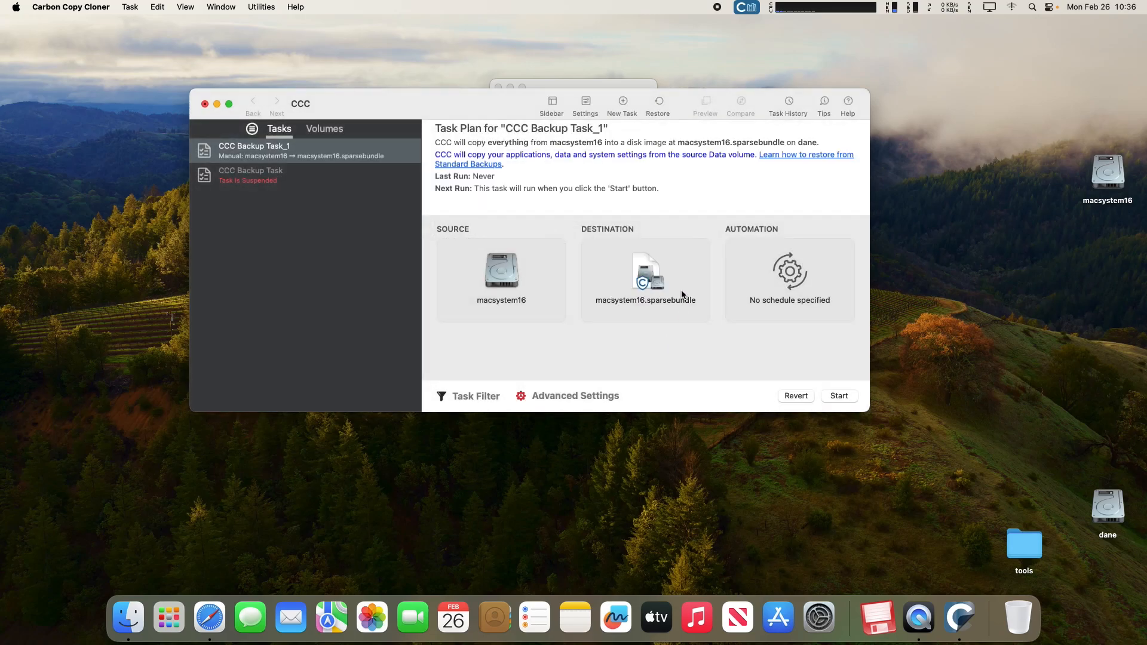
Run the Legacy Bootable Copy Assistant and allow CCC to erase macsystem16.sparsebundle.
{"action": "left_click", "coordinate": [652, 270]}
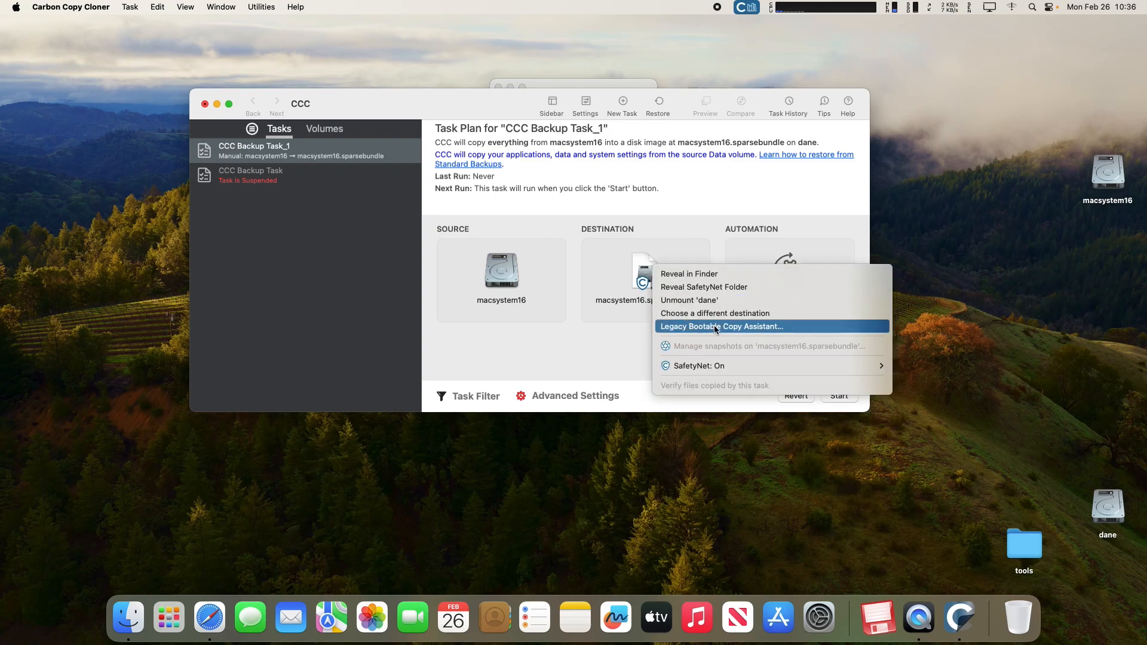
{"action": "left_click", "coordinate": [782, 325]}
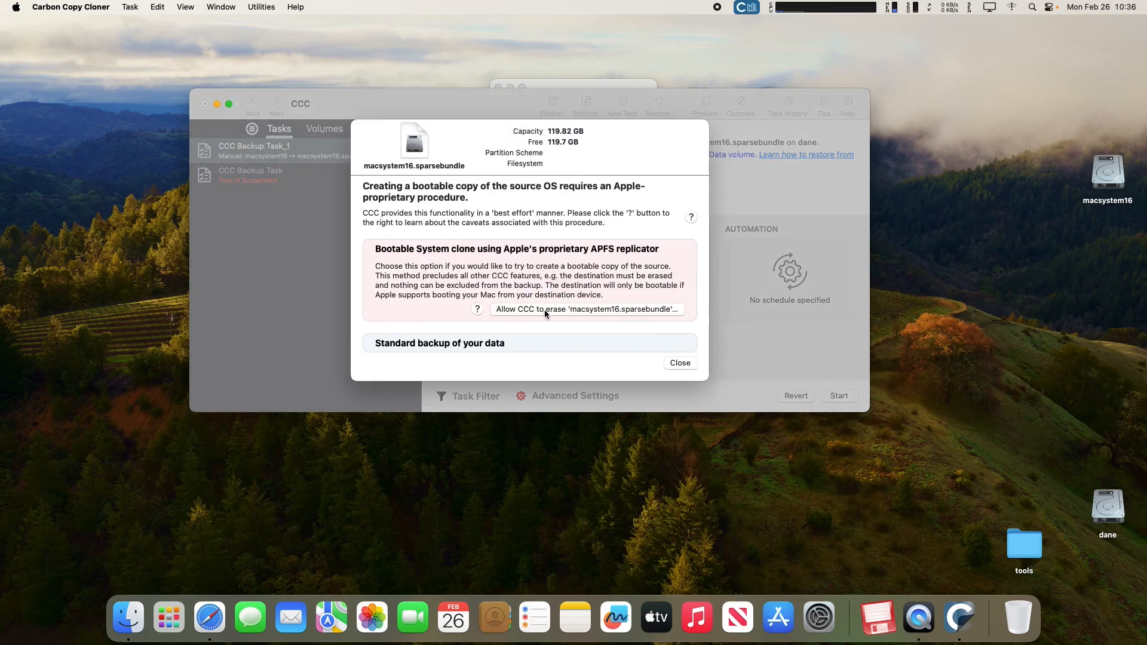
{"action": "left_click", "coordinate": [604, 311]}
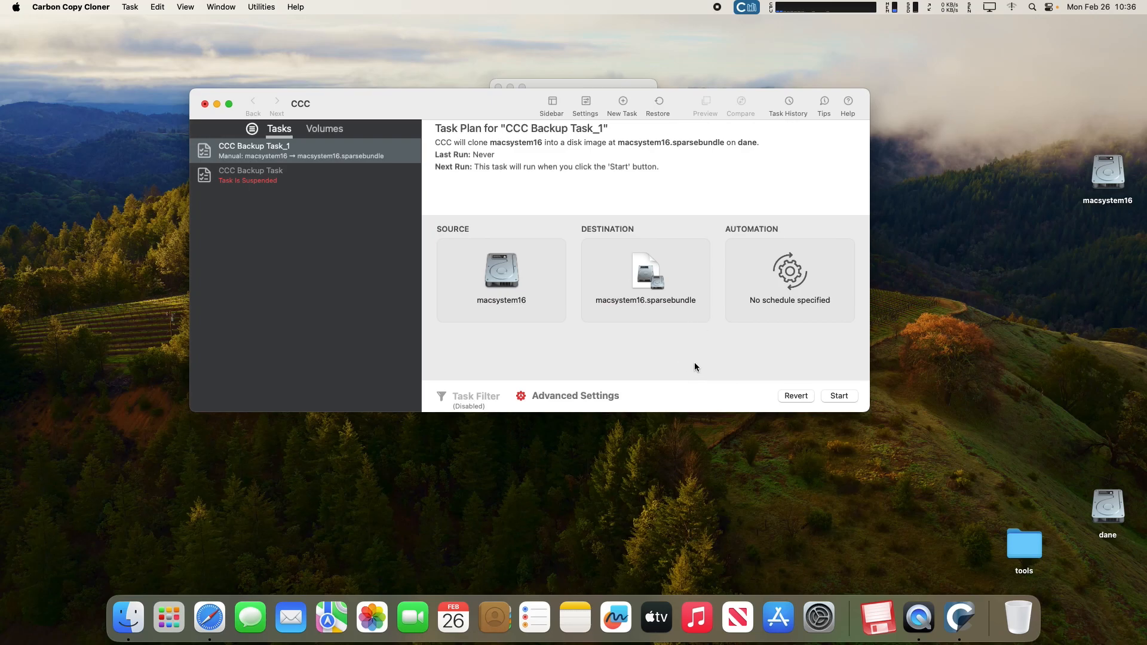
Run the macsystem16 backup into the sparse bundle until 34.46 GB is copied, then close Carbon Copy Cloner.
{"action": "left_click", "coordinate": [838, 396]}
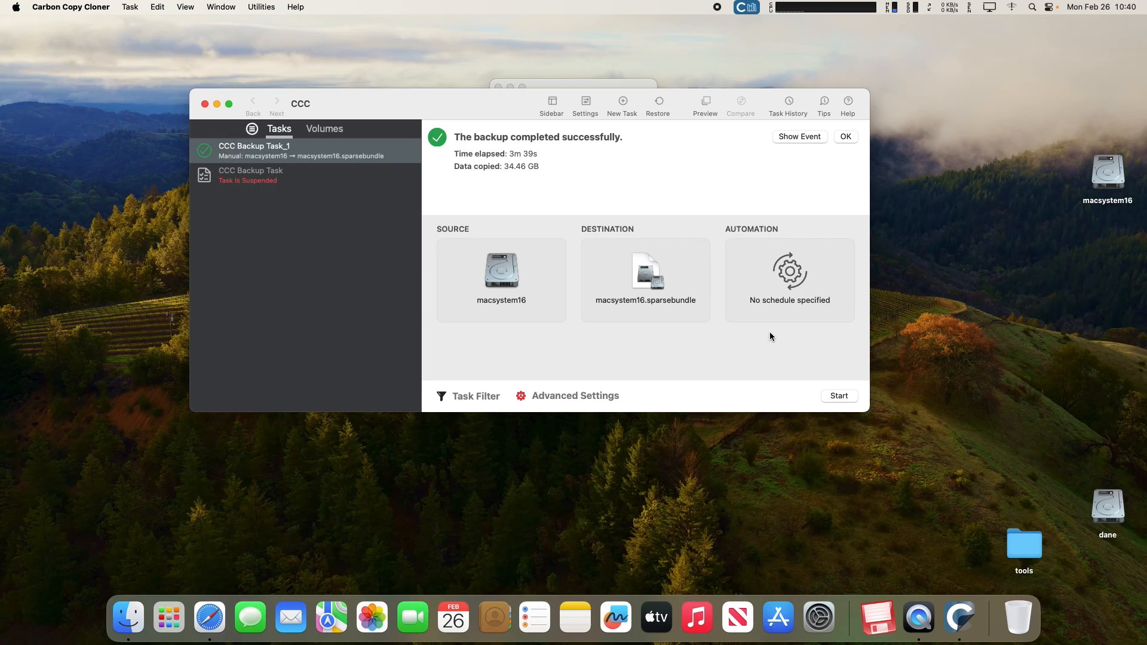
{"action": "left_click", "coordinate": [205, 104]}
Open the dane drive and confirm macsystem16.sparsebundle is a 34.77 GB sparse disk image bundle.
{"action": "double_click", "coordinate": [1106, 497]}
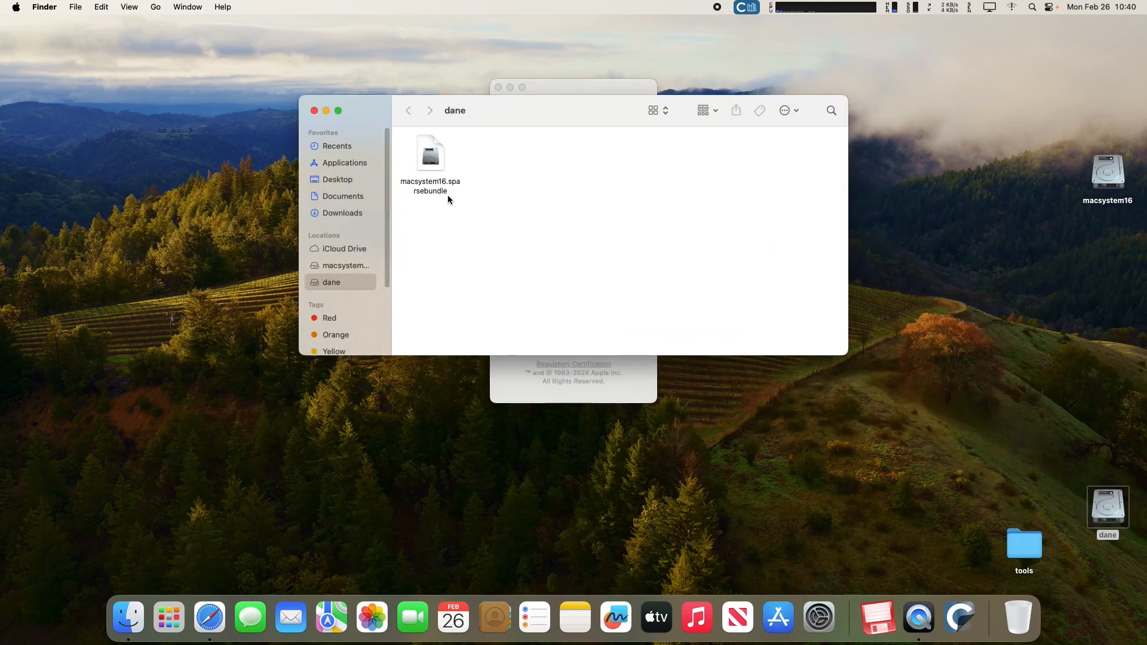
{"action": "left_click", "coordinate": [437, 160]}
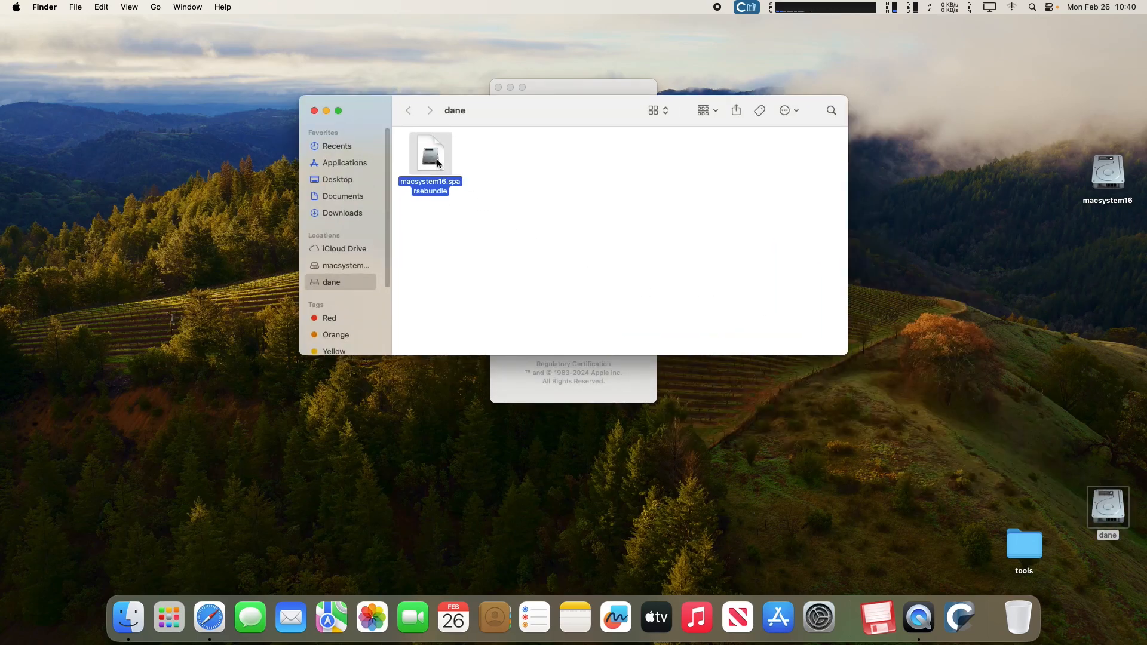
{"action": "right_click", "coordinate": [436, 159]}
{"action": "left_click", "coordinate": [478, 230]}
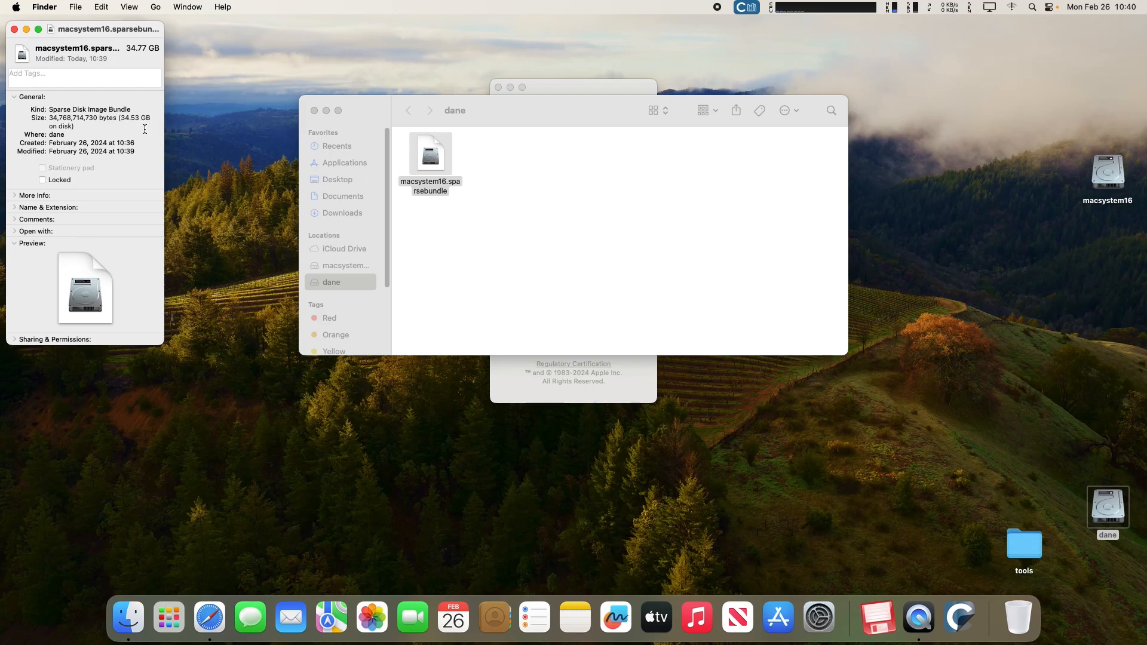
{"action": "left_click", "coordinate": [14, 30]}
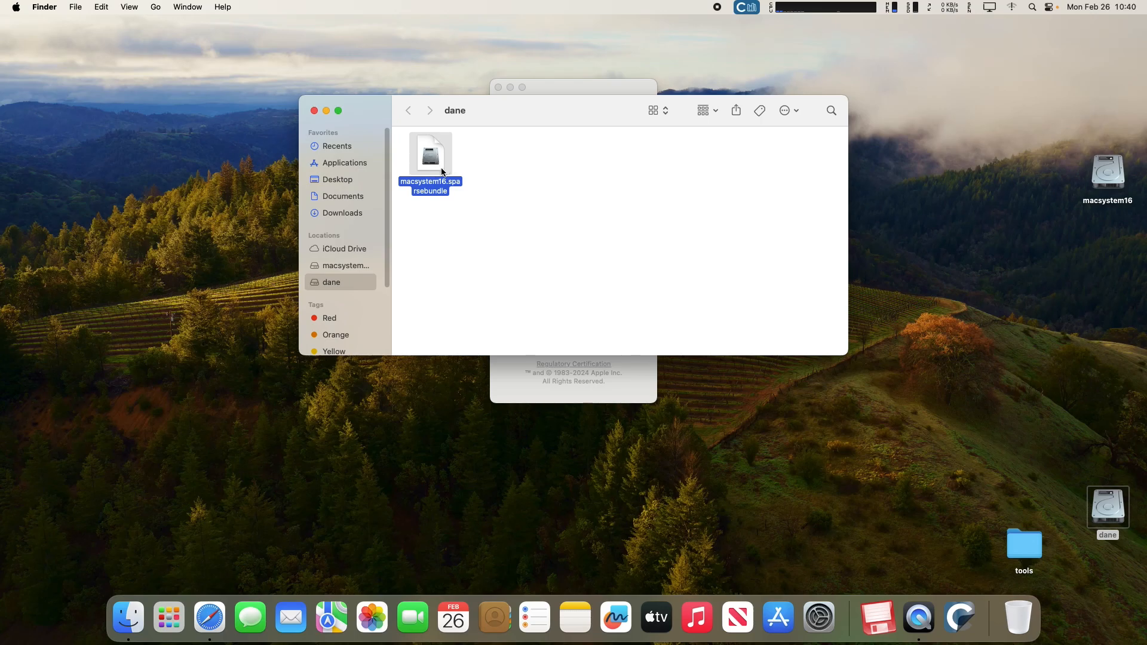
{"action": "left_click_drag", "start_coordinate": [504, 112], "coordinate": [788, 277]}
Launch OpenCore Configurator from Launchpad.
{"action": "left_click", "coordinate": [798, 321]}
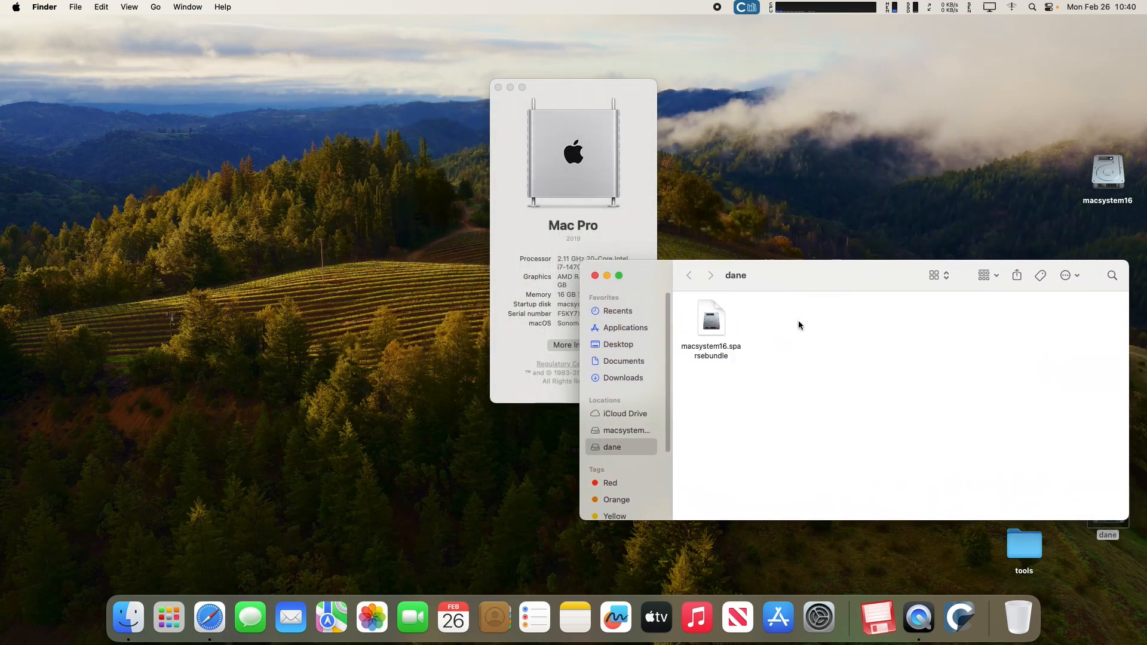
{"action": "left_click", "coordinate": [169, 617]}
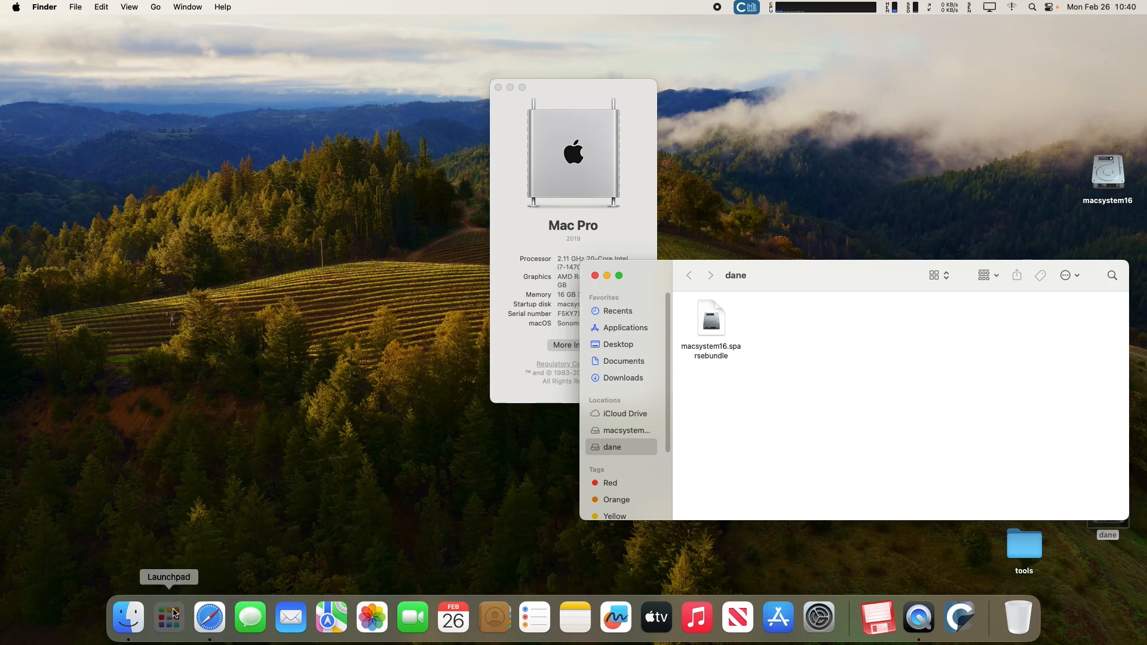
{"action": "left_click", "coordinate": [820, 87]}
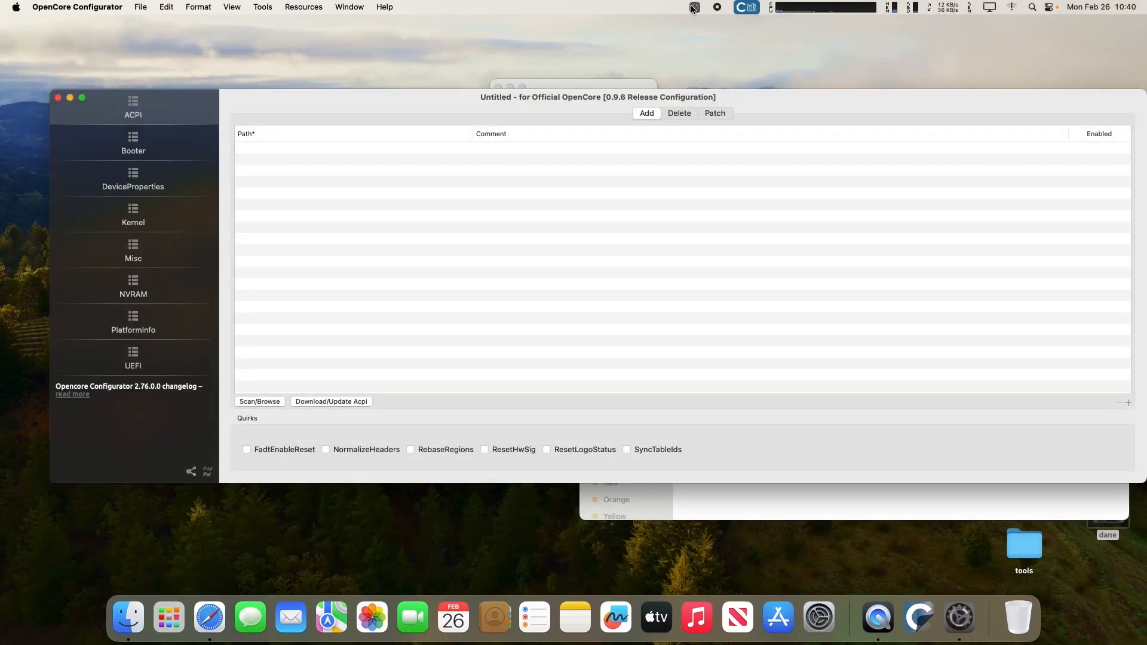
Mount the disk0s1 EFI partition, authorizing with the admin password.
{"action": "left_click", "coordinate": [693, 7]}
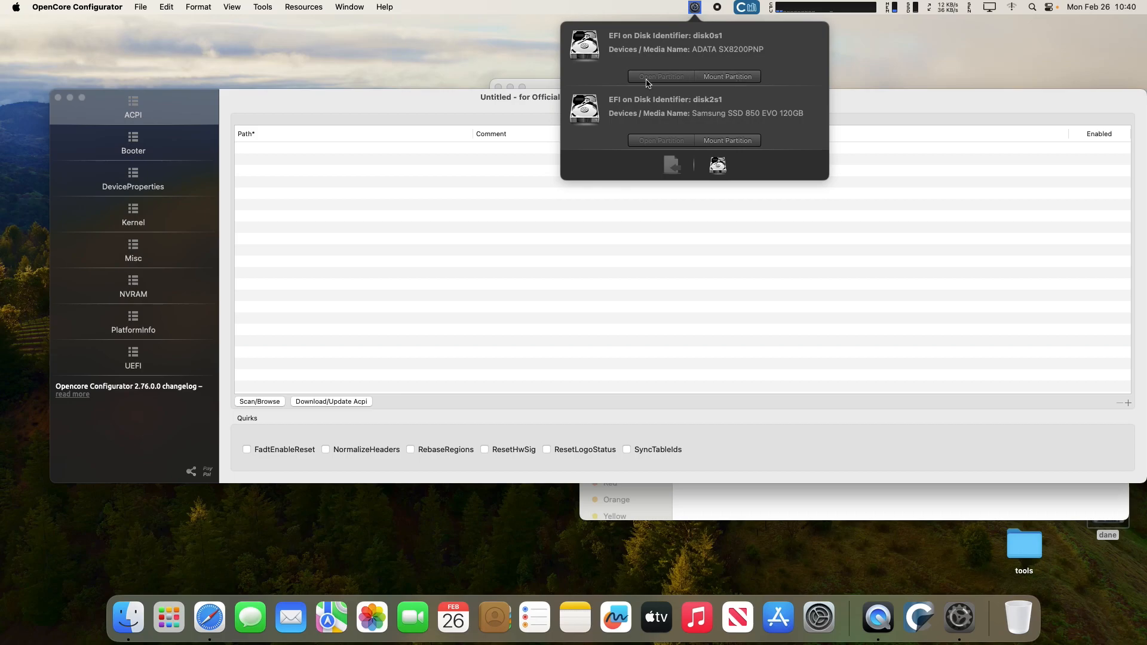
{"action": "left_click", "coordinate": [734, 78]}
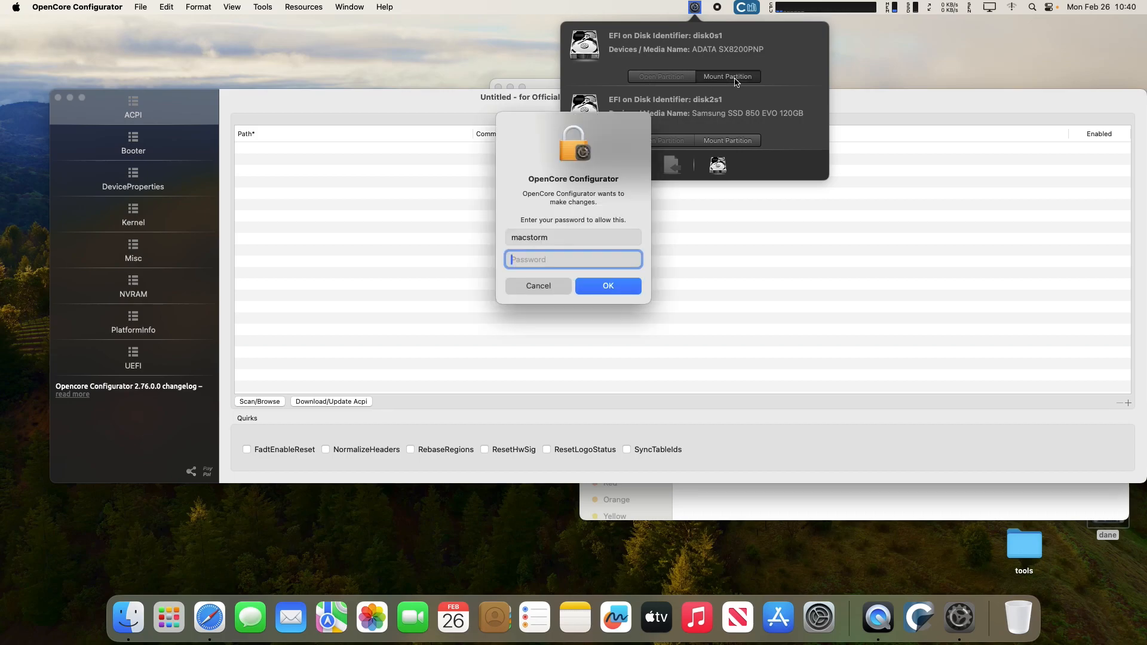
{"action": "type", "text": "•••••"}
{"action": "key", "text": "Return"}
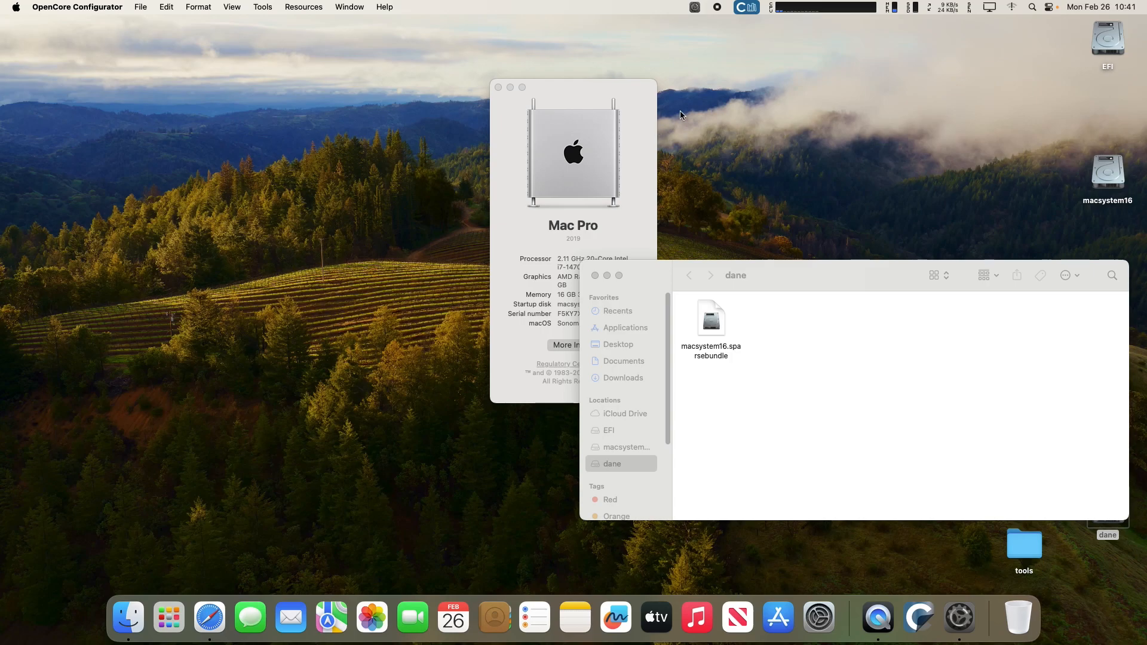
{"action": "left_click", "coordinate": [694, 7]}
Open the mounted EFI volume and copy its EFI folder onto the dane drive.
{"action": "left_click", "coordinate": [666, 68]}
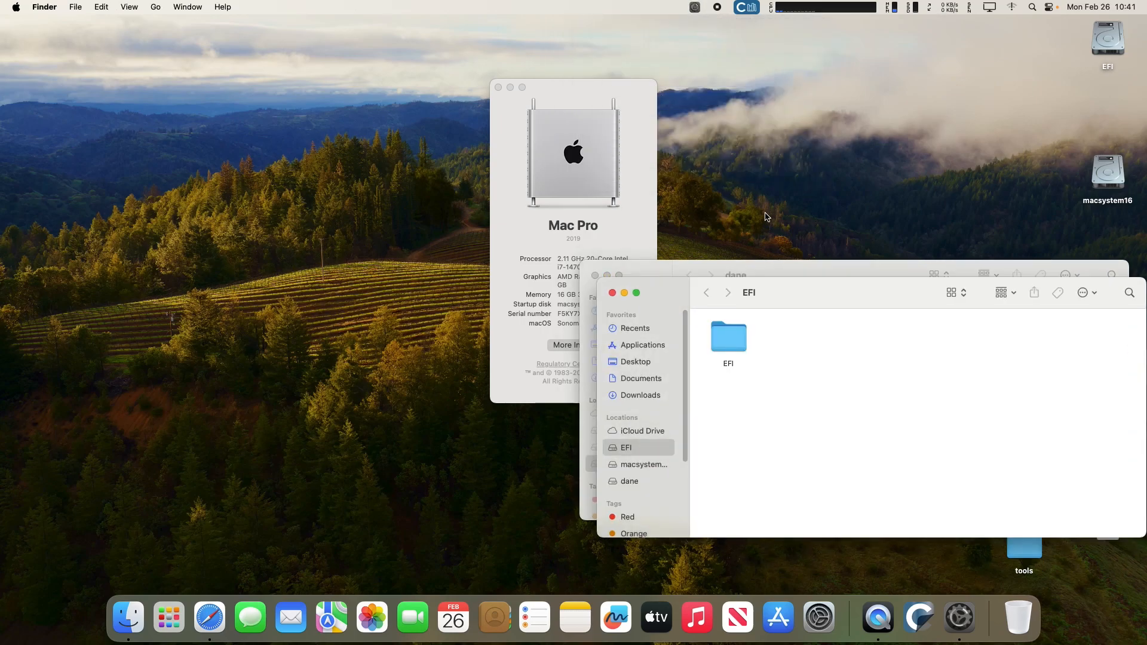
{"action": "left_click_drag", "start_coordinate": [799, 266], "coordinate": [436, 21]}
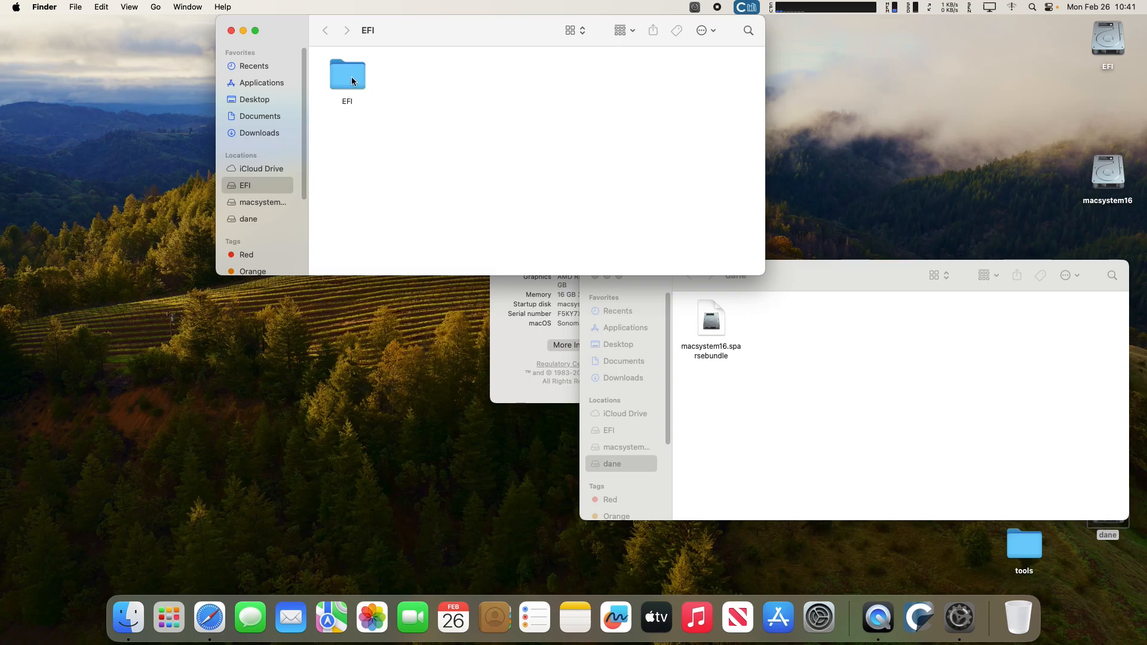
{"action": "left_click_drag", "start_coordinate": [346, 77], "coordinate": [796, 326]}
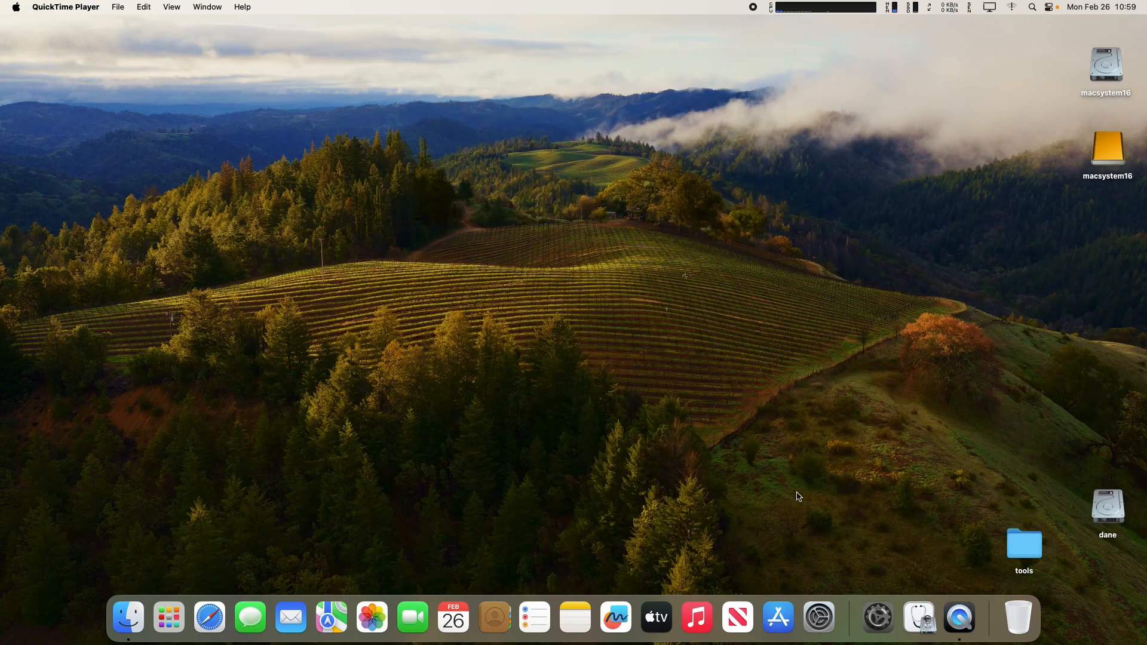
Open and close the macsystem16 and dane drive windows.
{"action": "double_click", "coordinate": [1106, 148]}
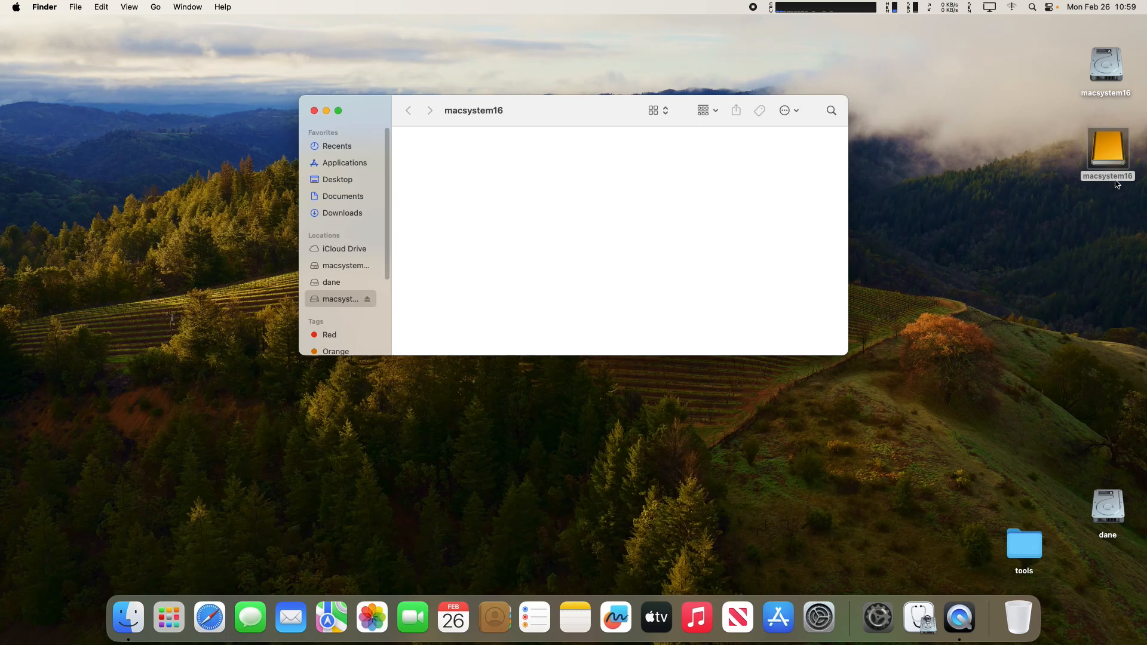
{"action": "left_click", "coordinate": [314, 111]}
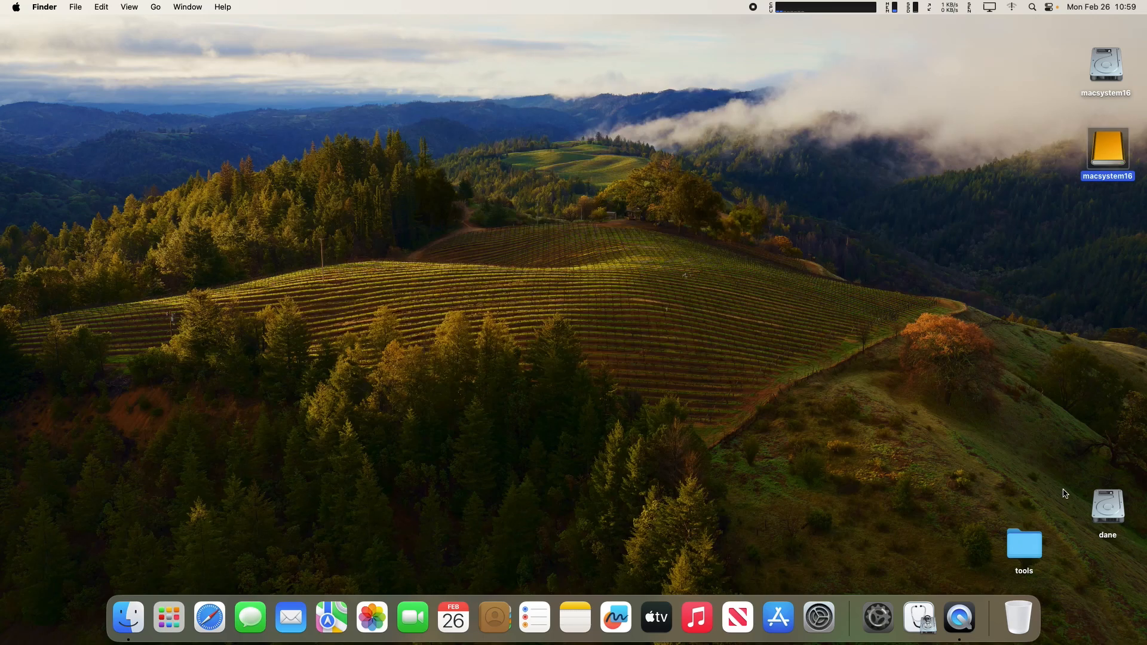
{"action": "double_click", "coordinate": [1109, 505]}
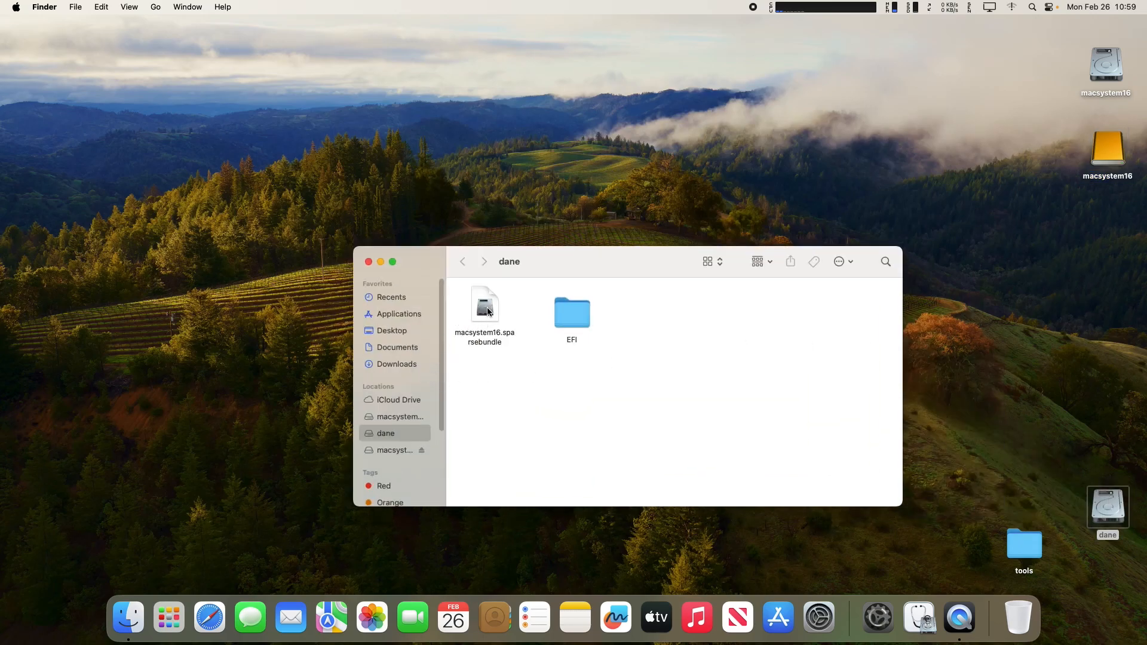
{"action": "left_click", "coordinate": [368, 261]}
Launch Carbon Copy Cloner from the second Launchpad page.
{"action": "left_click", "coordinate": [172, 613]}
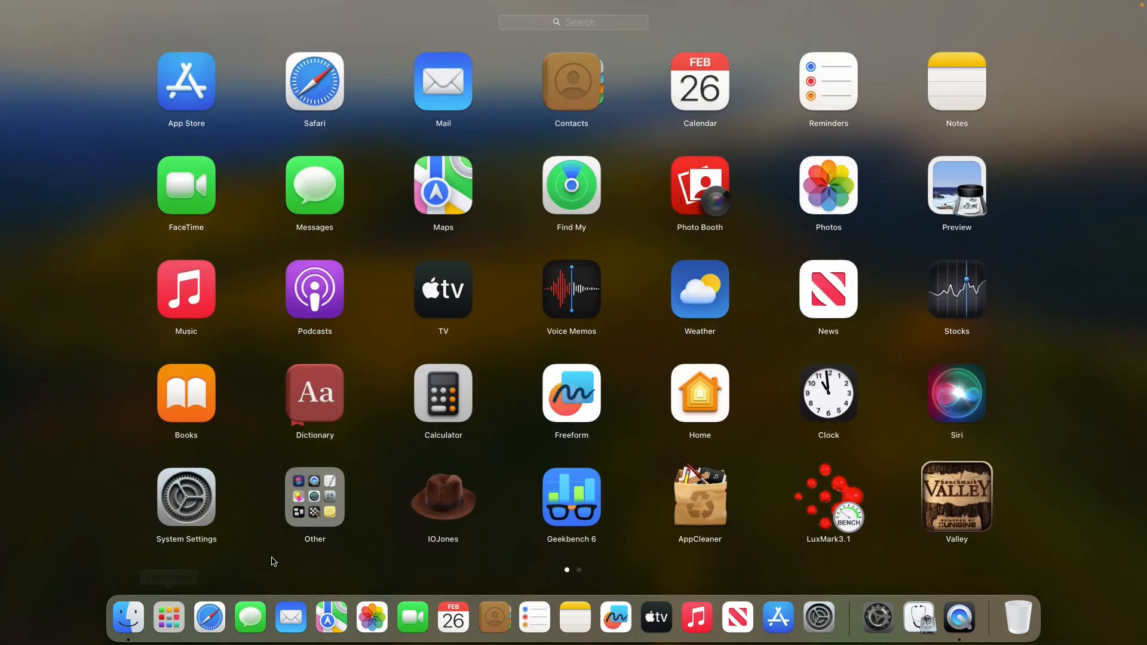
{"action": "left_click_drag", "start_coordinate": [639, 457], "coordinate": [469, 461]}
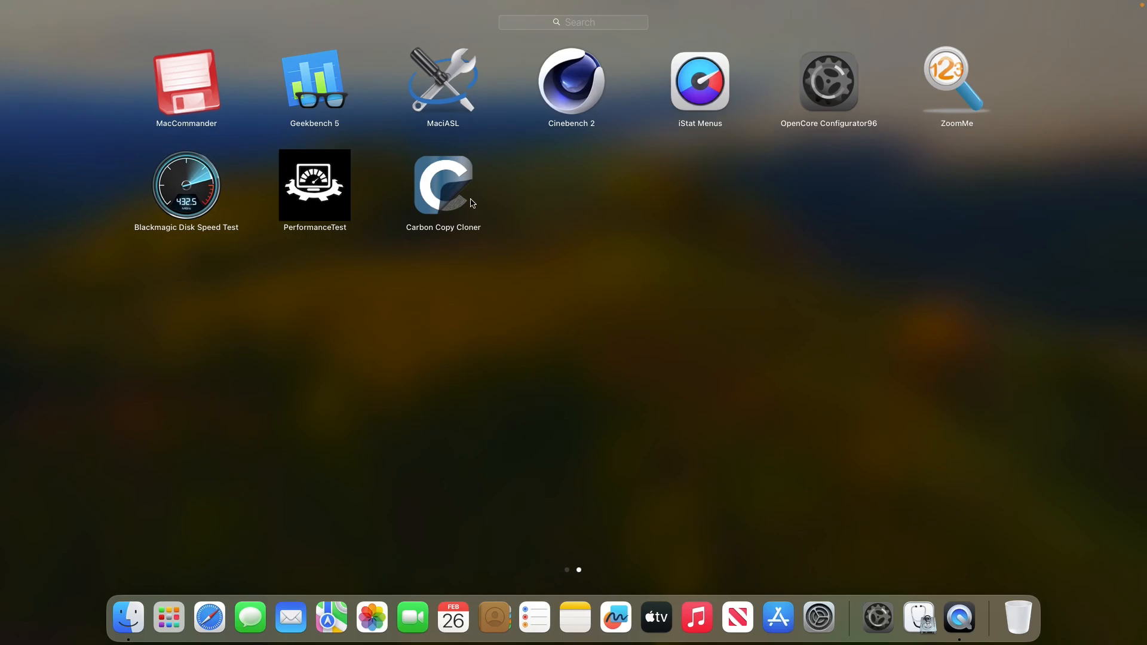
{"action": "left_click", "coordinate": [443, 190]}
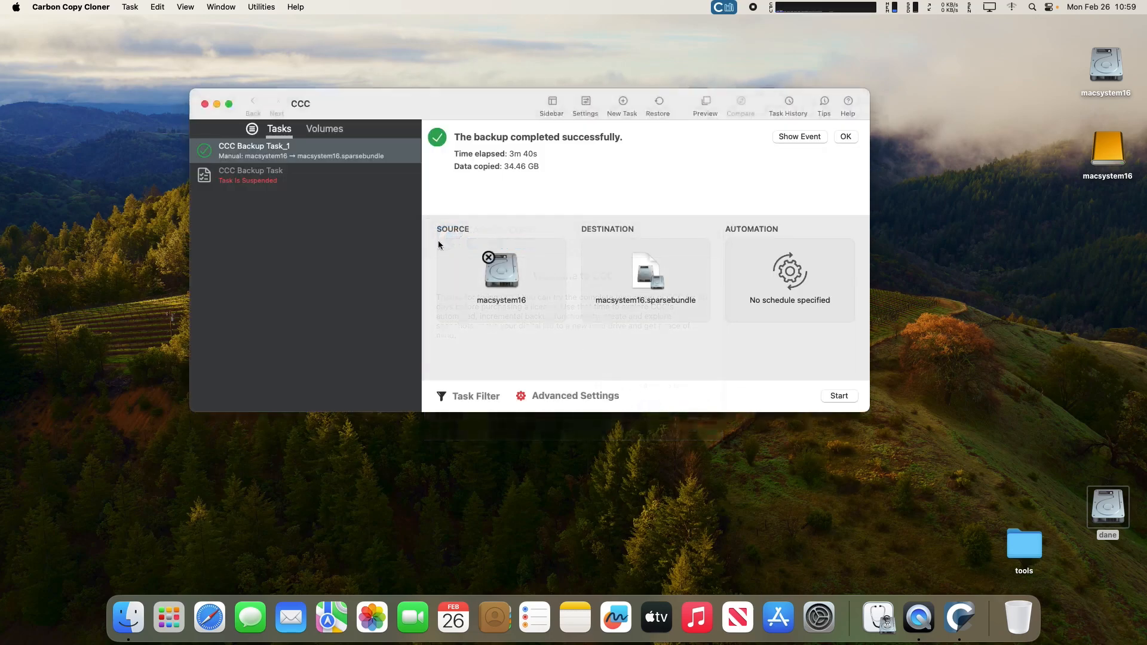
Create a new restore task using dane's macsystem16.sparsebundle disk image as the source.
{"action": "left_click", "coordinate": [130, 7]}
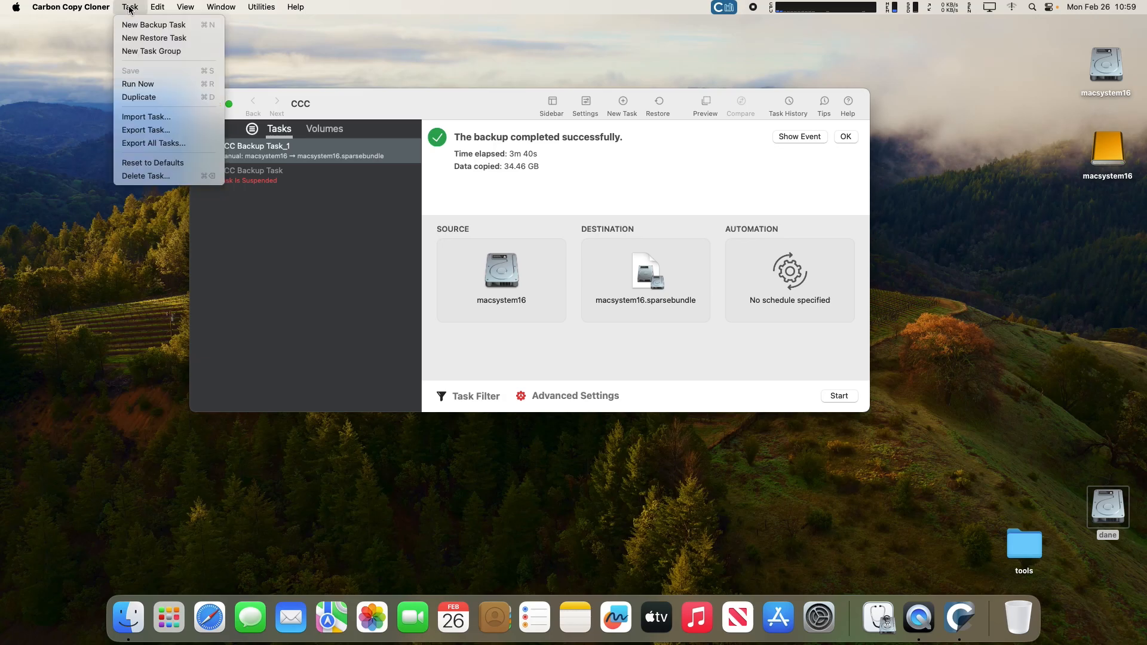
{"action": "left_click", "coordinate": [175, 38]}
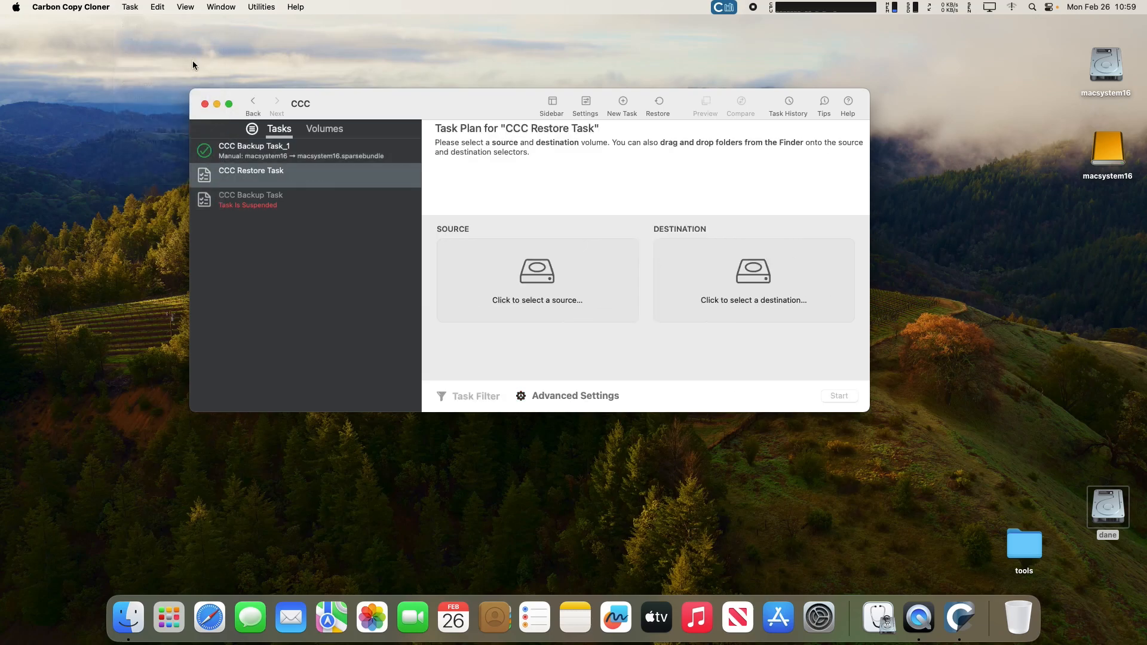
{"action": "left_click", "coordinate": [539, 271]}
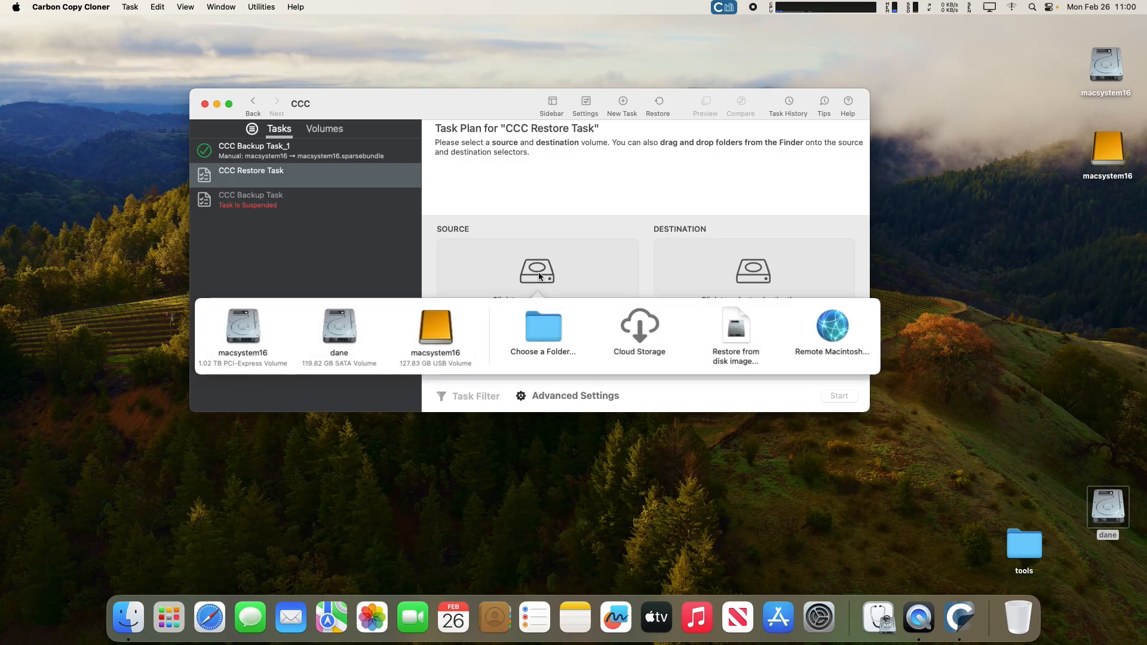
{"action": "left_click", "coordinate": [739, 339]}
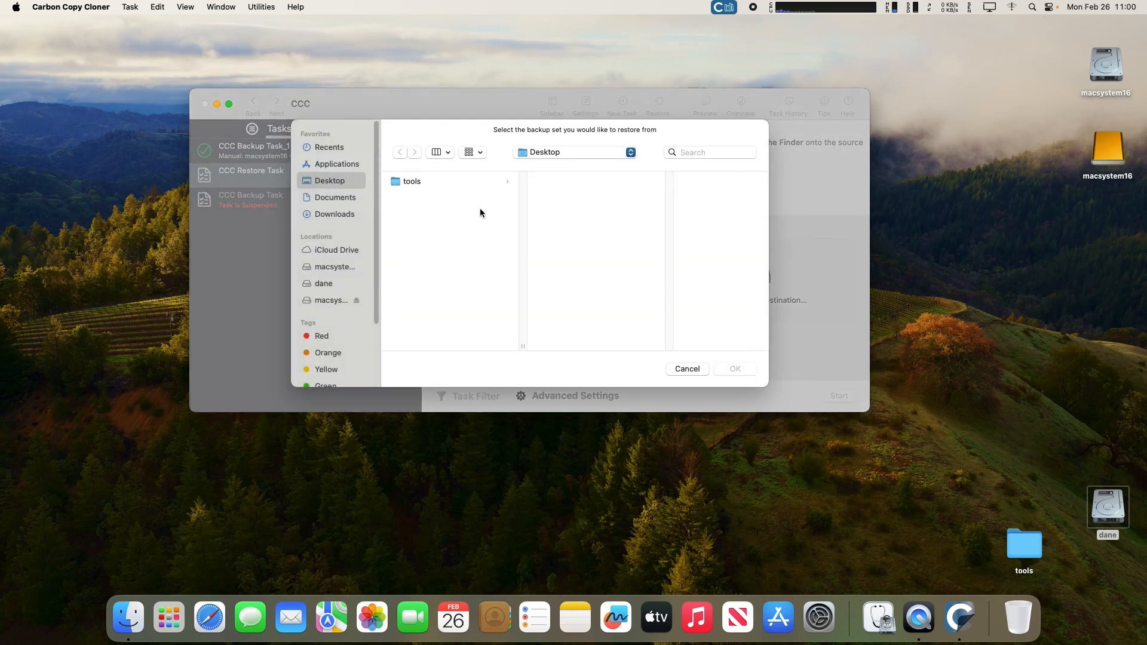
{"action": "left_click", "coordinate": [324, 284]}
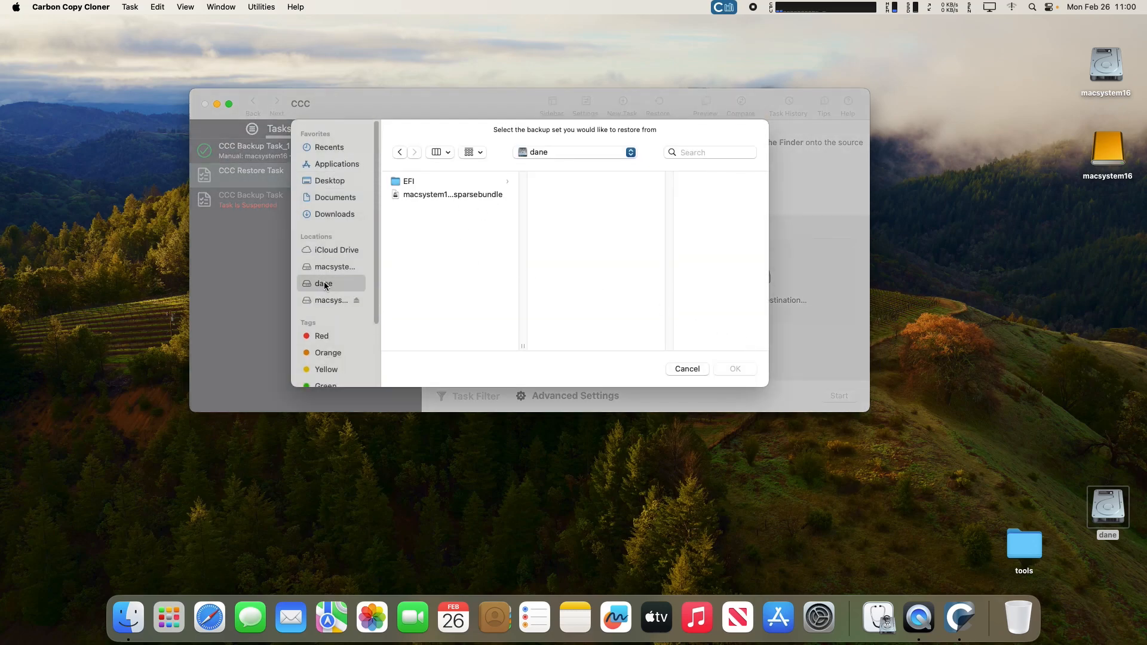
{"action": "left_click", "coordinate": [452, 195]}
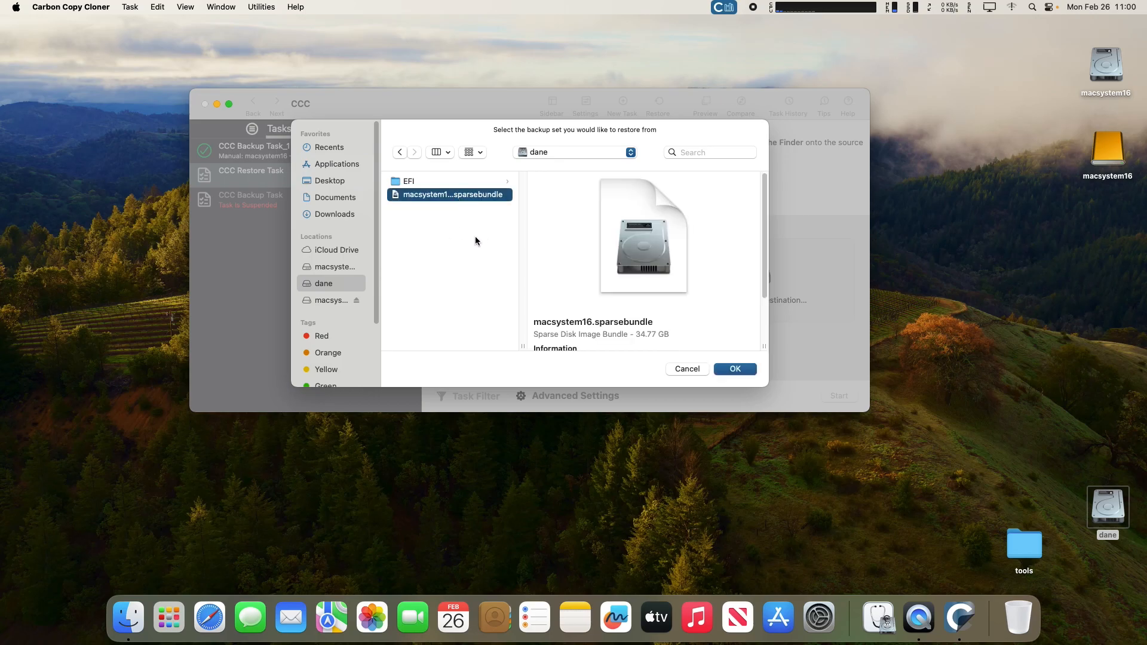
{"action": "left_click", "coordinate": [716, 371]}
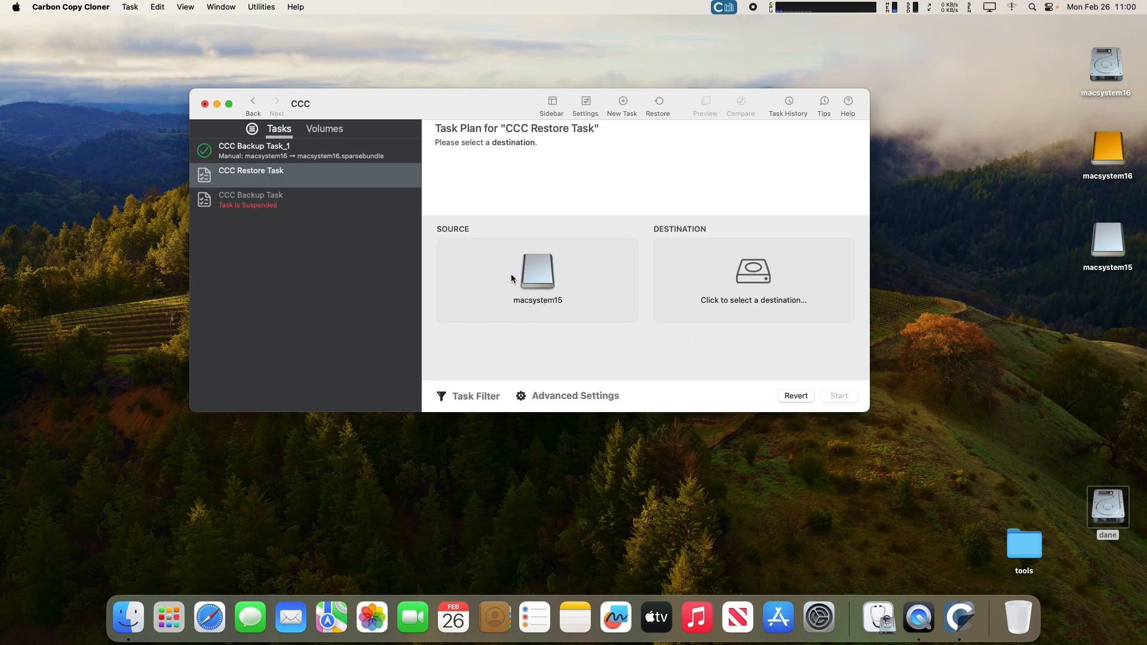
Target the macsystem16 USB volume with a legacy bootable APFS clone, allow erasing, and start copying.
{"action": "left_click", "coordinate": [754, 273]}
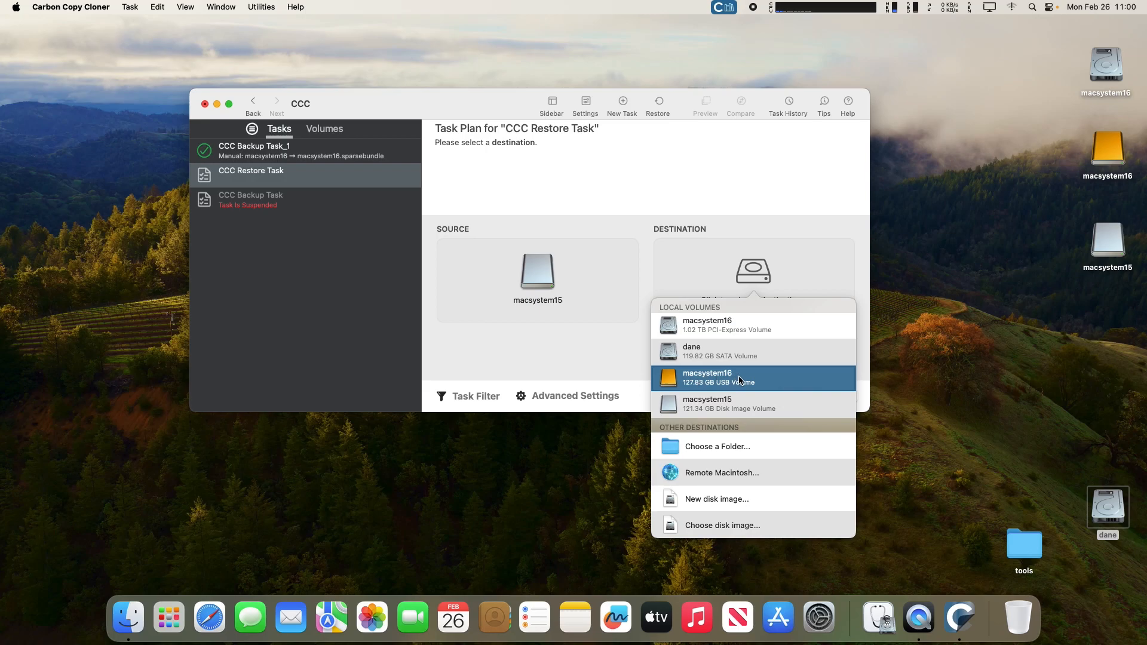
{"action": "mouse_move", "coordinate": [710, 378]}
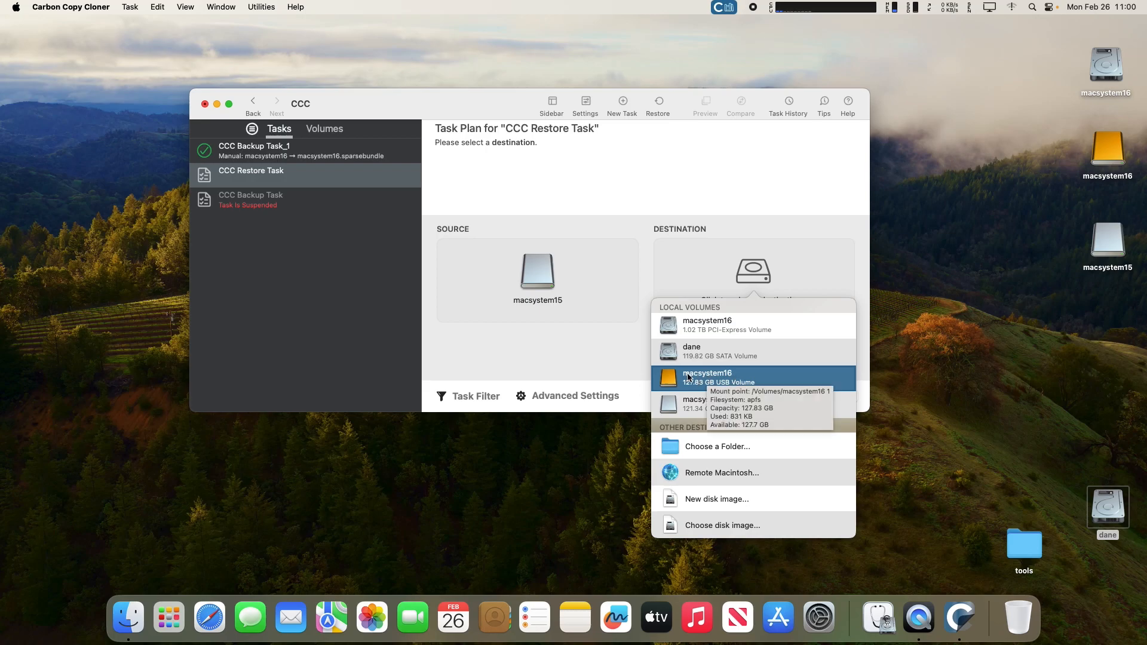
{"action": "left_click", "coordinate": [750, 382]}
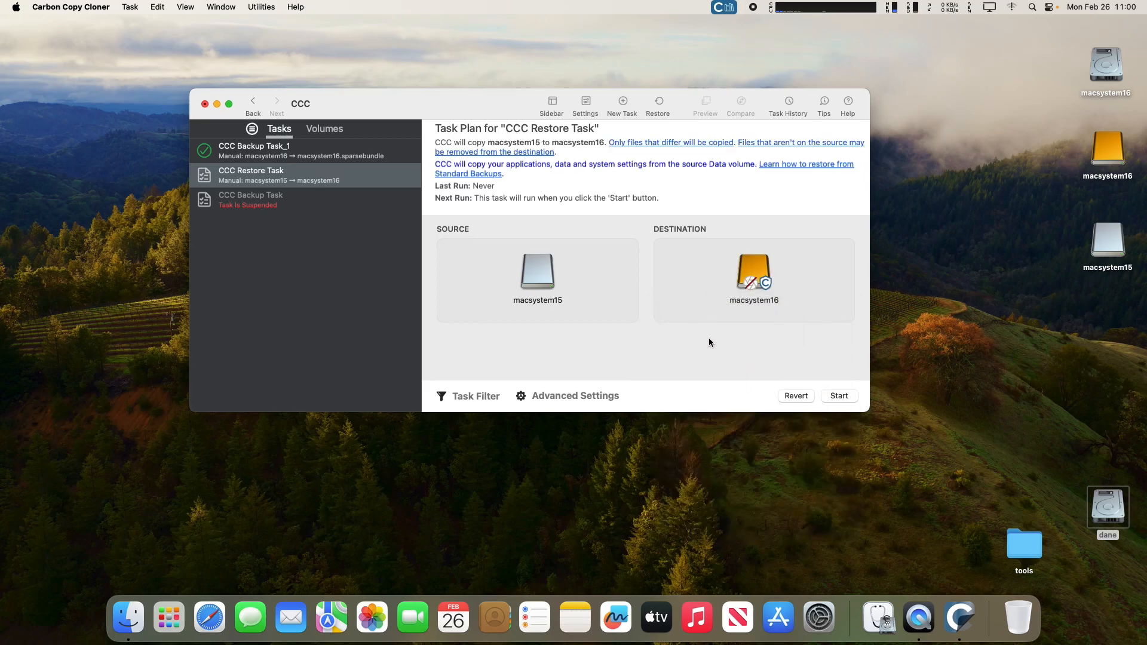
{"action": "right_click", "coordinate": [757, 270]}
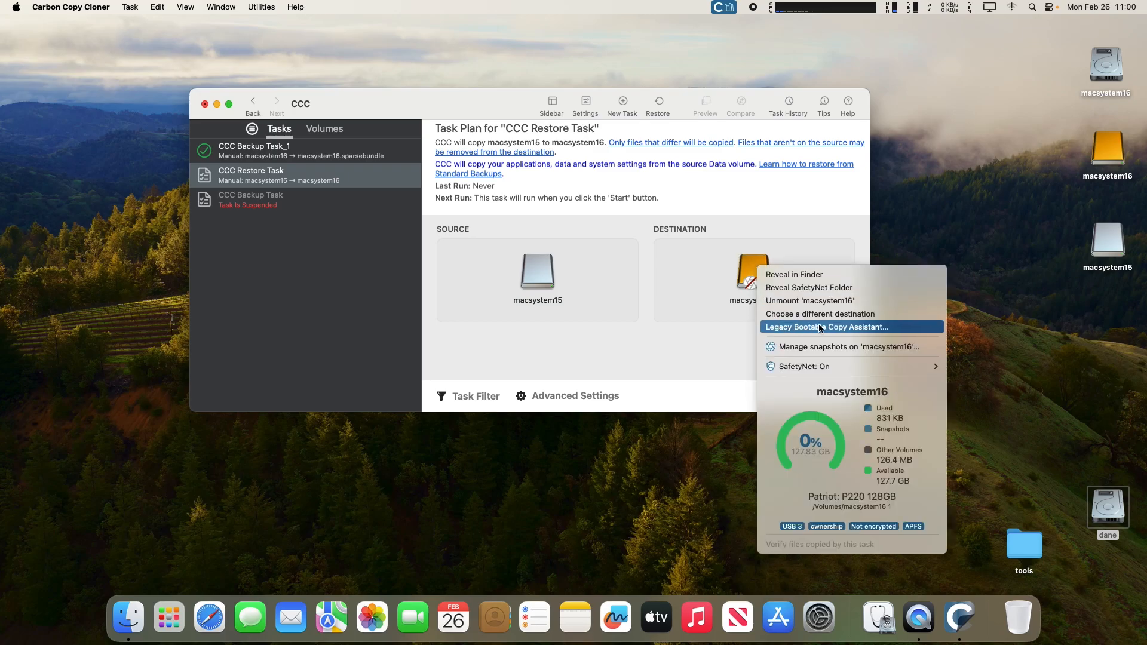
{"action": "left_click", "coordinate": [860, 328]}
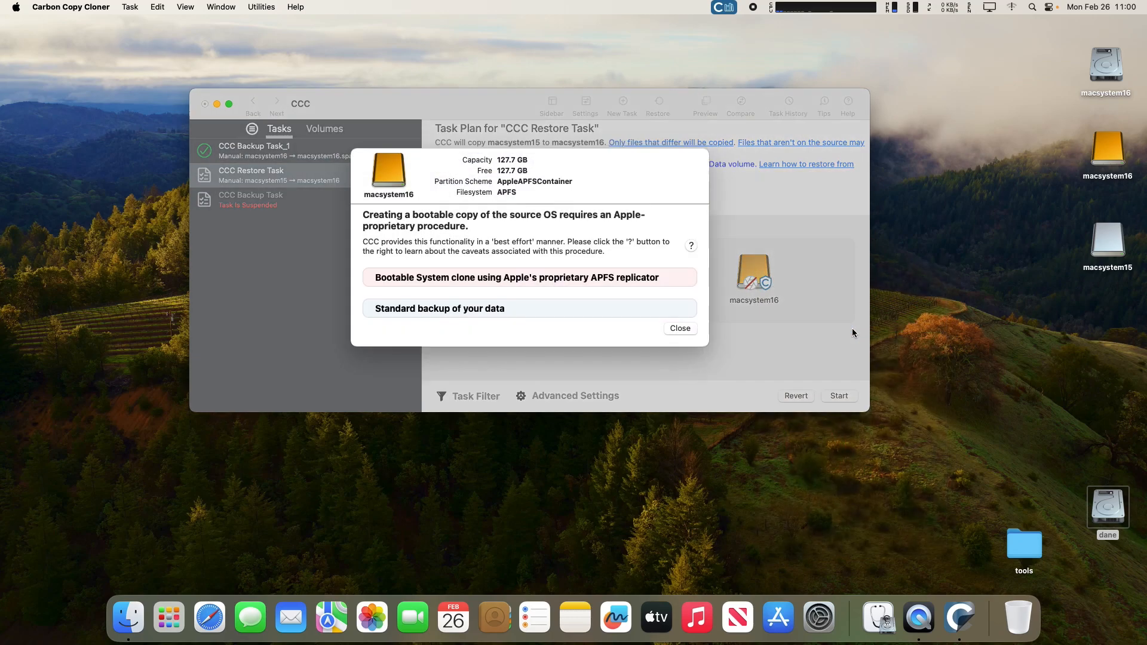
{"action": "left_click", "coordinate": [644, 307]}
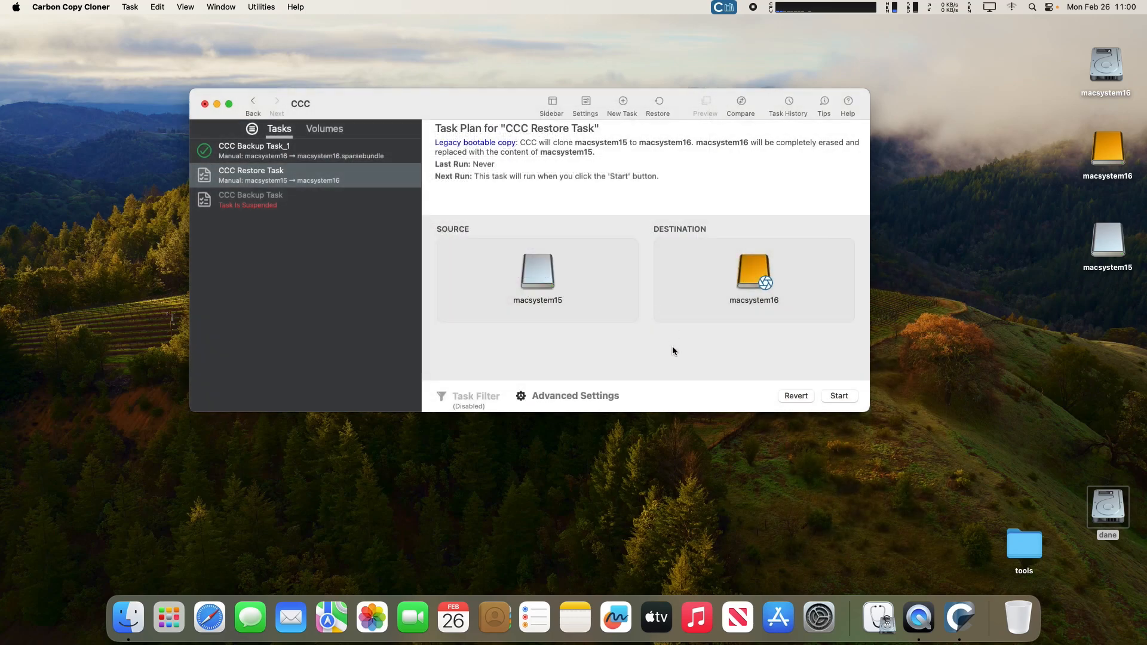
{"action": "left_click", "coordinate": [838, 396]}
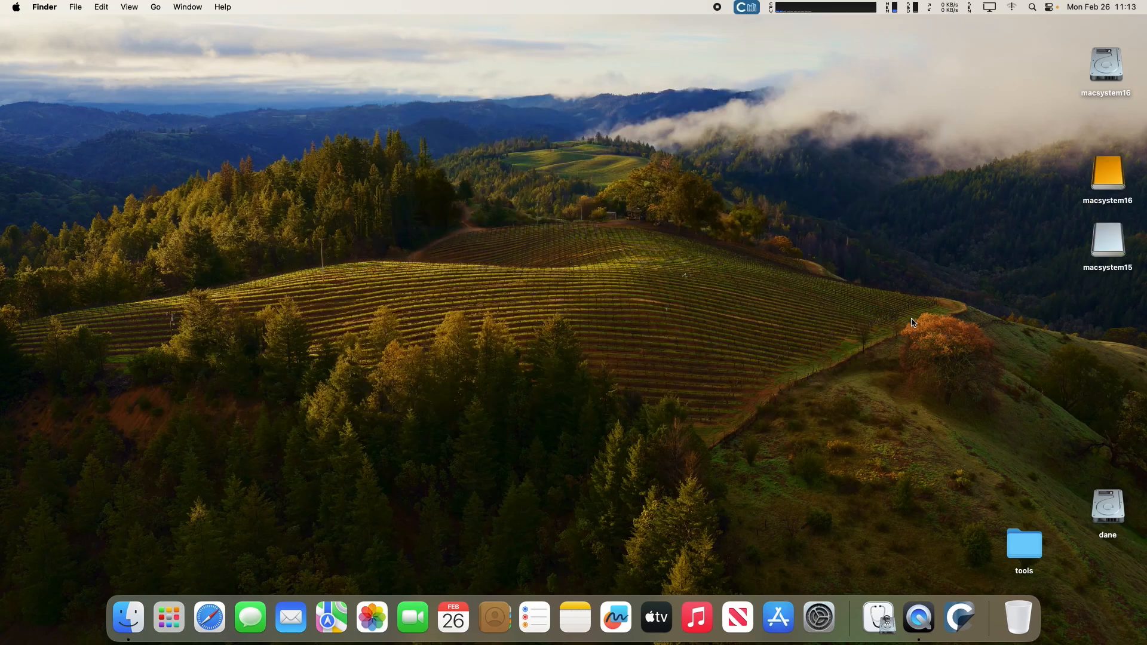
Eject the mounted macsystem15 disk image.
{"action": "left_click", "coordinate": [1112, 246]}
{"action": "right_click", "coordinate": [1112, 246]}
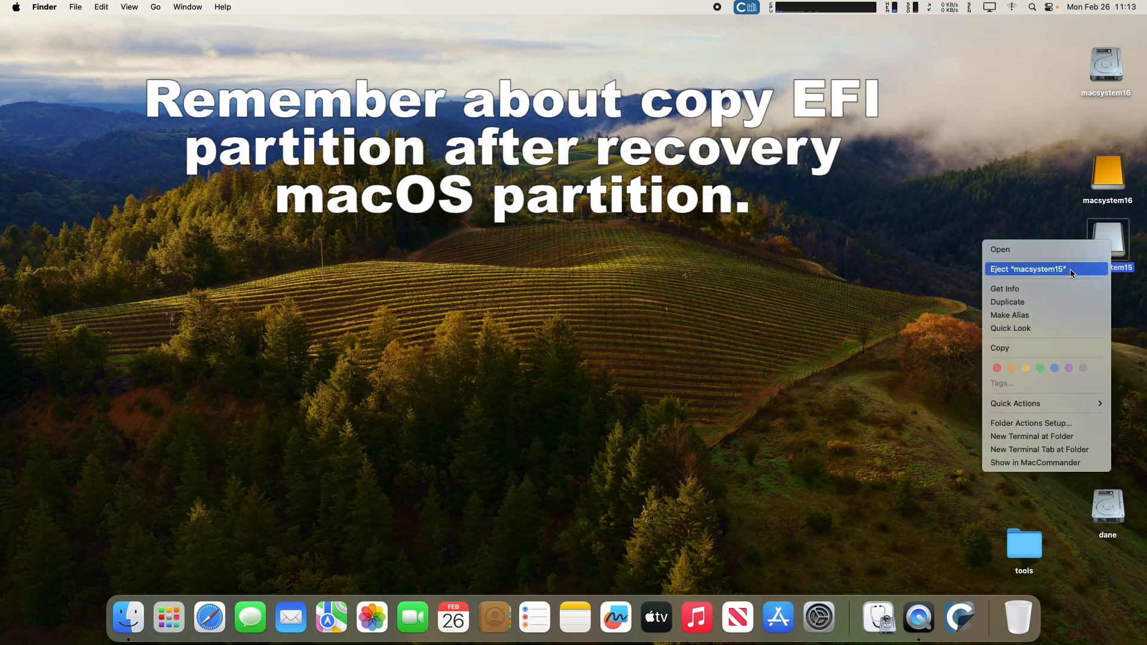
{"action": "left_click", "coordinate": [1072, 267]}
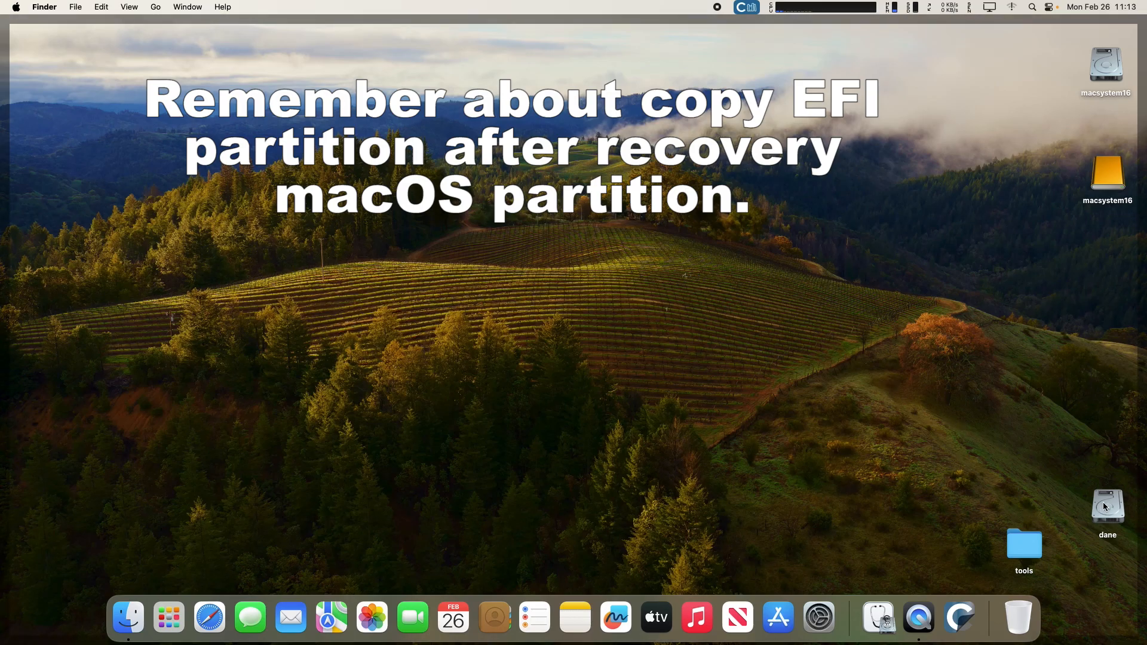
Open the dane and macsystem16 volumes, placing the macsystem16 window at the upper left.
{"action": "double_click", "coordinate": [1104, 506]}
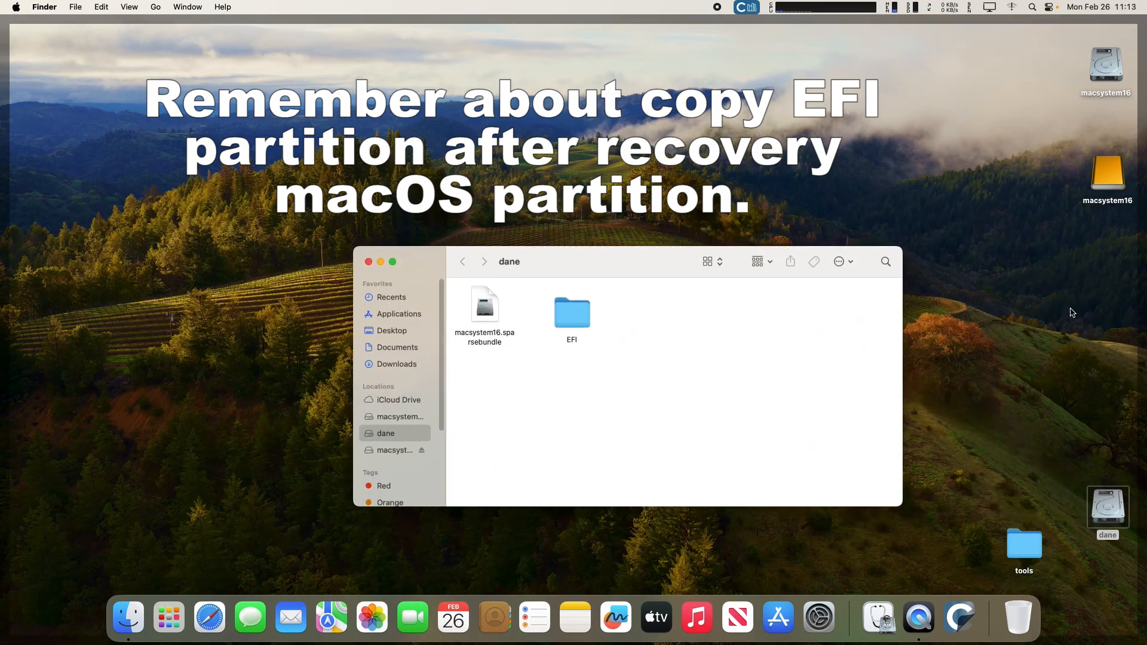
{"action": "left_click", "coordinate": [1102, 67]}
{"action": "double_click", "coordinate": [1102, 67]}
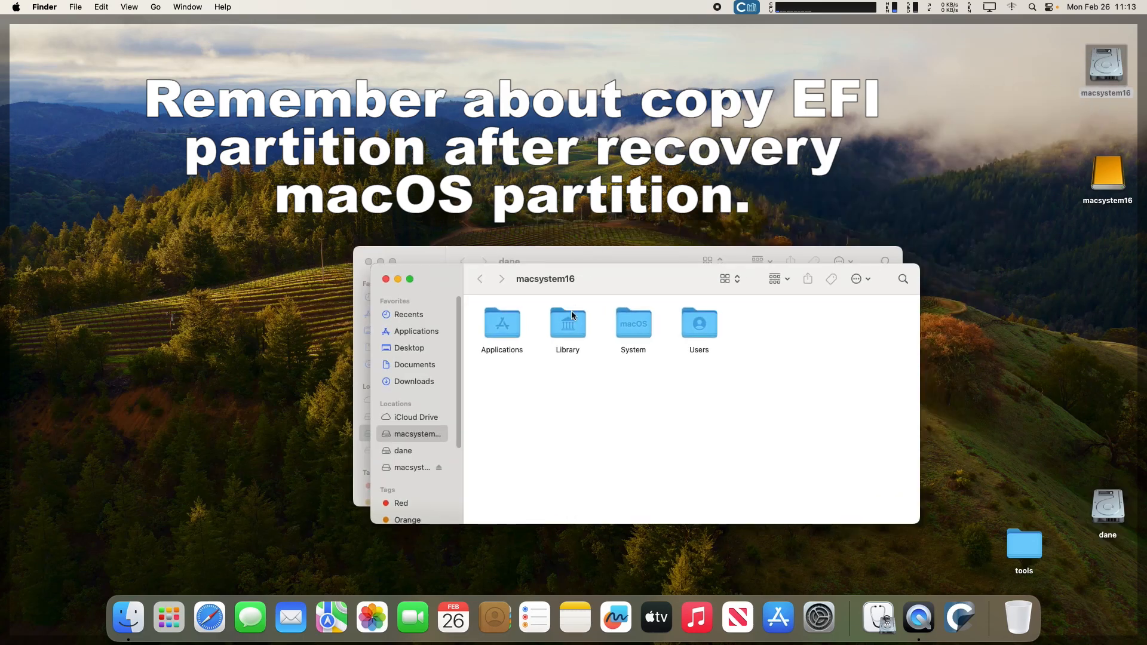
{"action": "left_click_drag", "start_coordinate": [600, 280], "coordinate": [381, 67]}
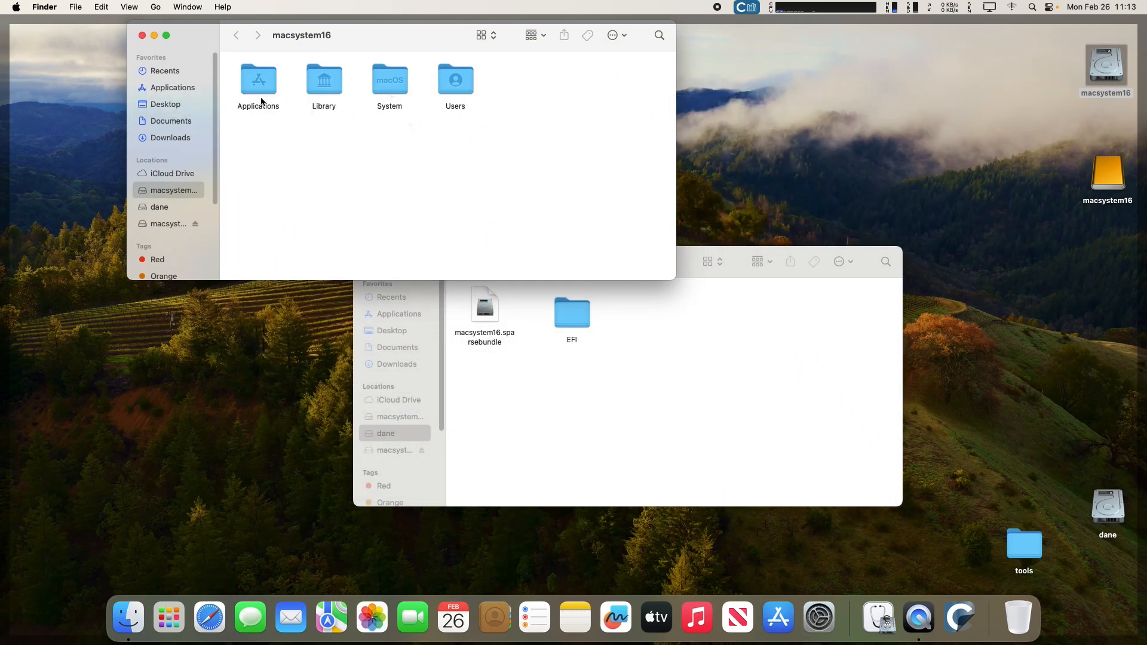